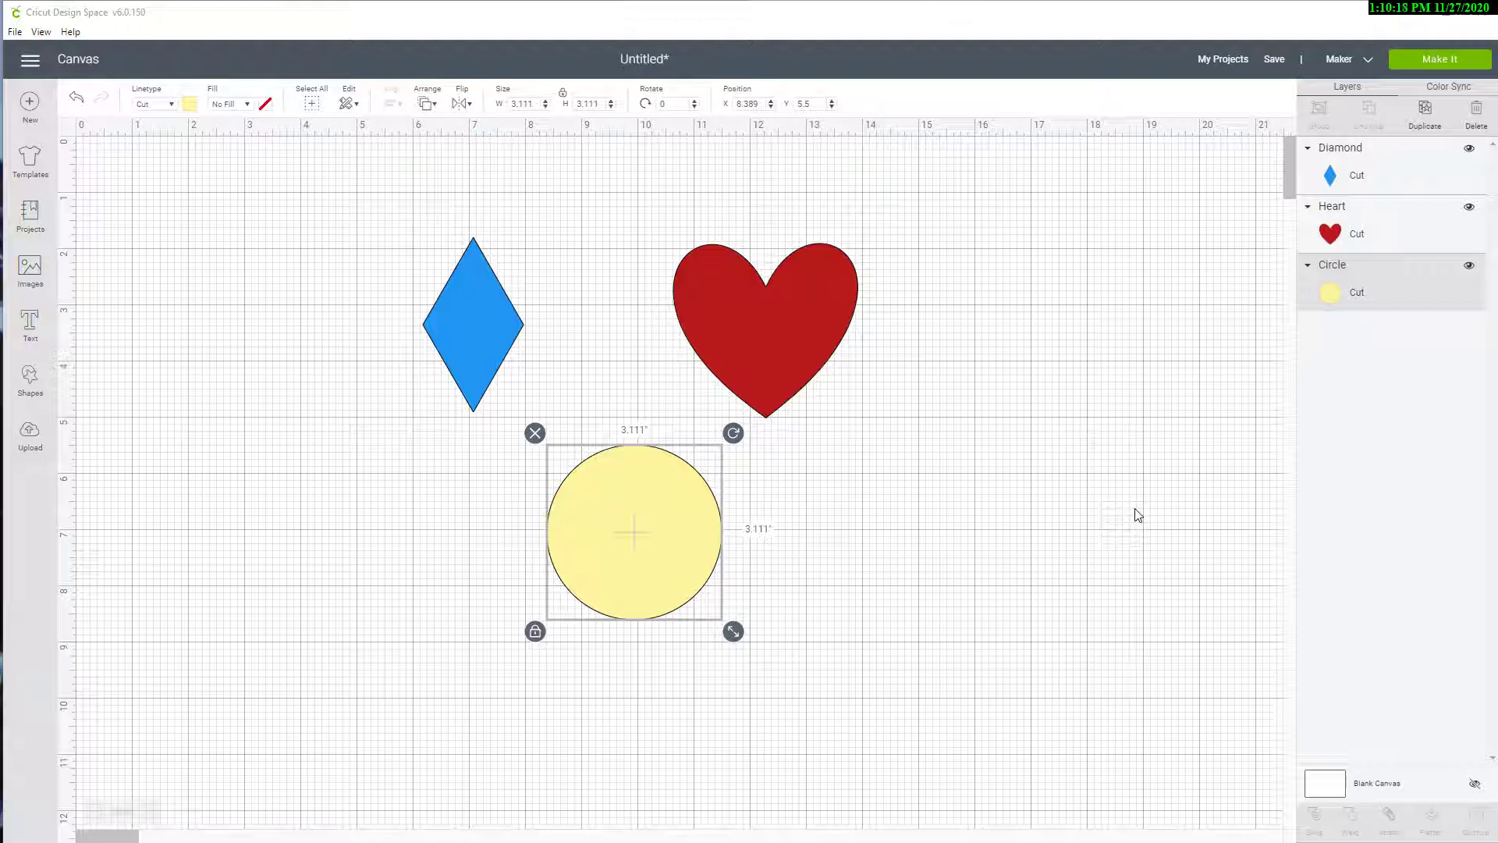
Step: Duplicate the red heart, move the copy clear of the original, and shift the yellow circle and blue diamond to the canvas's left side
{"action": "left_click", "coordinate": [811, 302]}
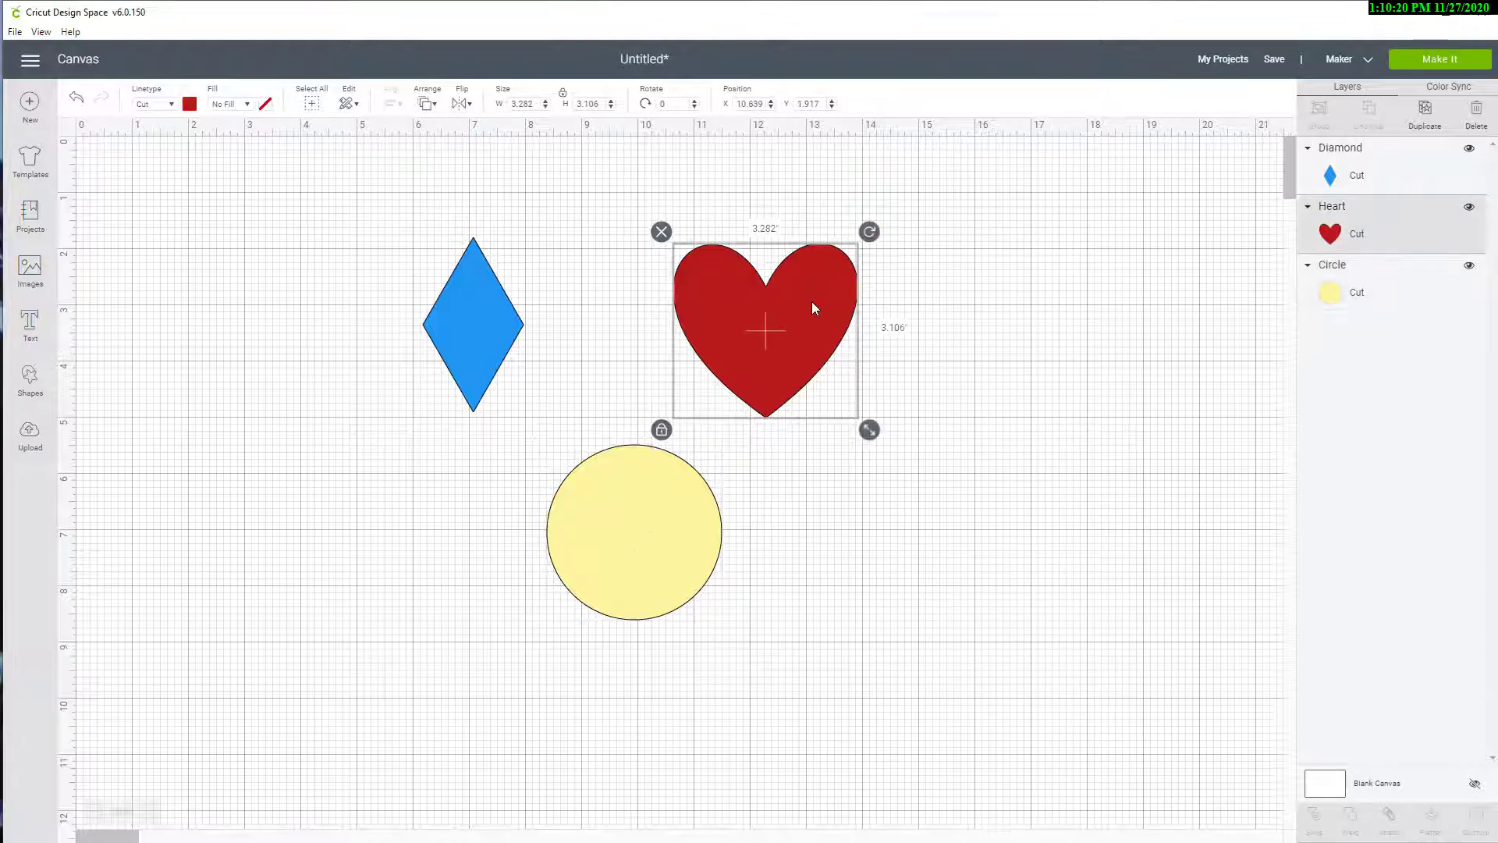
{"action": "left_click", "coordinate": [1429, 115]}
{"action": "left_click_drag", "start_coordinate": [848, 334], "coordinate": [1157, 267]}
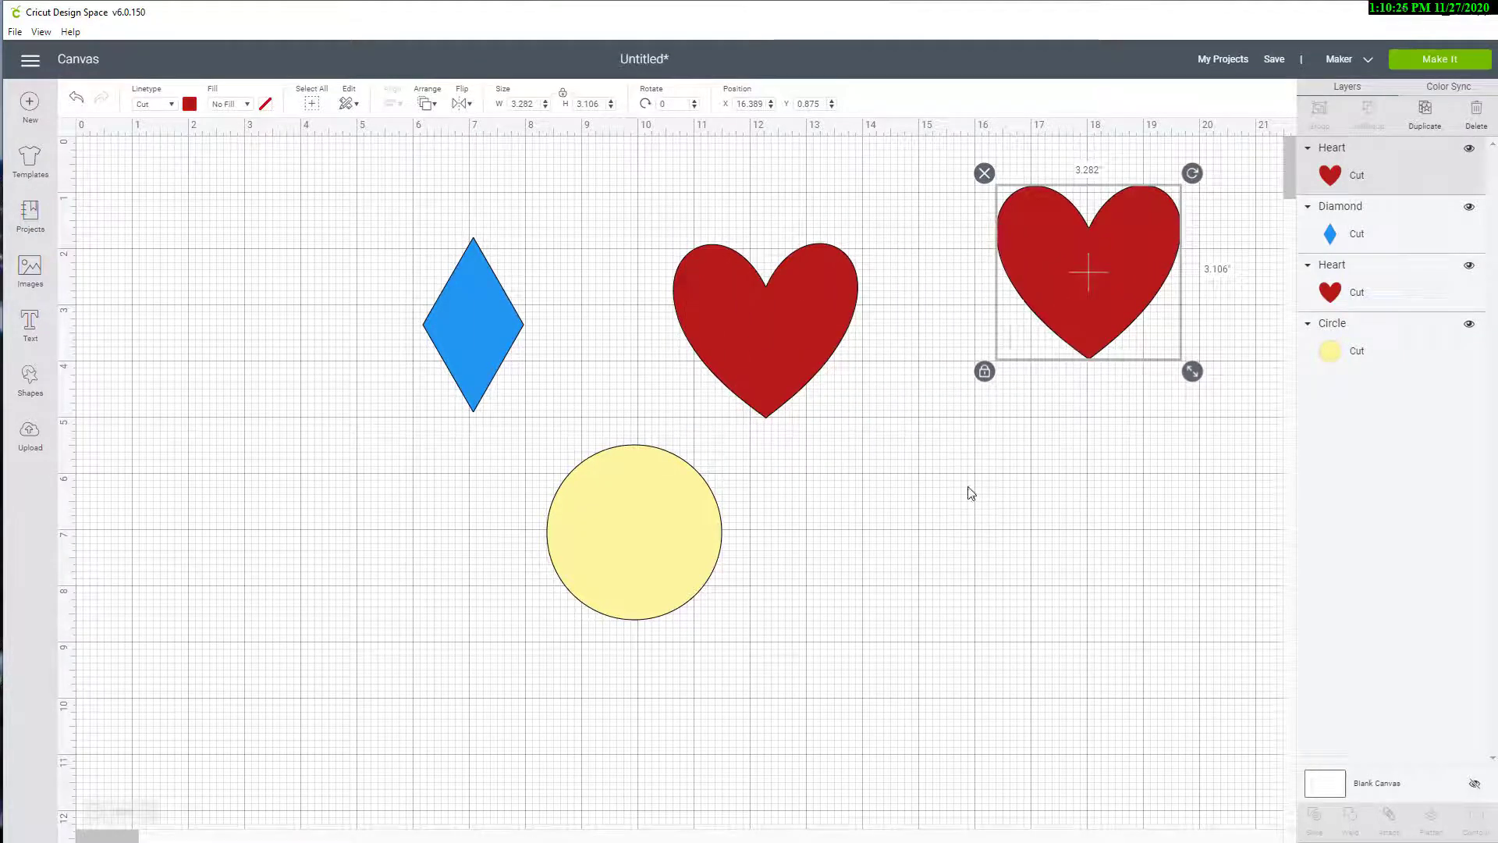
{"action": "left_click_drag", "start_coordinate": [638, 531], "coordinate": [243, 511]}
{"action": "left_click_drag", "start_coordinate": [460, 344], "coordinate": [265, 257]}
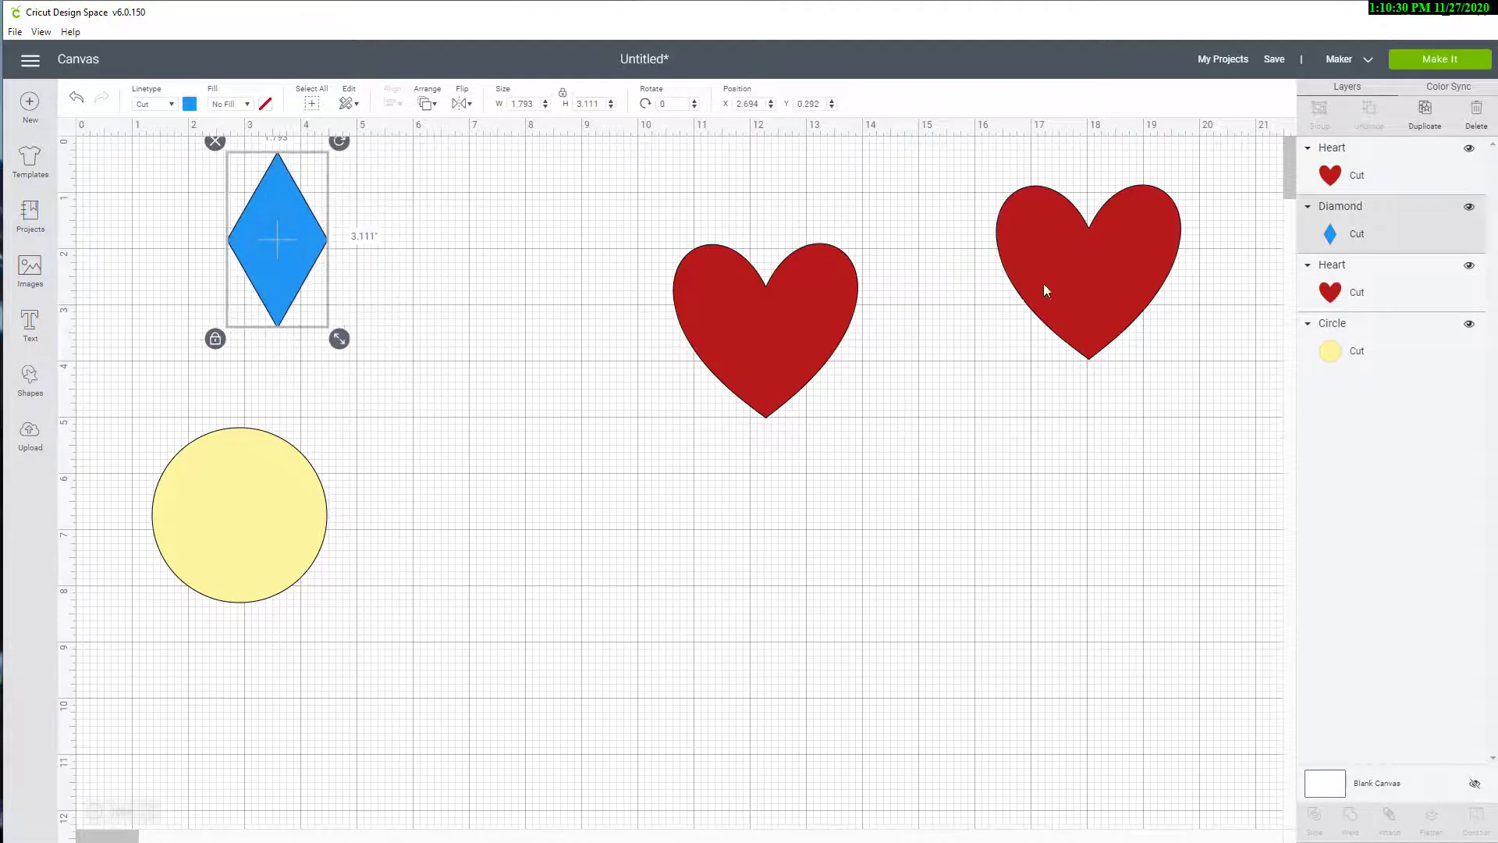
Step: Rotate the heart copy to 45° and place it so its point meets the original heart's point
{"action": "left_click_drag", "start_coordinate": [1095, 268], "coordinate": [967, 390]}
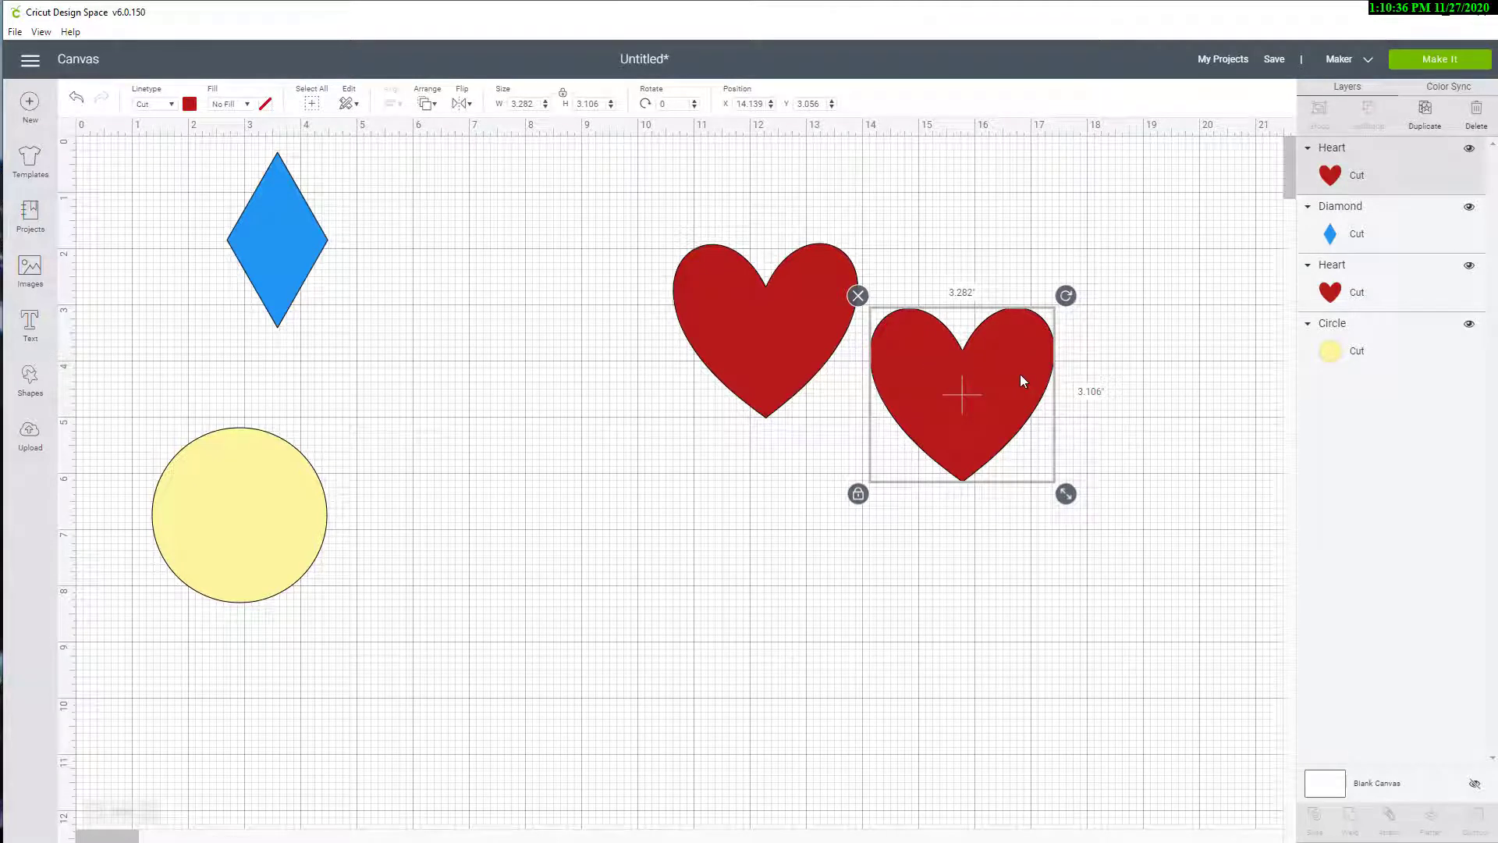
{"action": "left_click", "coordinate": [670, 105]}
{"action": "type", "text": "45"}
{"action": "key", "text": "Tab"}
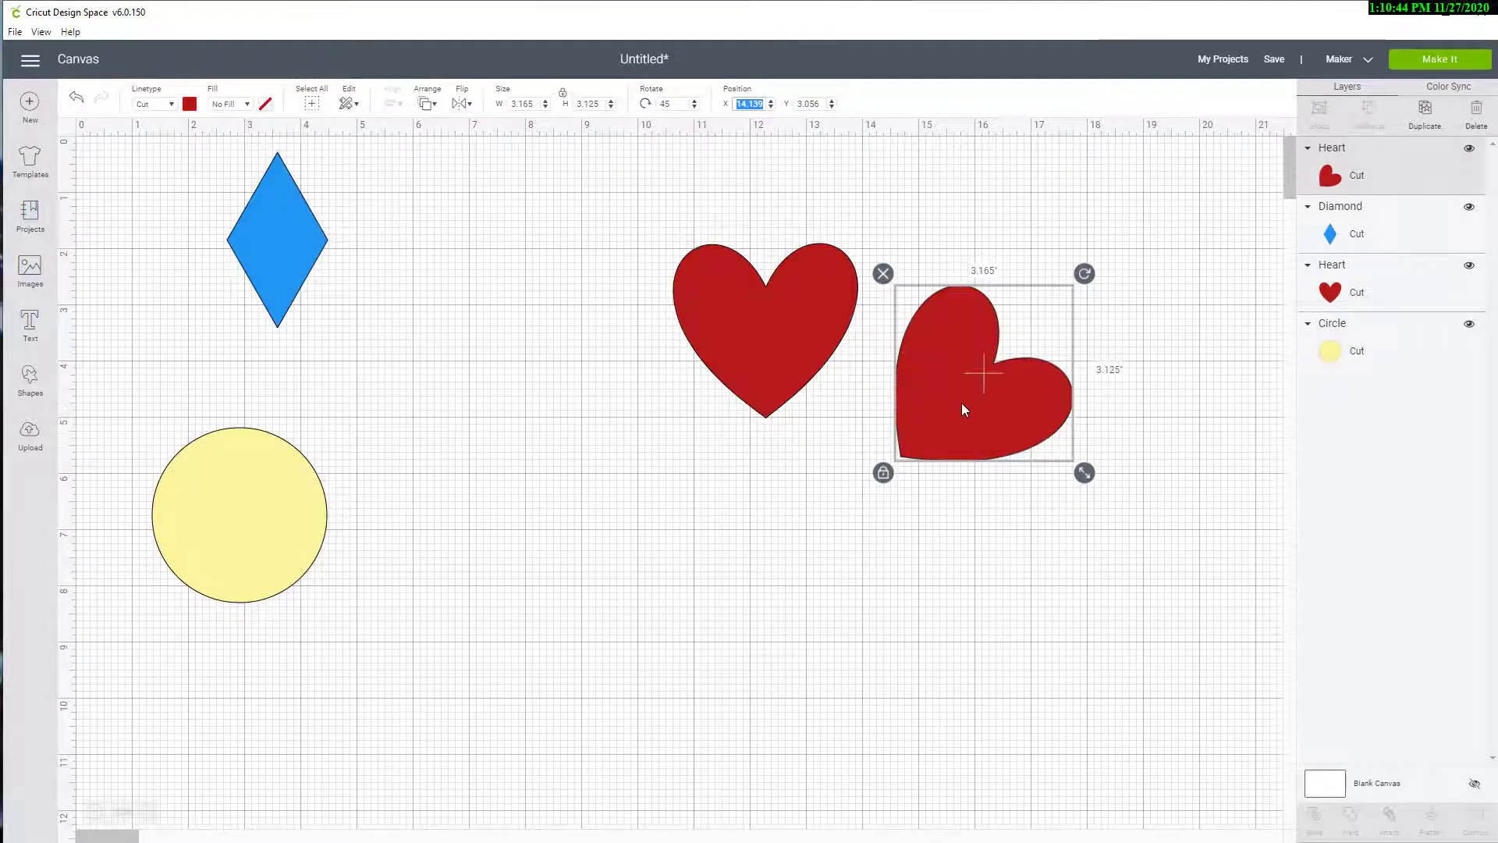
{"action": "left_click_drag", "start_coordinate": [962, 403], "coordinate": [825, 366]}
{"action": "left_click", "coordinate": [811, 209]}
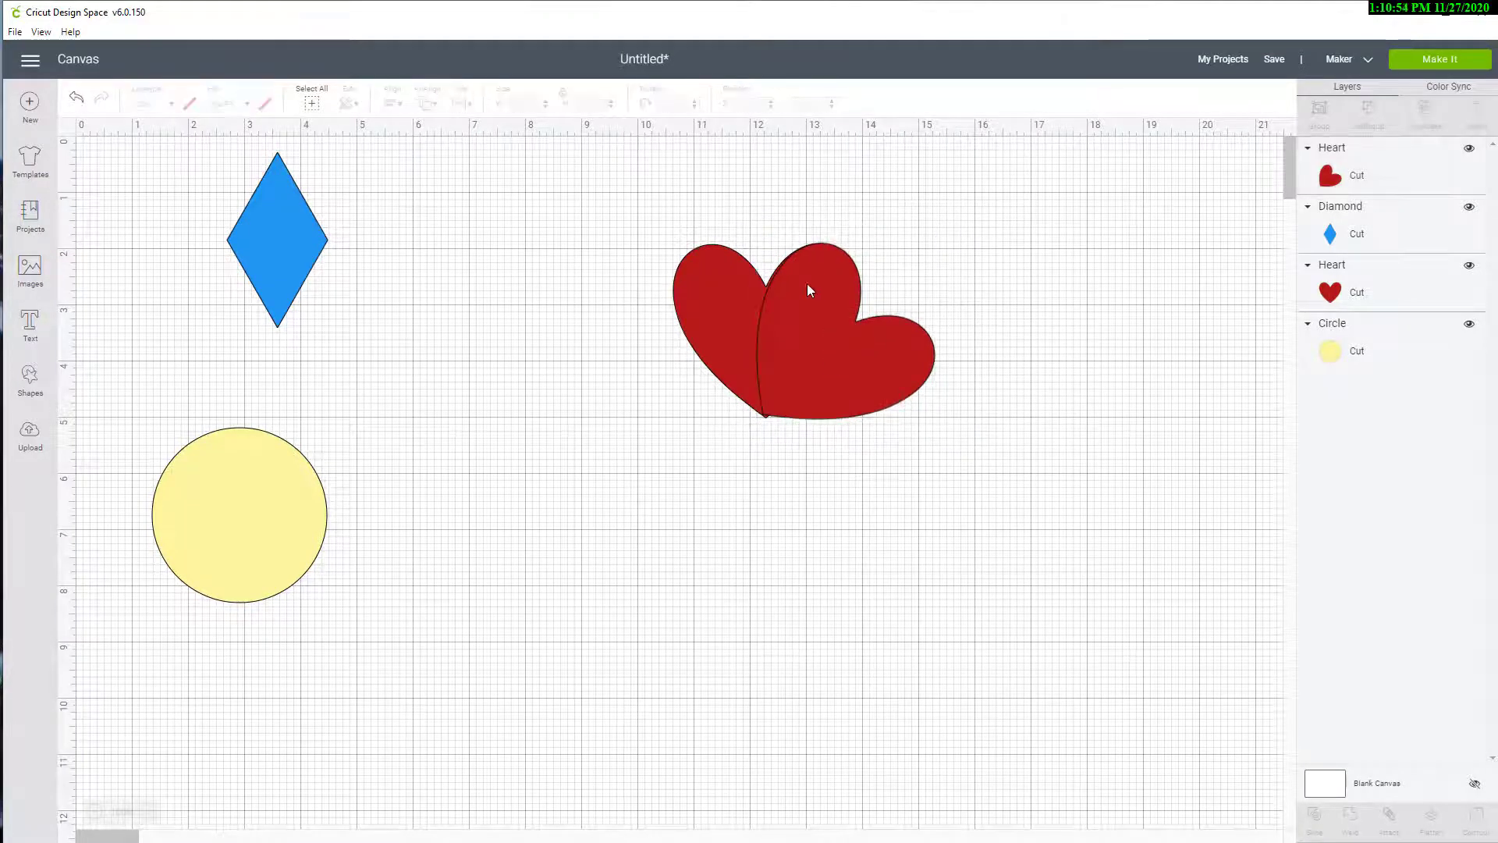
{"action": "left_click_drag", "start_coordinate": [816, 367], "coordinate": [886, 368]}
{"action": "left_click", "coordinate": [1170, 349]}
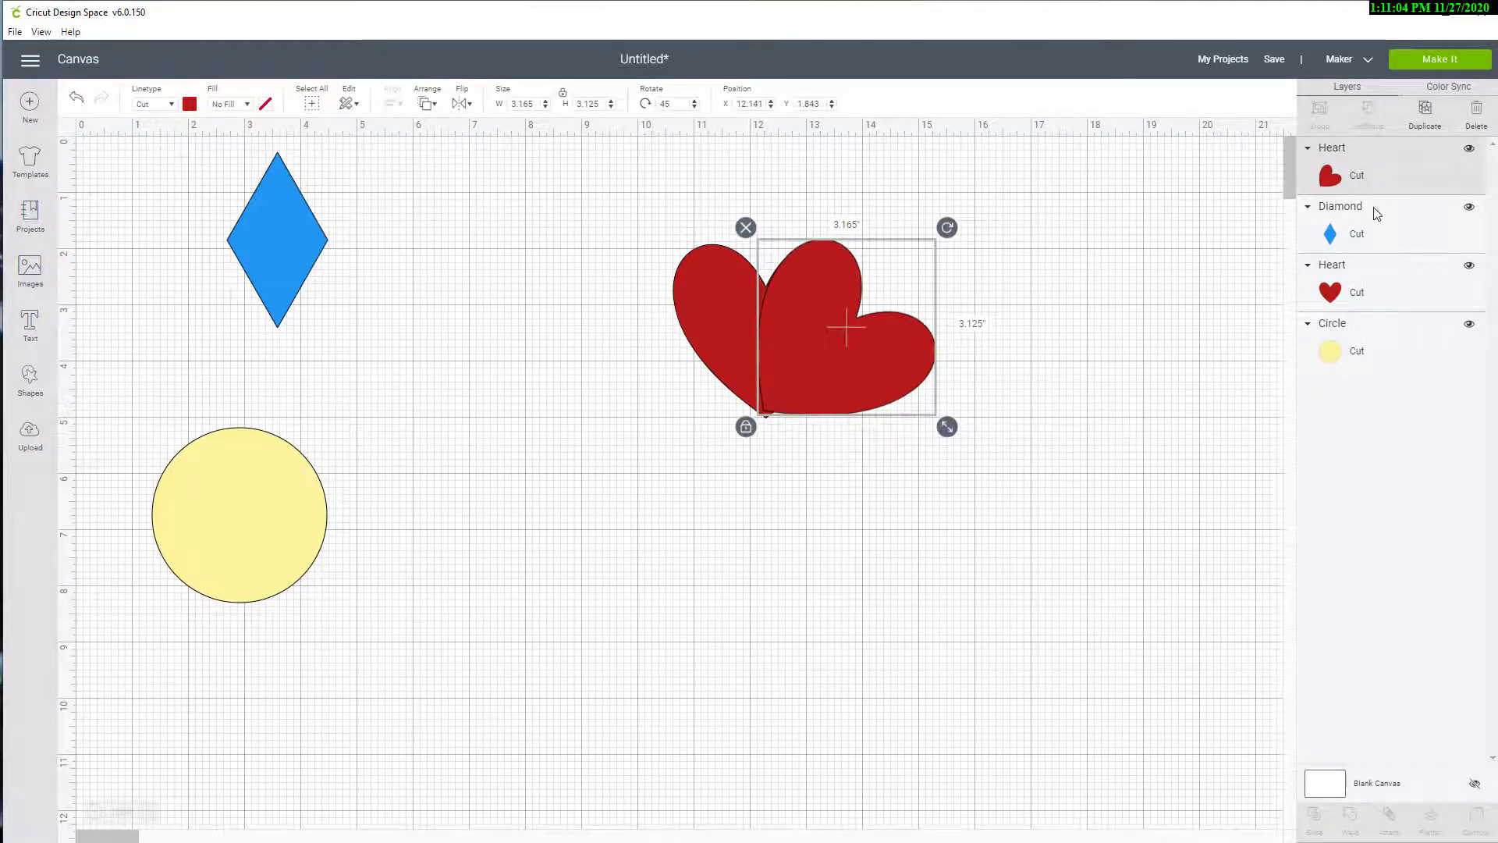
Step: Duplicate the 45° heart, rotate the copy to 90°, and align both hearts' points with the shared centre
{"action": "left_click", "coordinate": [1424, 117]}
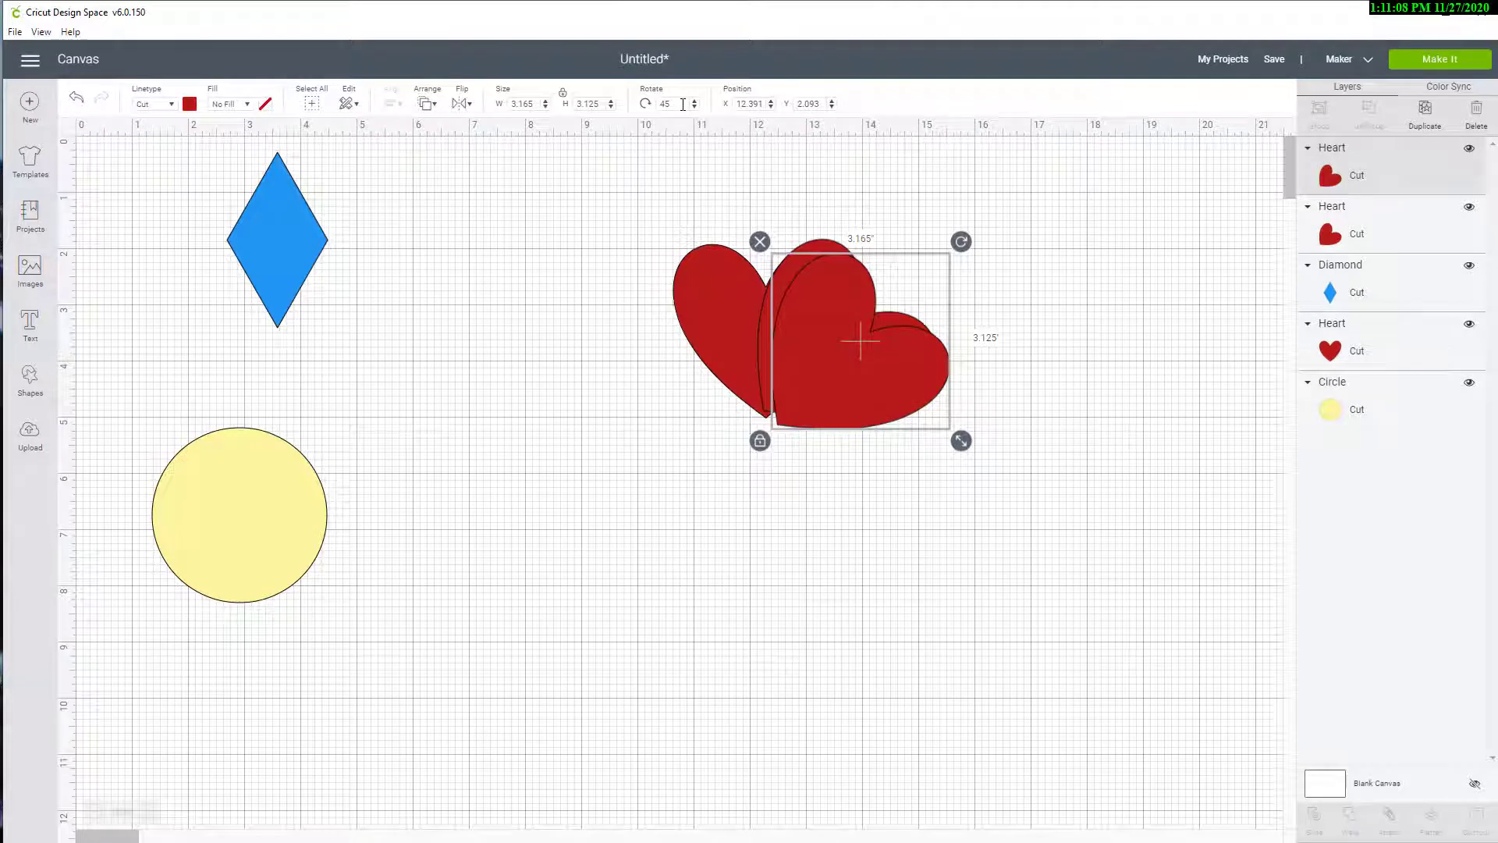
{"action": "left_click_drag", "start_coordinate": [683, 104], "coordinate": [659, 106]}
{"action": "key", "text": "BackSpace"}
{"action": "type", "text": "3"}
{"action": "key", "text": "Return"}
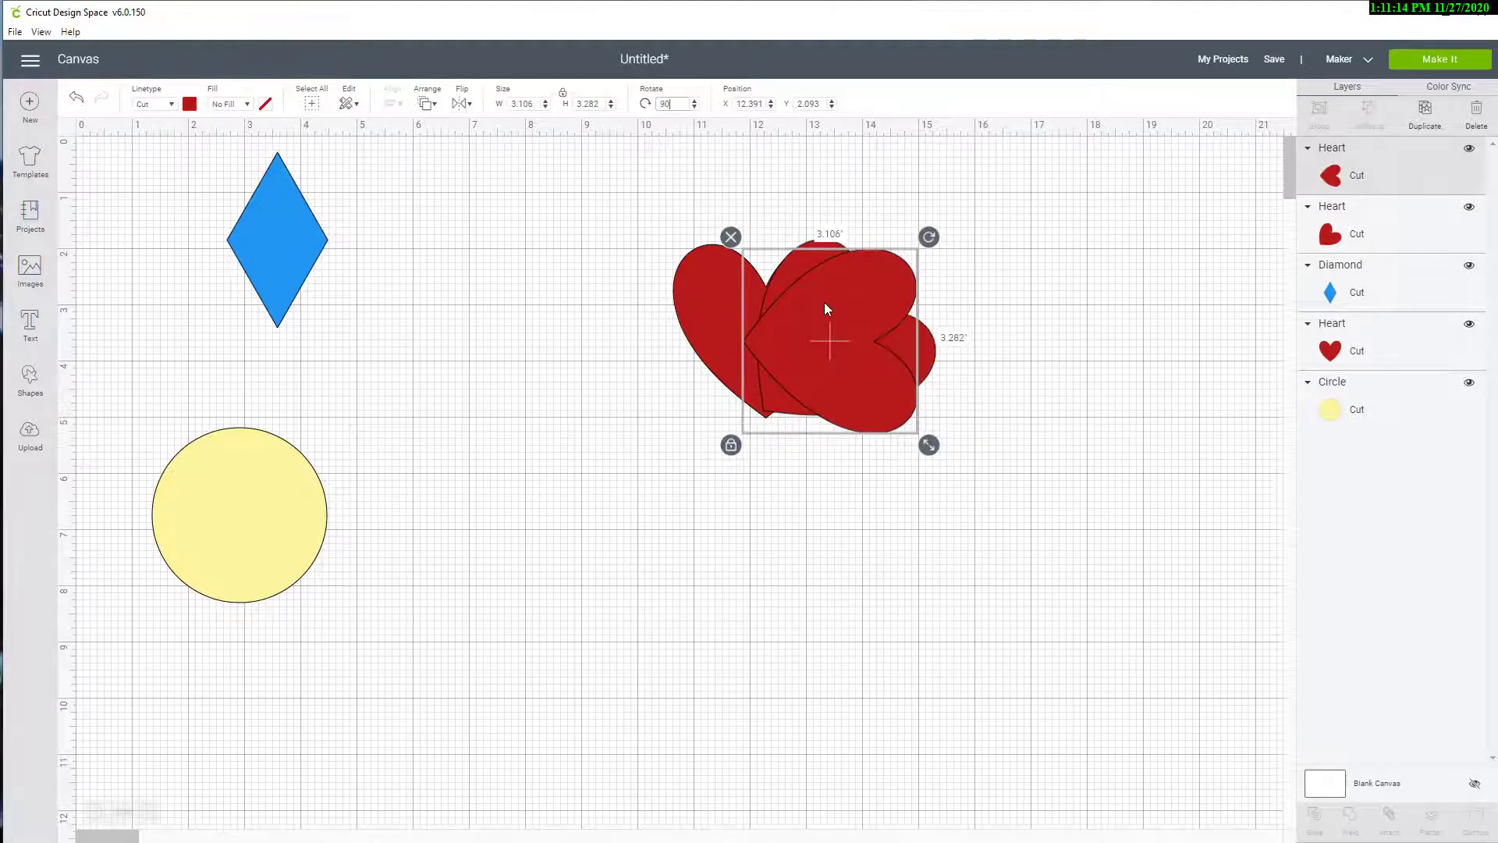
{"action": "left_click_drag", "start_coordinate": [824, 305], "coordinate": [848, 378]}
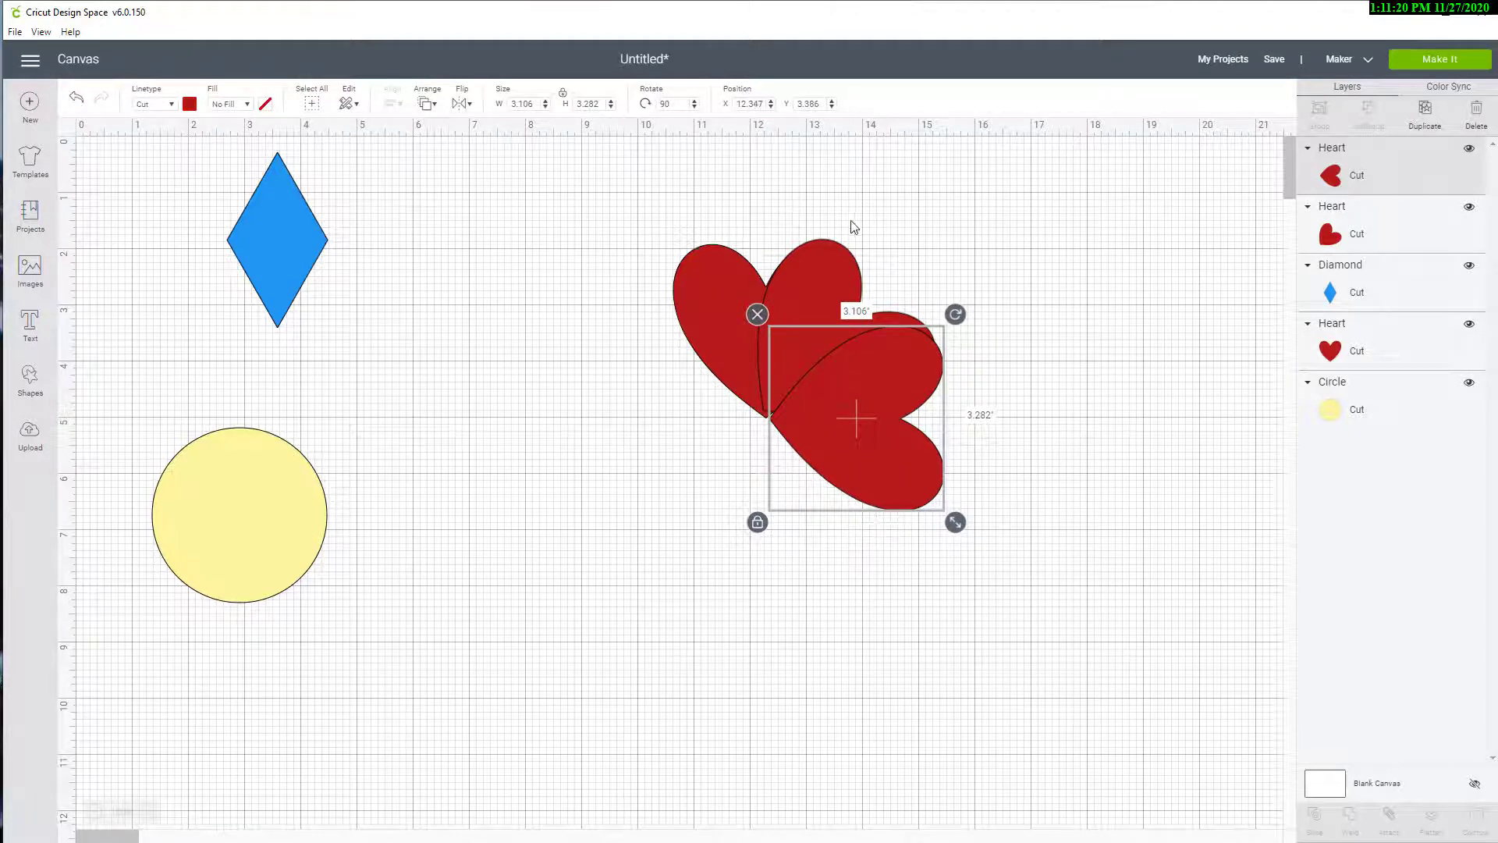
{"action": "left_click_drag", "start_coordinate": [835, 264], "coordinate": [838, 269]}
{"action": "left_click", "coordinate": [1027, 451]}
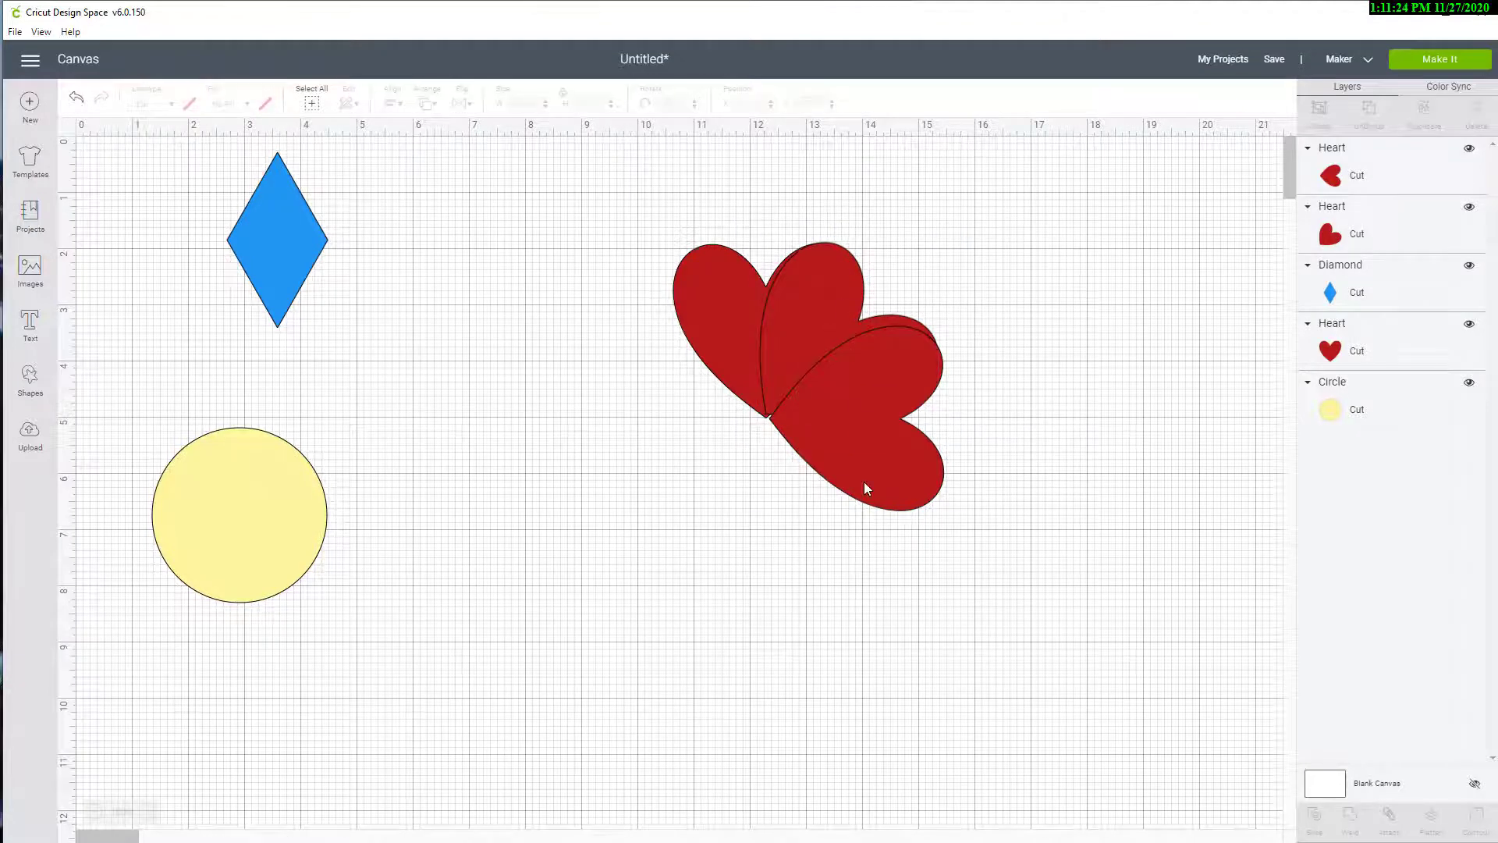
{"action": "left_click_drag", "start_coordinate": [864, 483], "coordinate": [858, 479]}
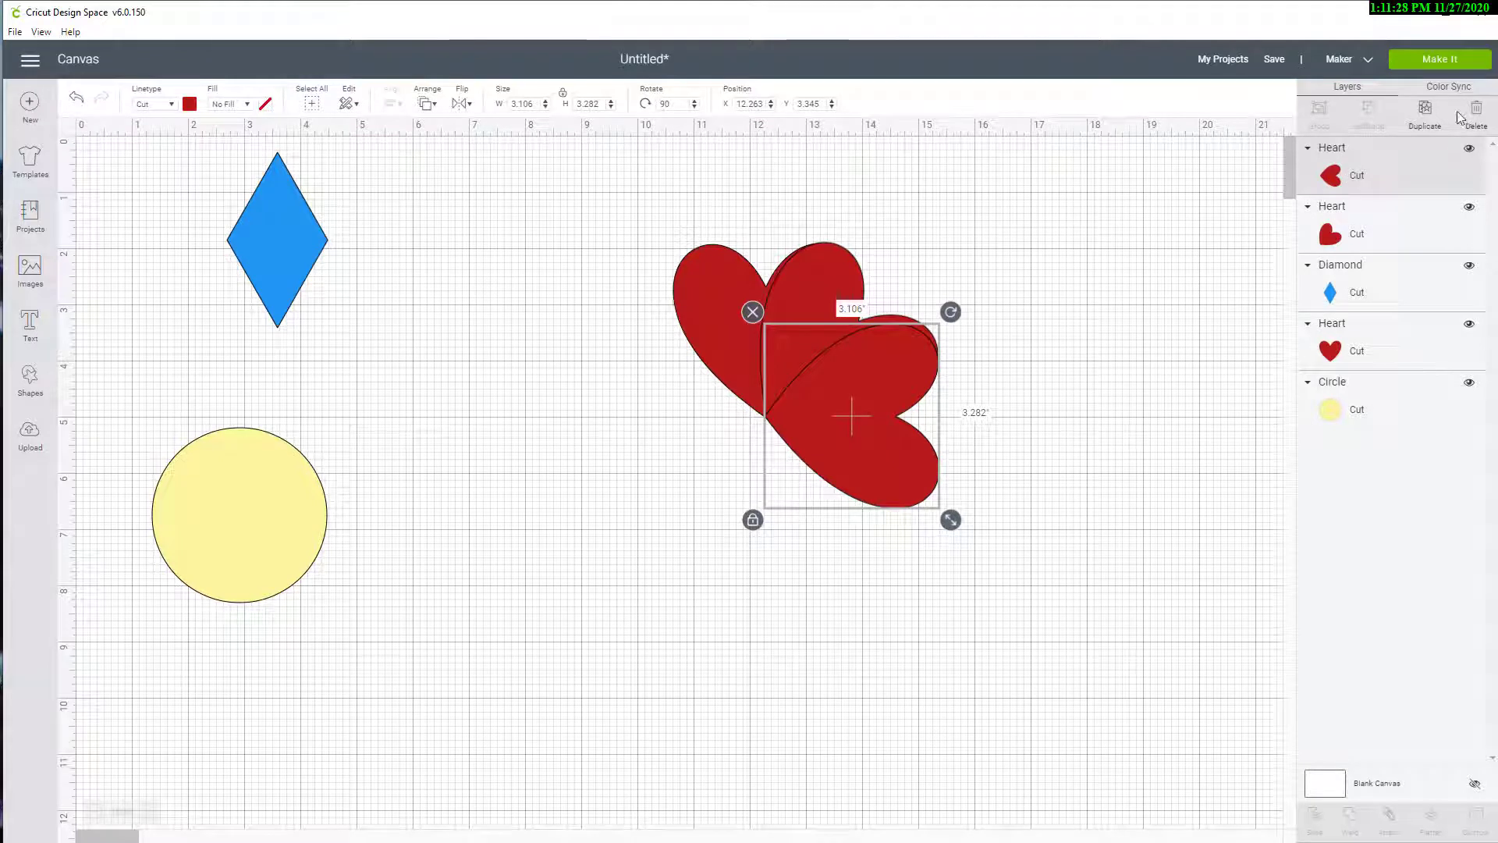
Step: Duplicate the 90° heart, rotate the copy to 135°, and place its point at the shared centre
{"action": "left_click", "coordinate": [1424, 113]}
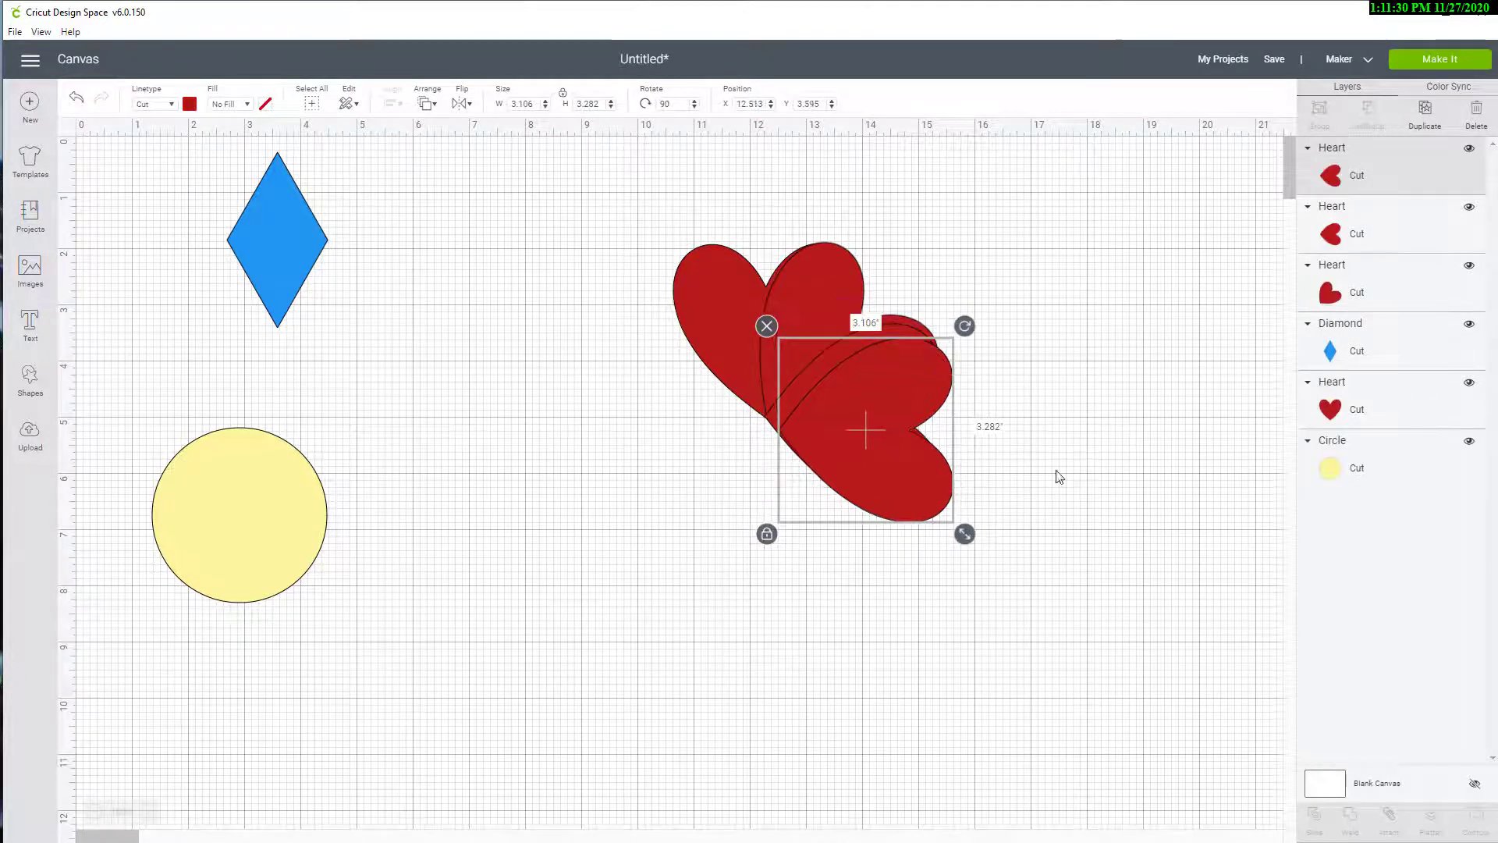
{"action": "left_click", "coordinate": [682, 104]}
{"action": "type", "text": "135"}
{"action": "key", "text": "Return"}
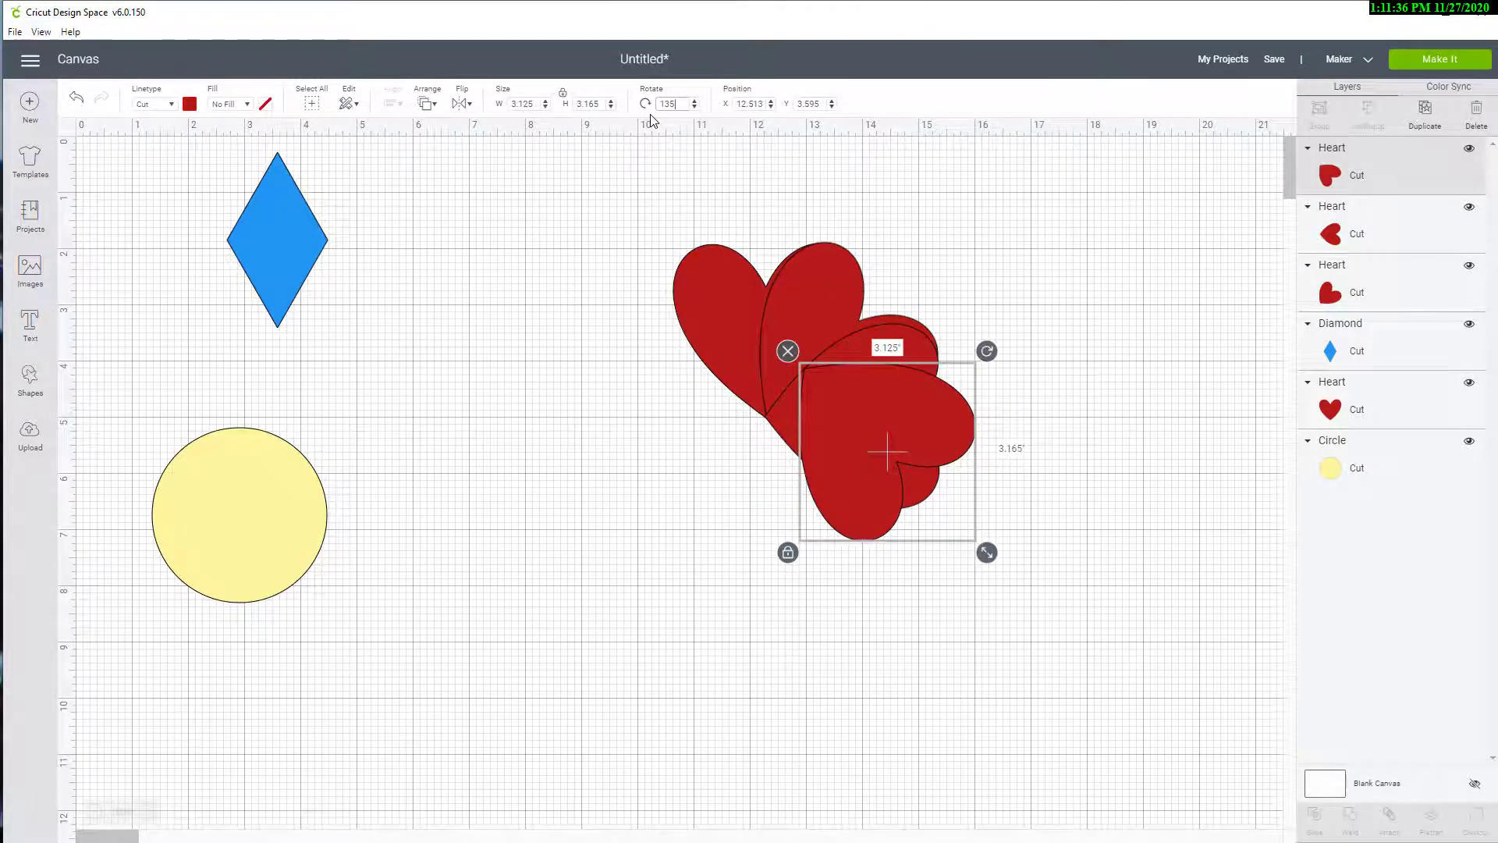
{"action": "left_click_drag", "start_coordinate": [878, 409], "coordinate": [839, 464]}
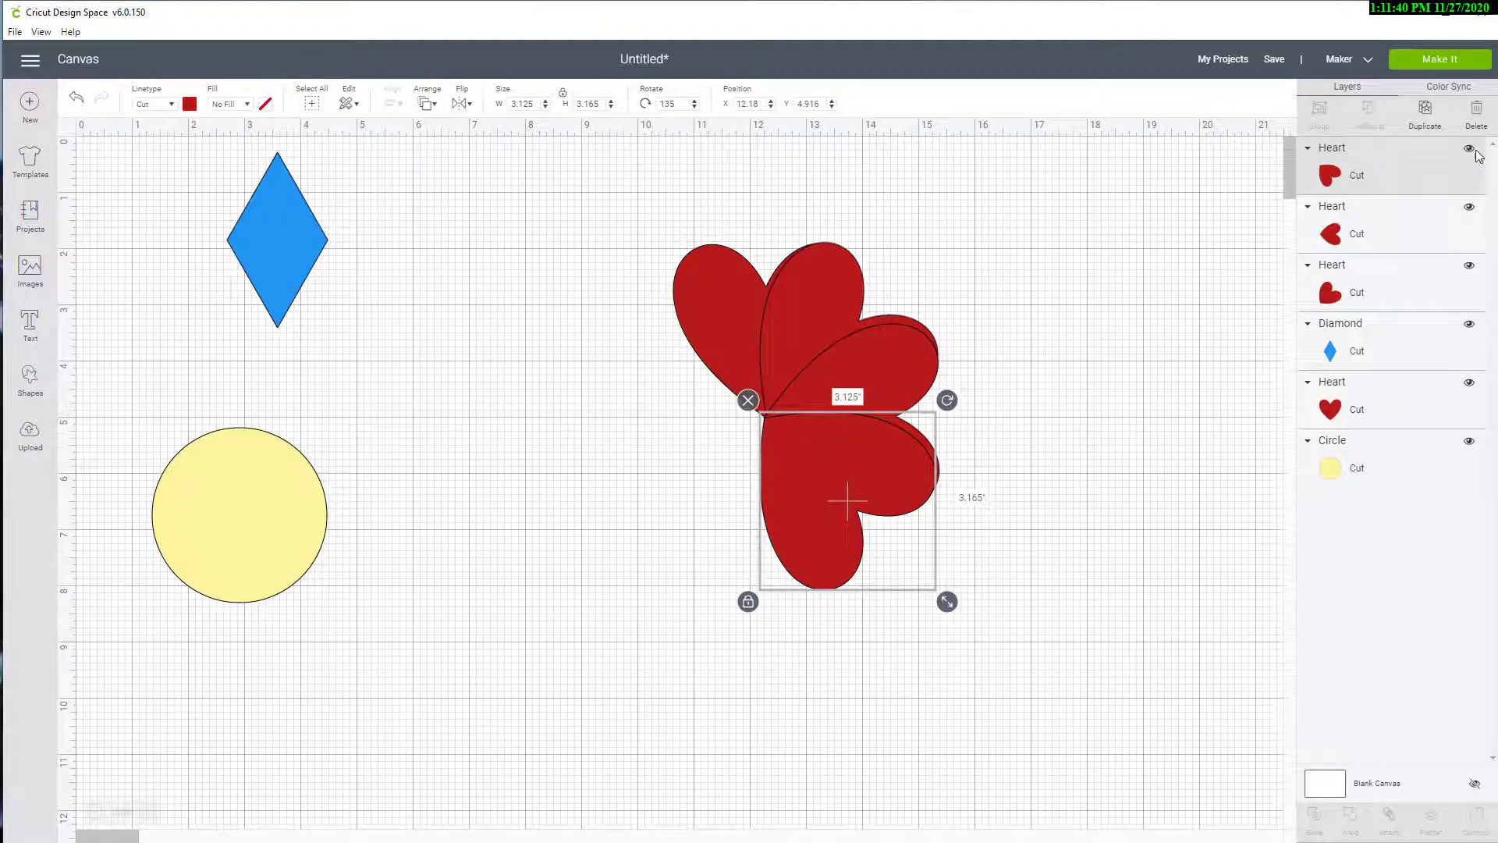
Step: Duplicate the 135° heart, rotate the copy to 180°, and place its point at the shared centre
{"action": "left_click", "coordinate": [1434, 114]}
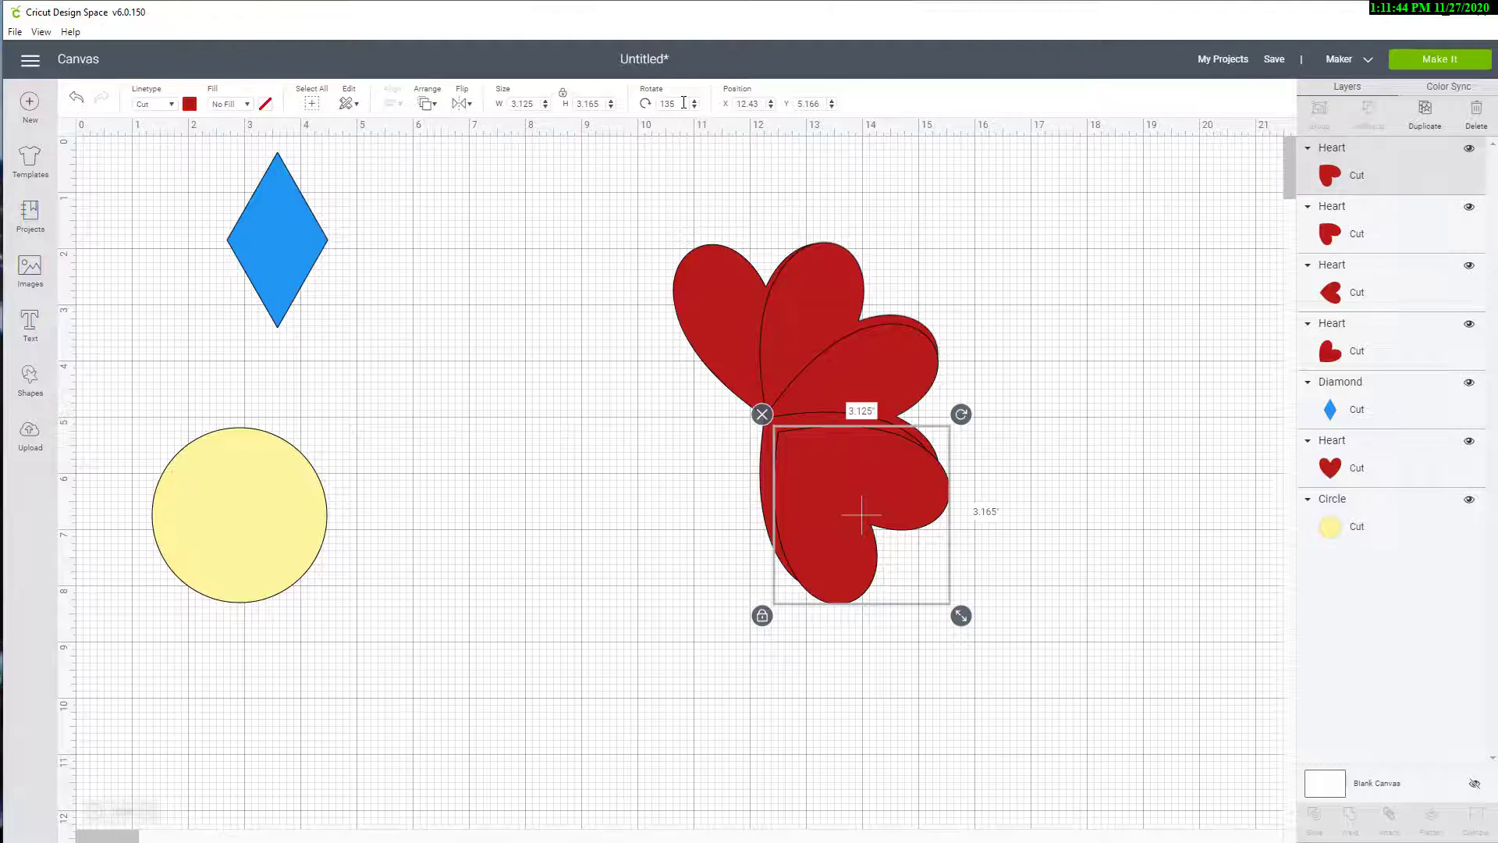
{"action": "left_click_drag", "start_coordinate": [683, 103], "coordinate": [660, 105]}
{"action": "key", "text": "Return"}
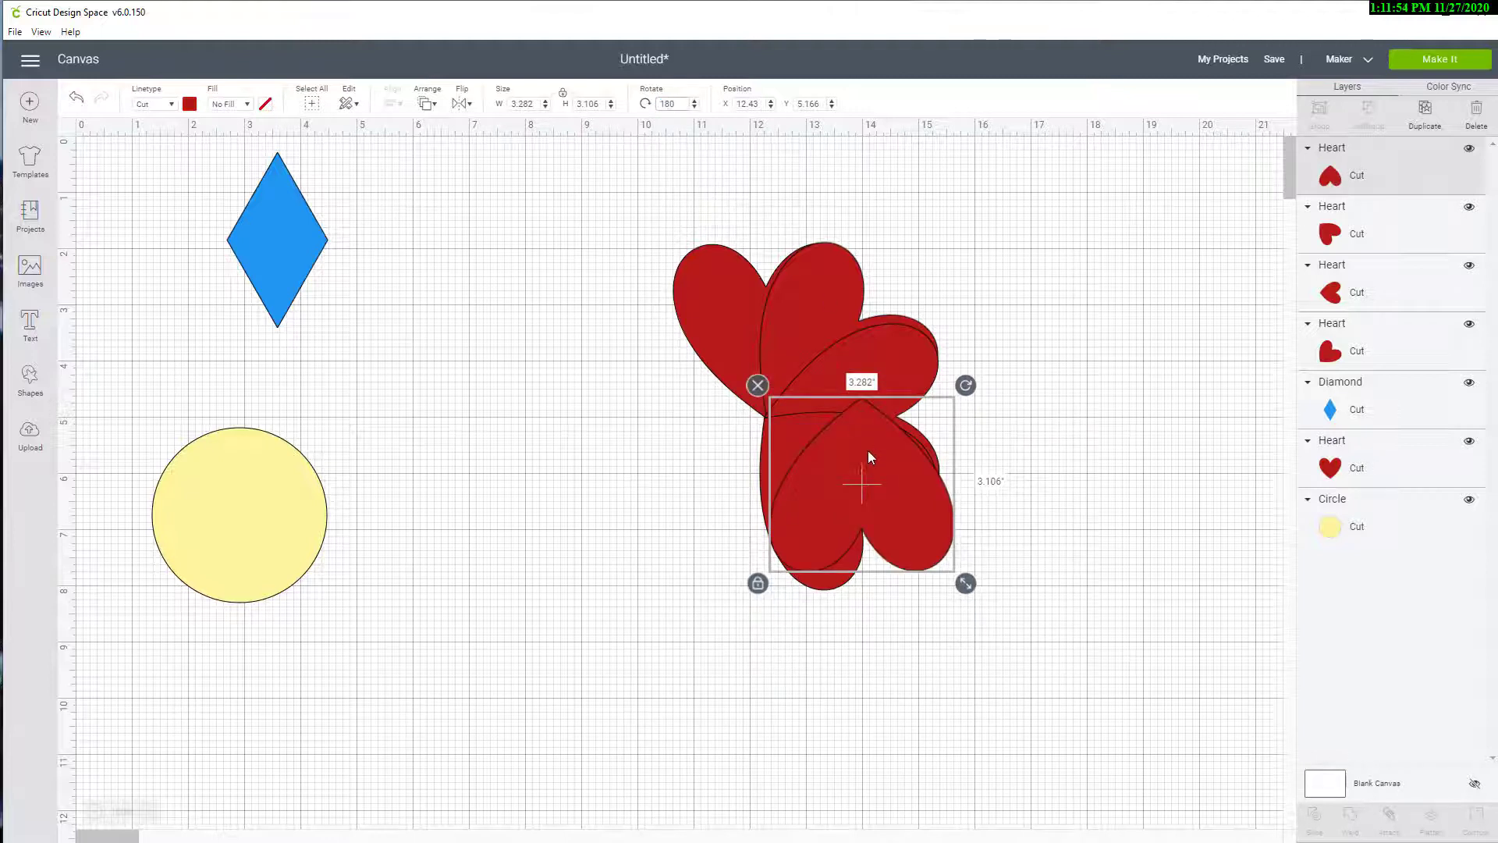
{"action": "left_click_drag", "start_coordinate": [870, 456], "coordinate": [774, 472]}
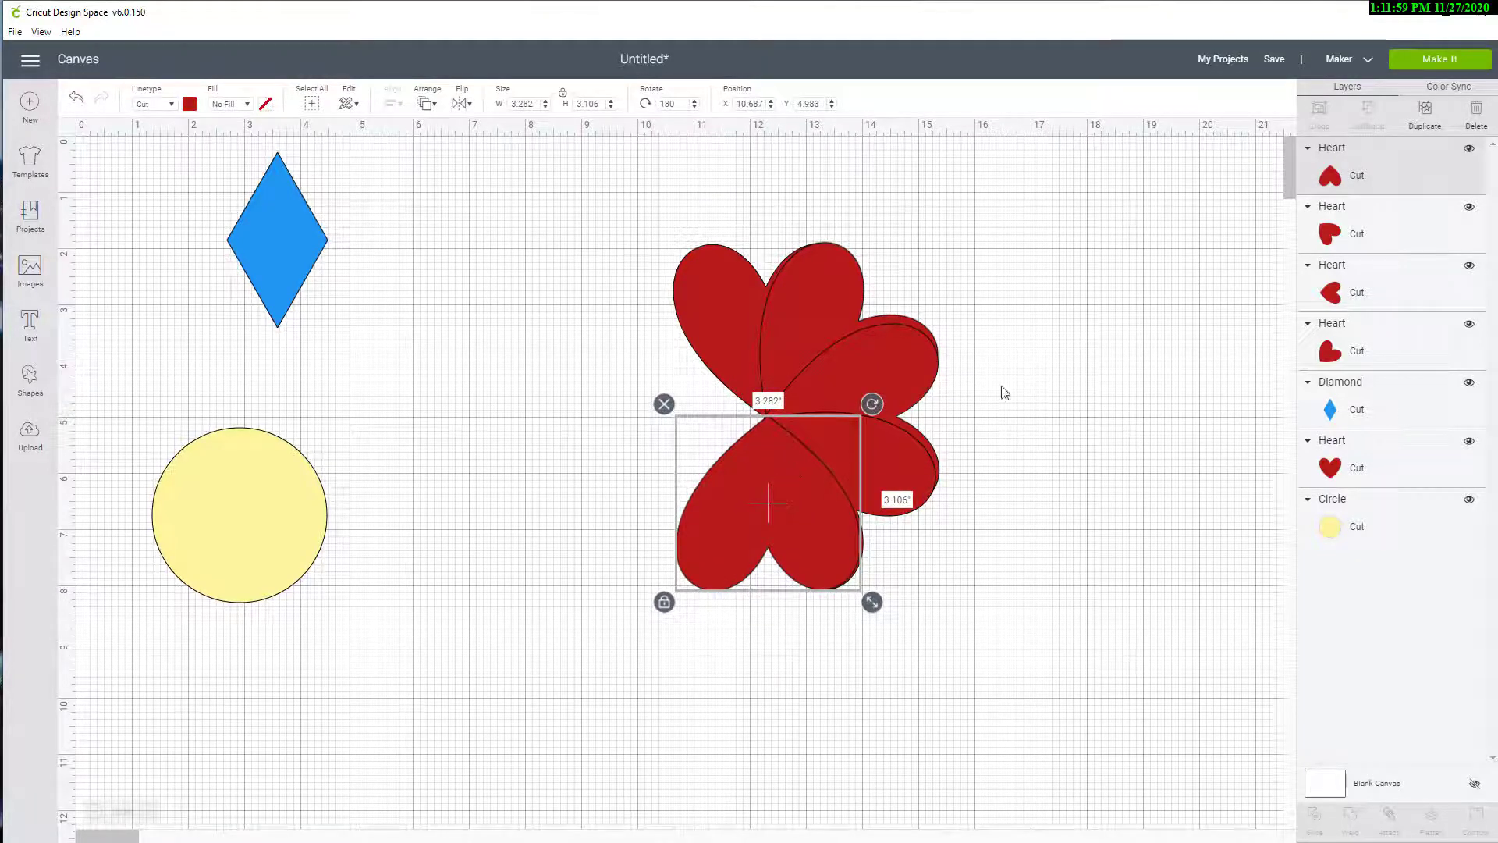
Step: Duplicate the 180° heart, rotate the copy to 225°, and place its point at the shared centre
{"action": "left_click", "coordinate": [1426, 112]}
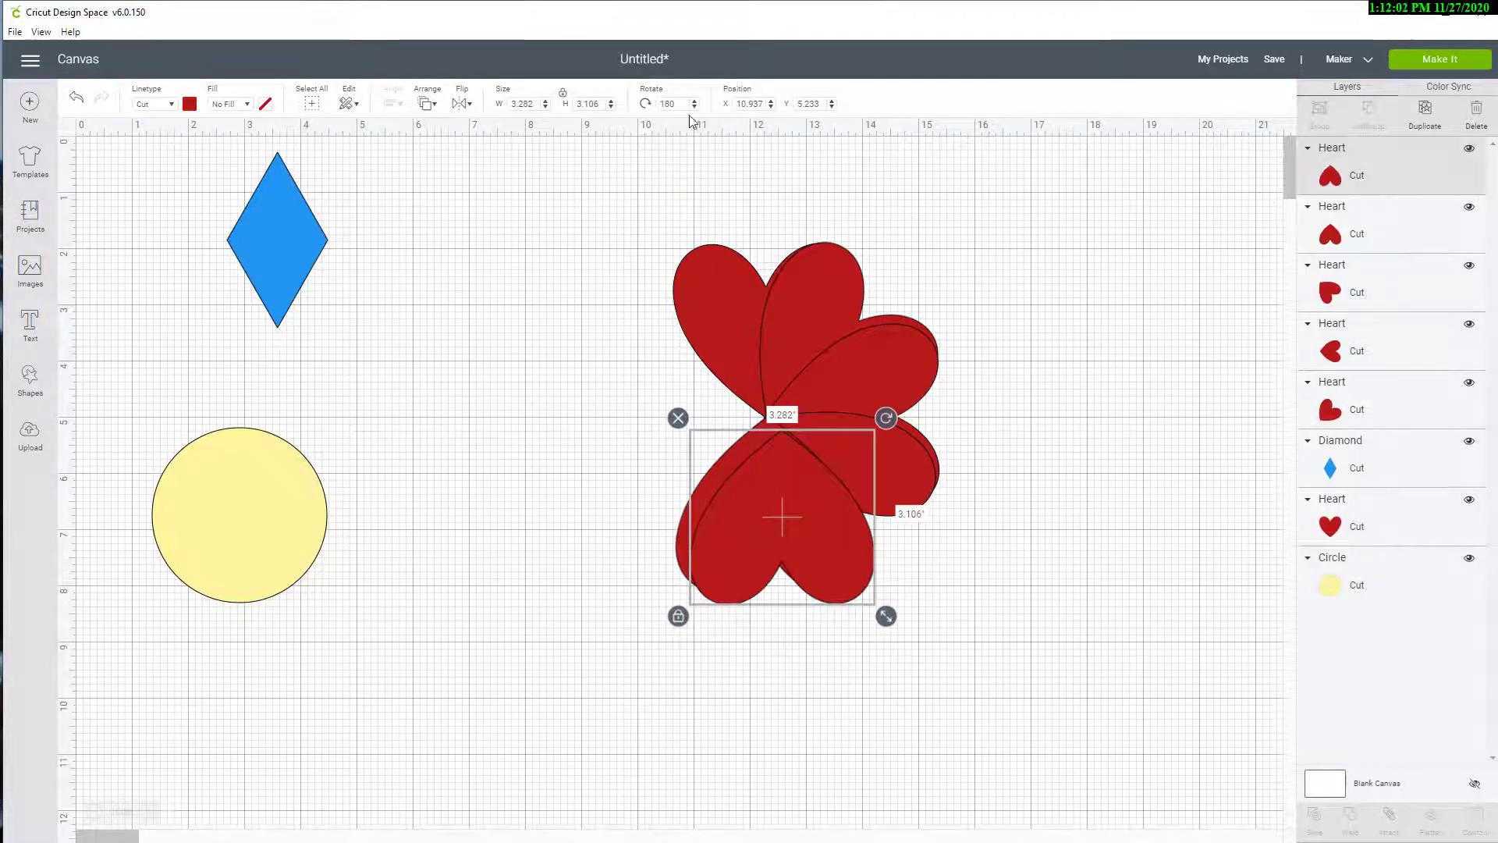
{"action": "left_click_drag", "start_coordinate": [680, 101], "coordinate": [647, 107]}
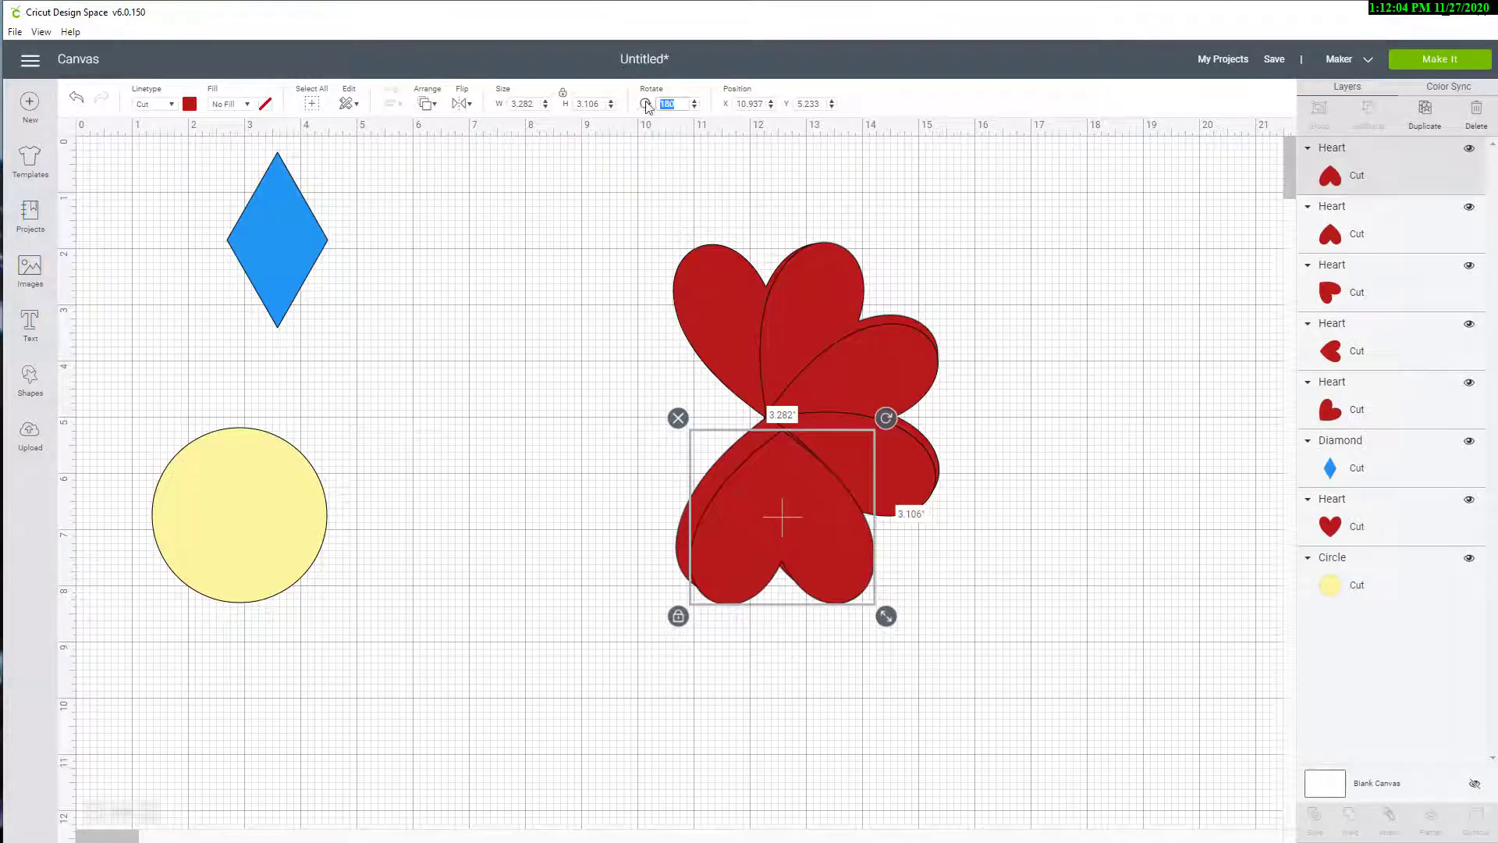
{"action": "type", "text": "225"}
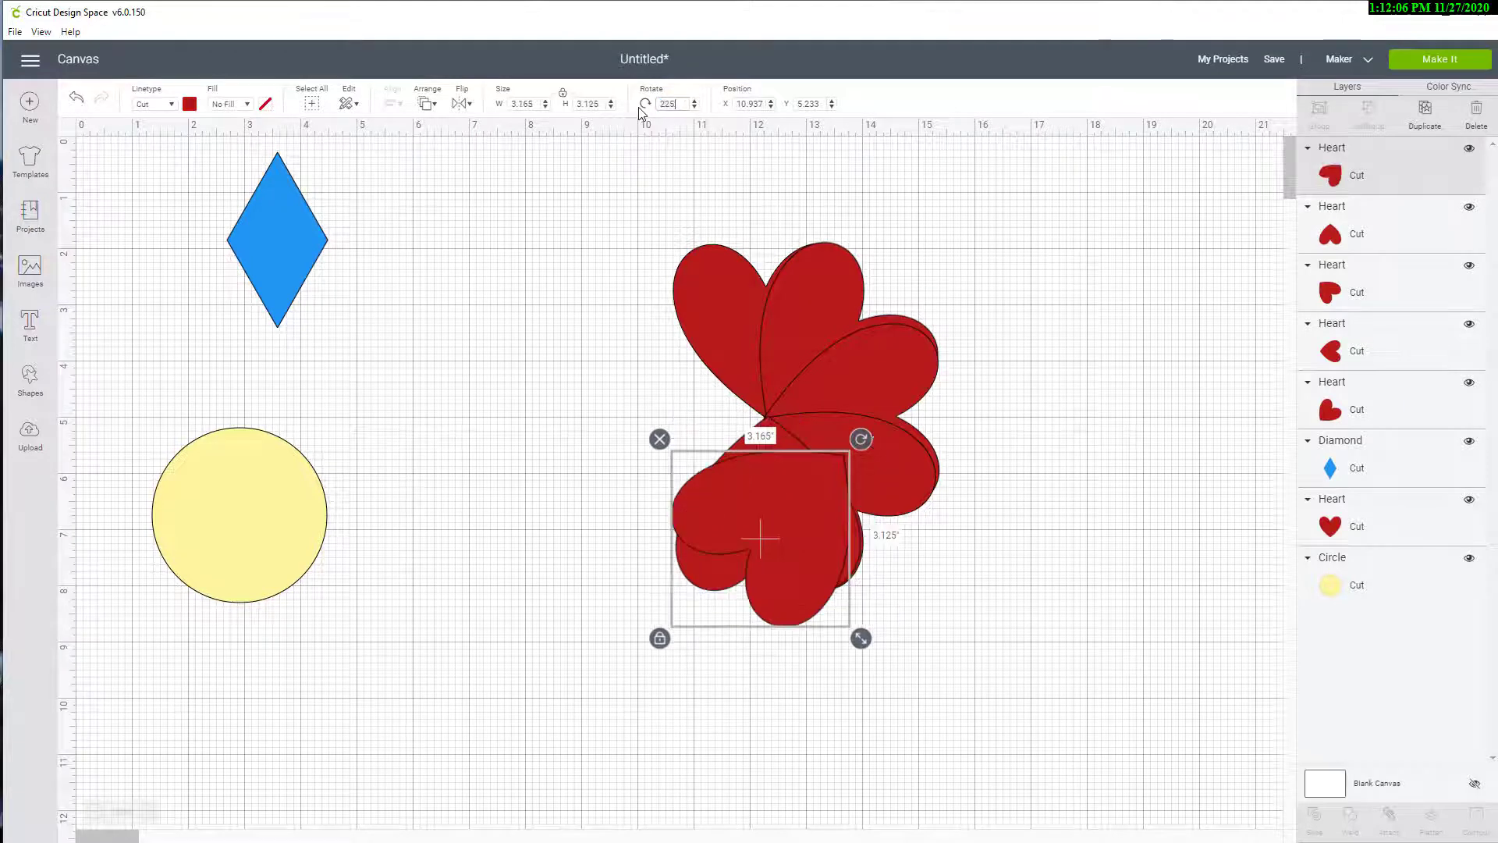
{"action": "left_click_drag", "start_coordinate": [817, 537], "coordinate": [742, 504]}
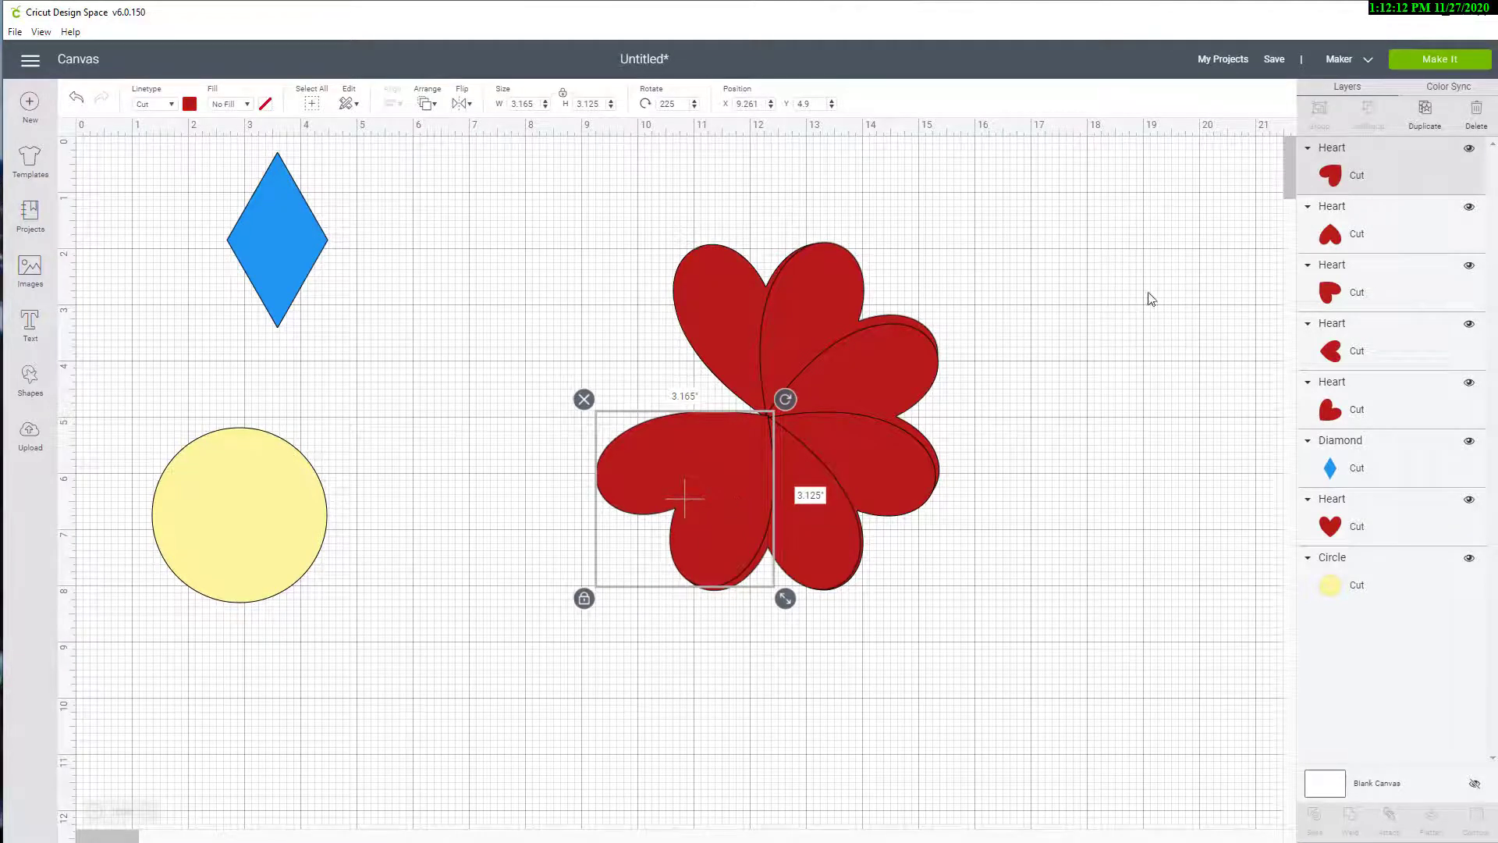
Step: Duplicate the 225° heart, rotate the copy to 270°, and place its point at the shared centre
{"action": "left_click", "coordinate": [1423, 110]}
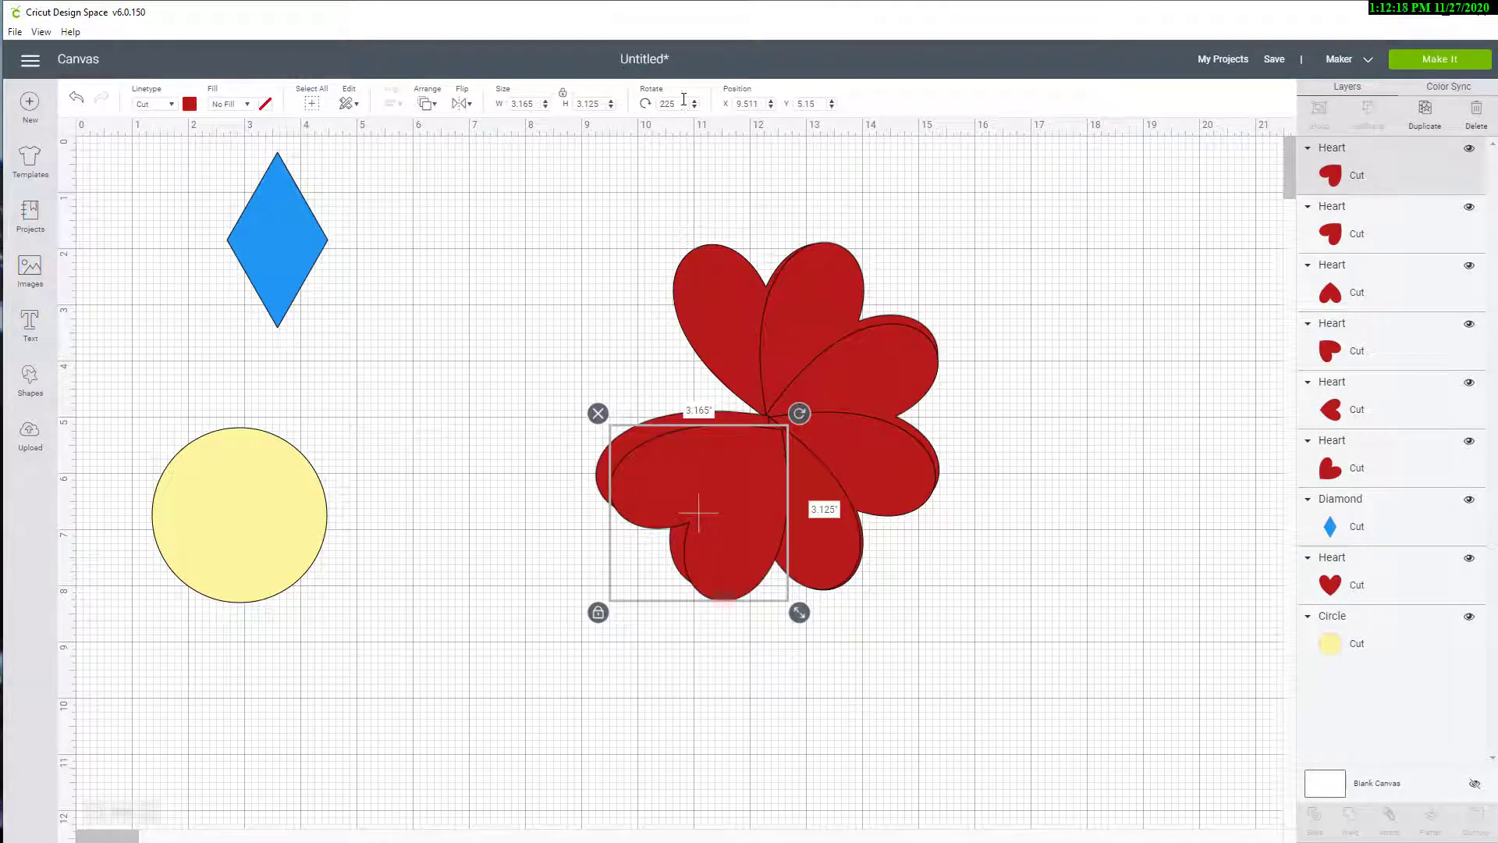
{"action": "left_click_drag", "start_coordinate": [683, 102], "coordinate": [651, 103]}
{"action": "key", "text": "Return"}
{"action": "left_click_drag", "start_coordinate": [722, 543], "coordinate": [671, 443]}
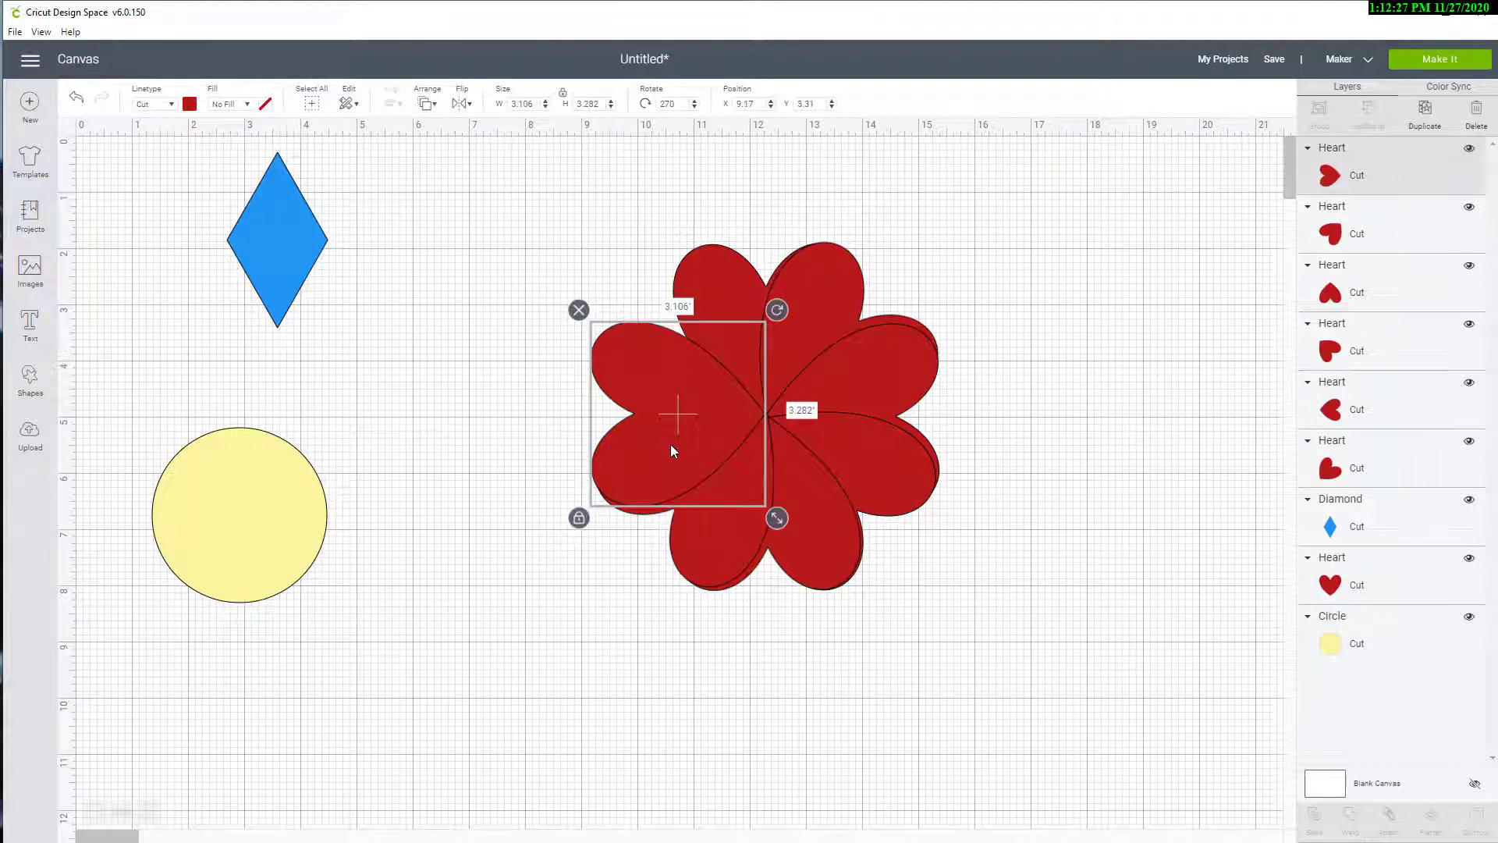
Step: Duplicate the 270° heart, rotate the copy to 315°, and place it to close the ring of petals
{"action": "left_click", "coordinate": [1427, 110]}
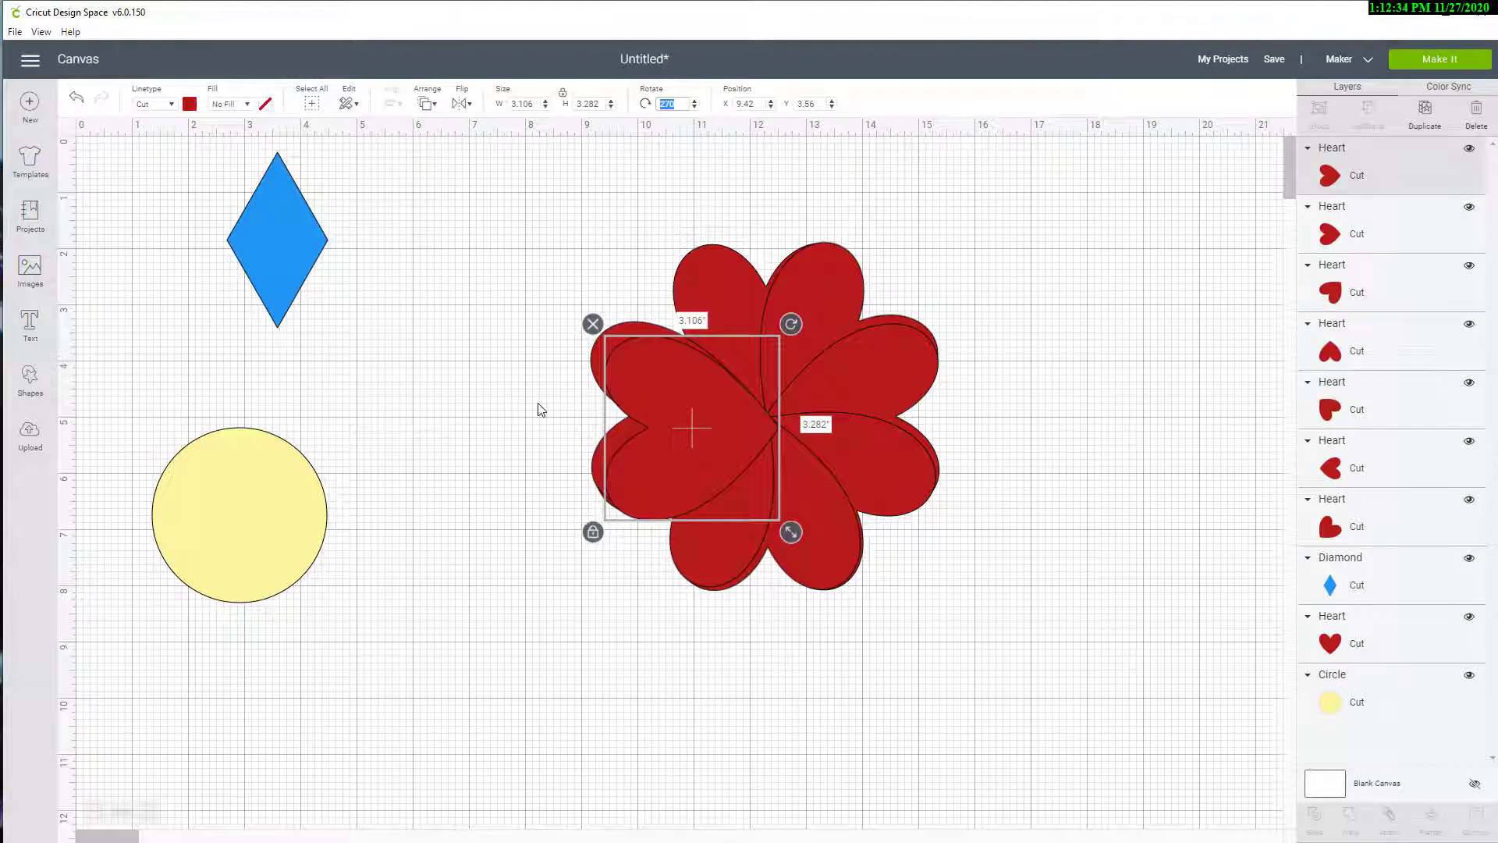
{"action": "key", "text": "Return"}
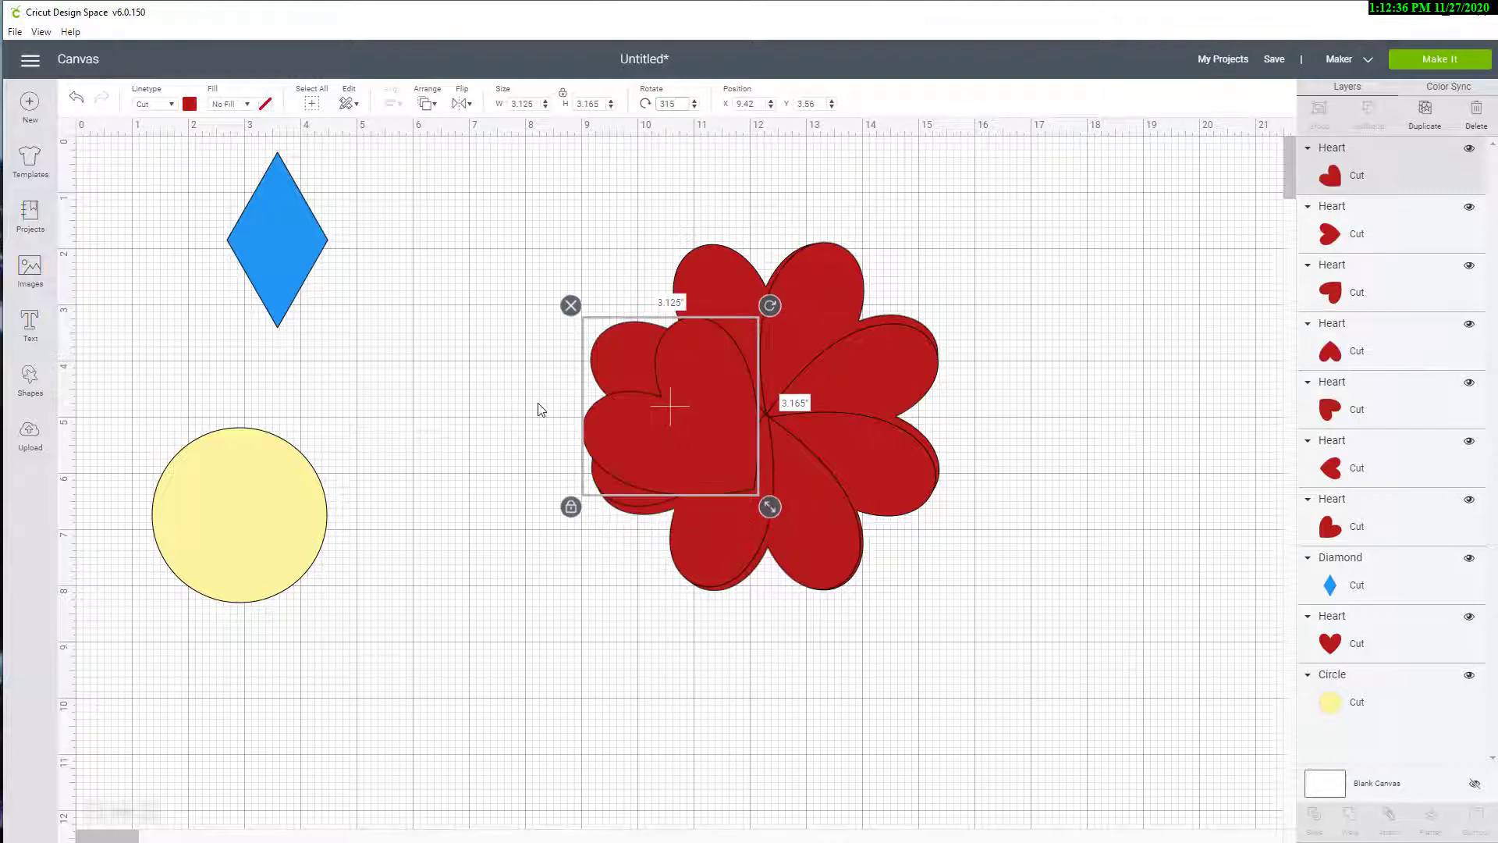
{"action": "left_click_drag", "start_coordinate": [704, 420], "coordinate": [705, 356]}
{"action": "left_click", "coordinate": [1101, 478]}
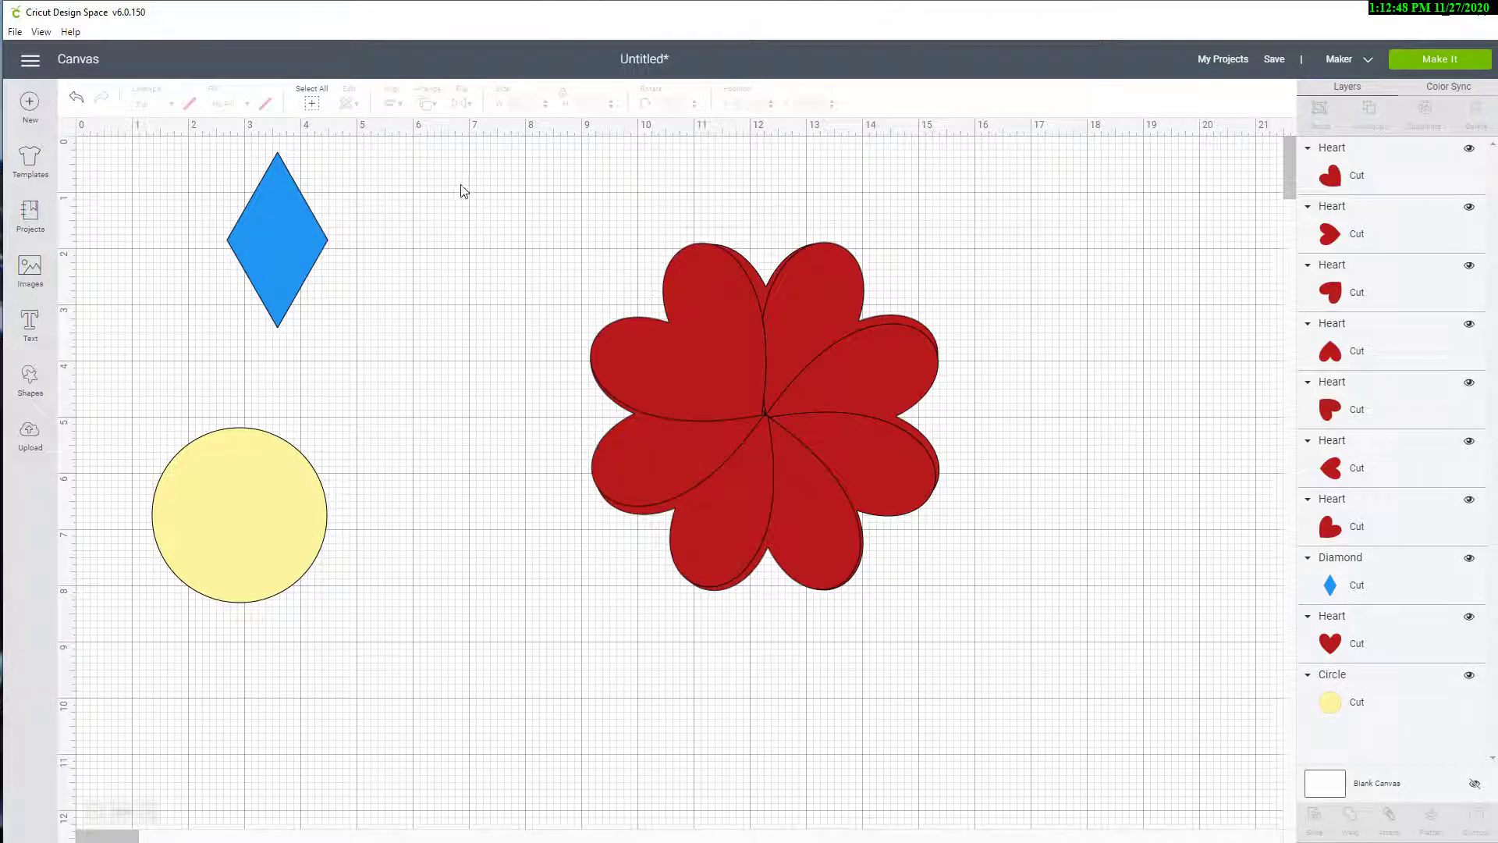
Step: Weld all the red hearts into a single flower shape and move it slightly up and to the right
{"action": "left_click_drag", "start_coordinate": [470, 185], "coordinate": [1058, 698]}
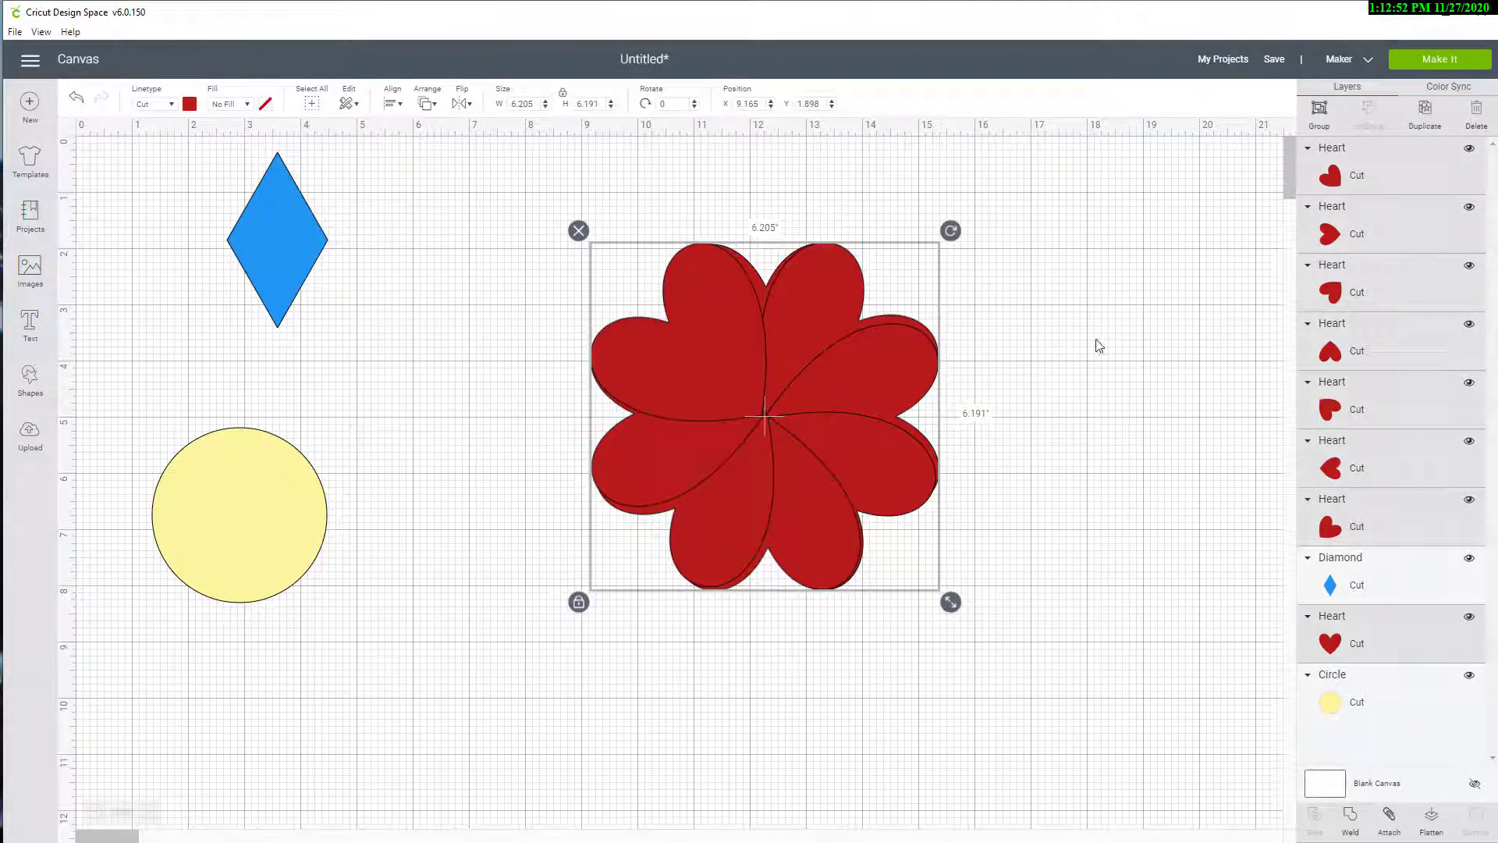
{"action": "left_click", "coordinate": [1349, 819]}
{"action": "left_click_drag", "start_coordinate": [770, 437], "coordinate": [830, 413]}
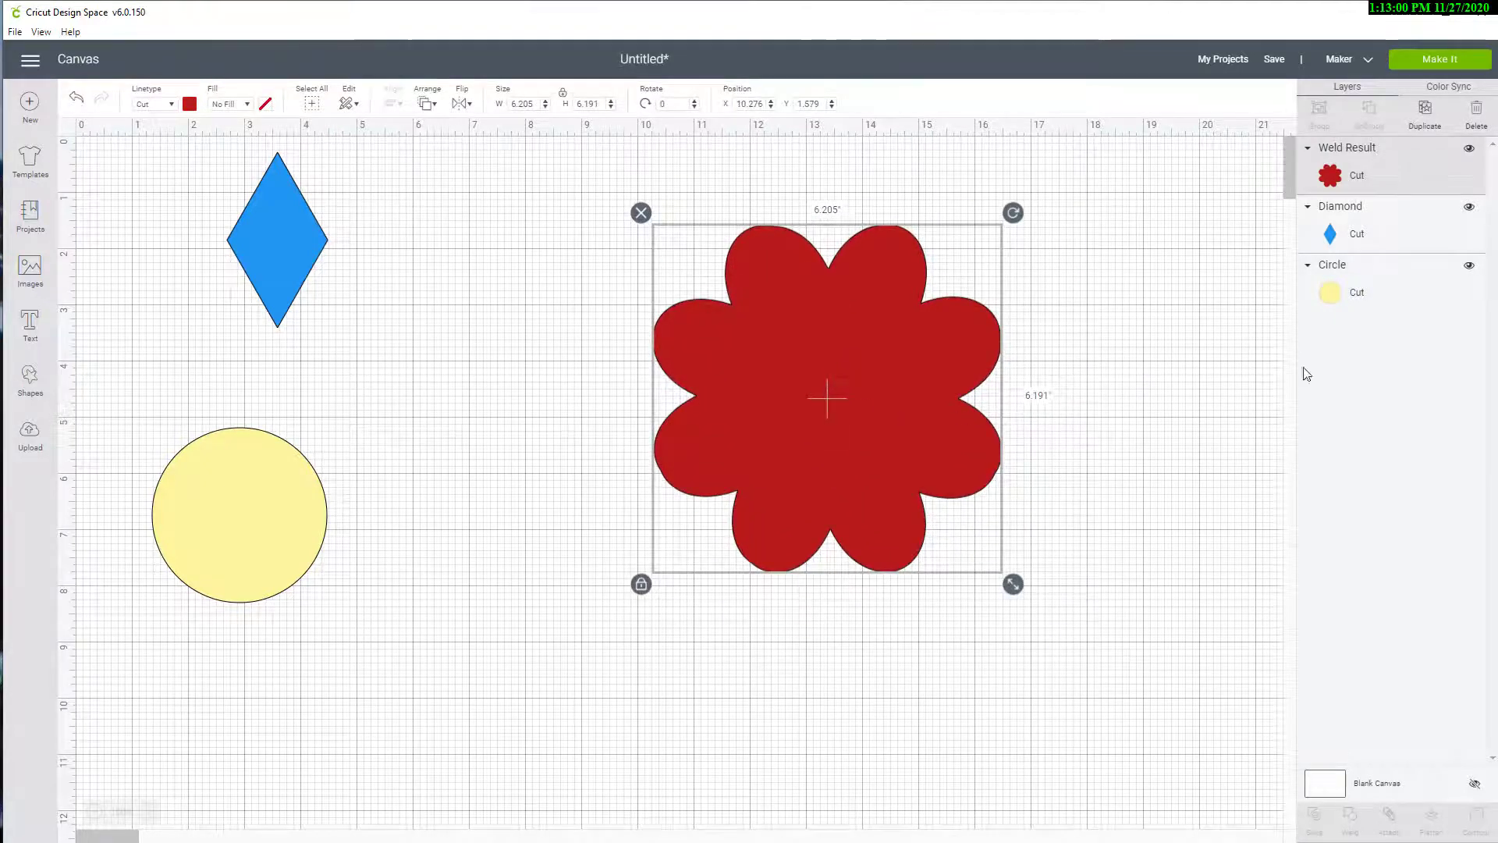
Step: Duplicate the welded flower, set the copy's width to 5.75 inches, and centre it on the larger flower
{"action": "left_click", "coordinate": [1426, 110]}
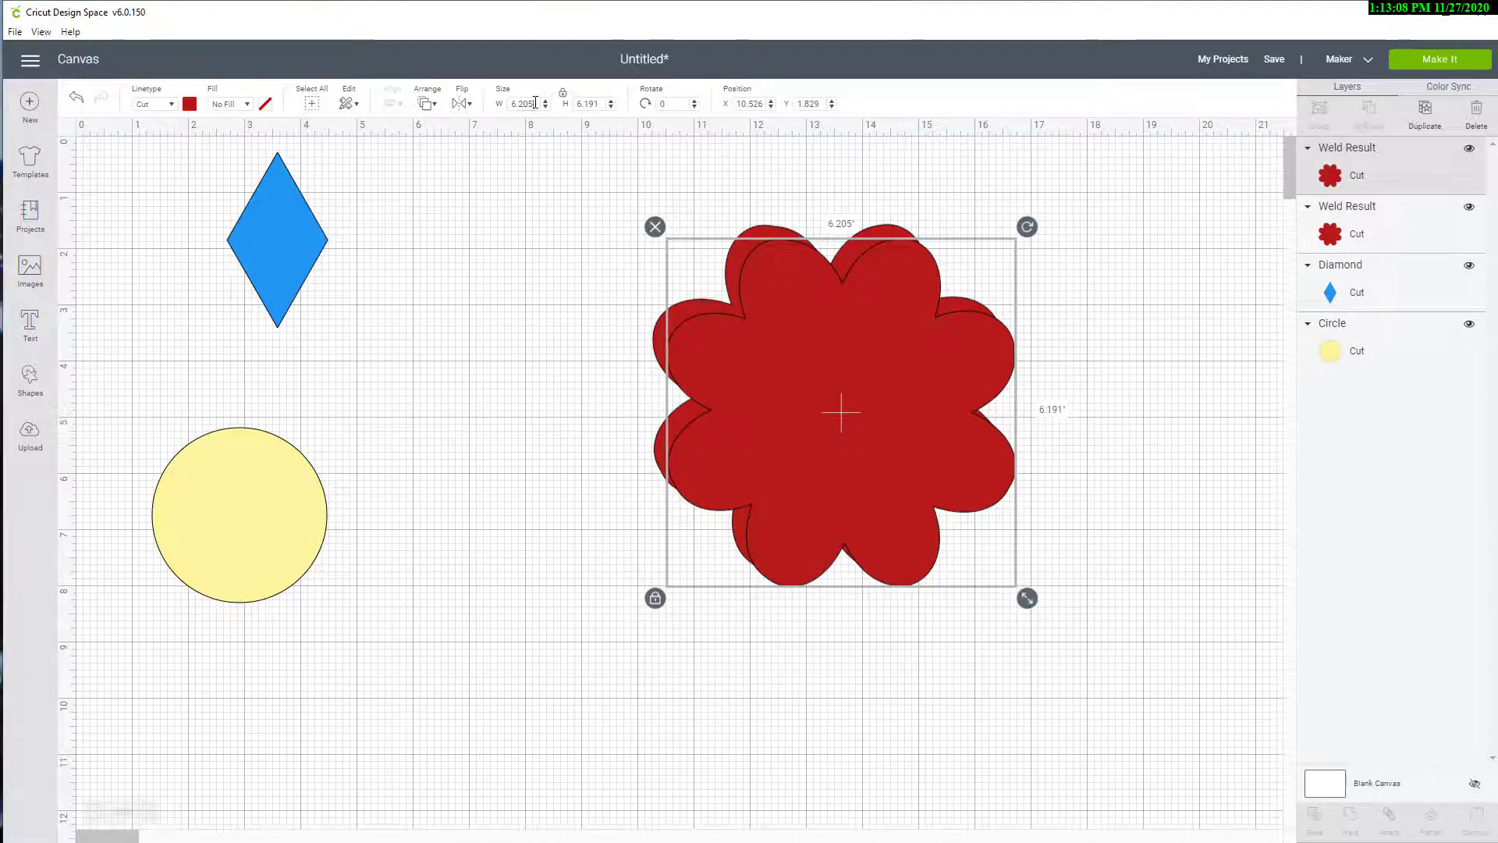
{"action": "left_click_drag", "start_coordinate": [536, 103], "coordinate": [499, 113]}
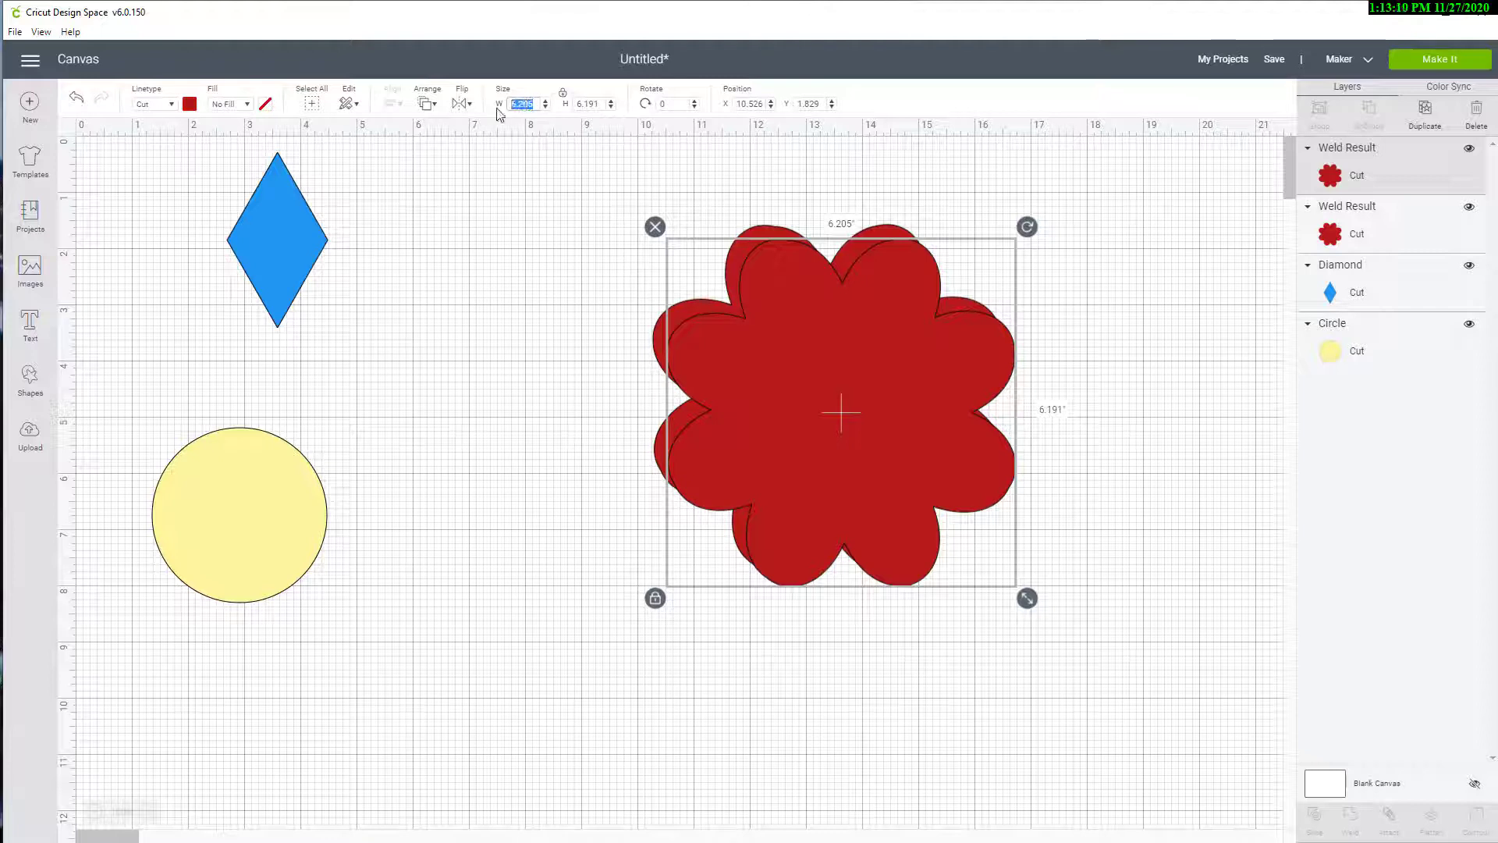
{"action": "type", "text": "5.75"}
{"action": "key", "text": "Tab"}
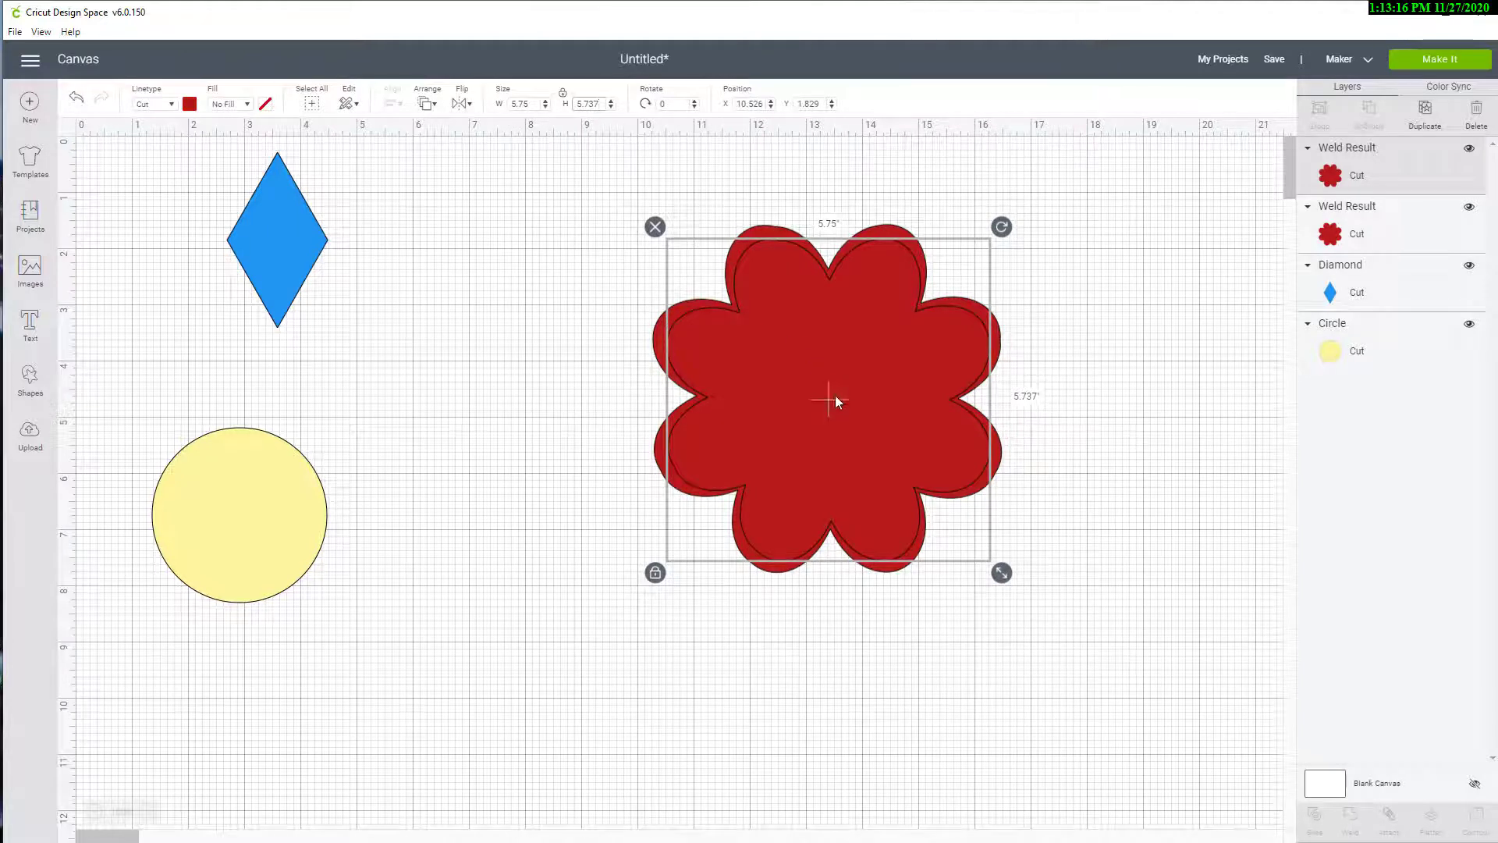
{"action": "left_click_drag", "start_coordinate": [835, 396], "coordinate": [835, 393]}
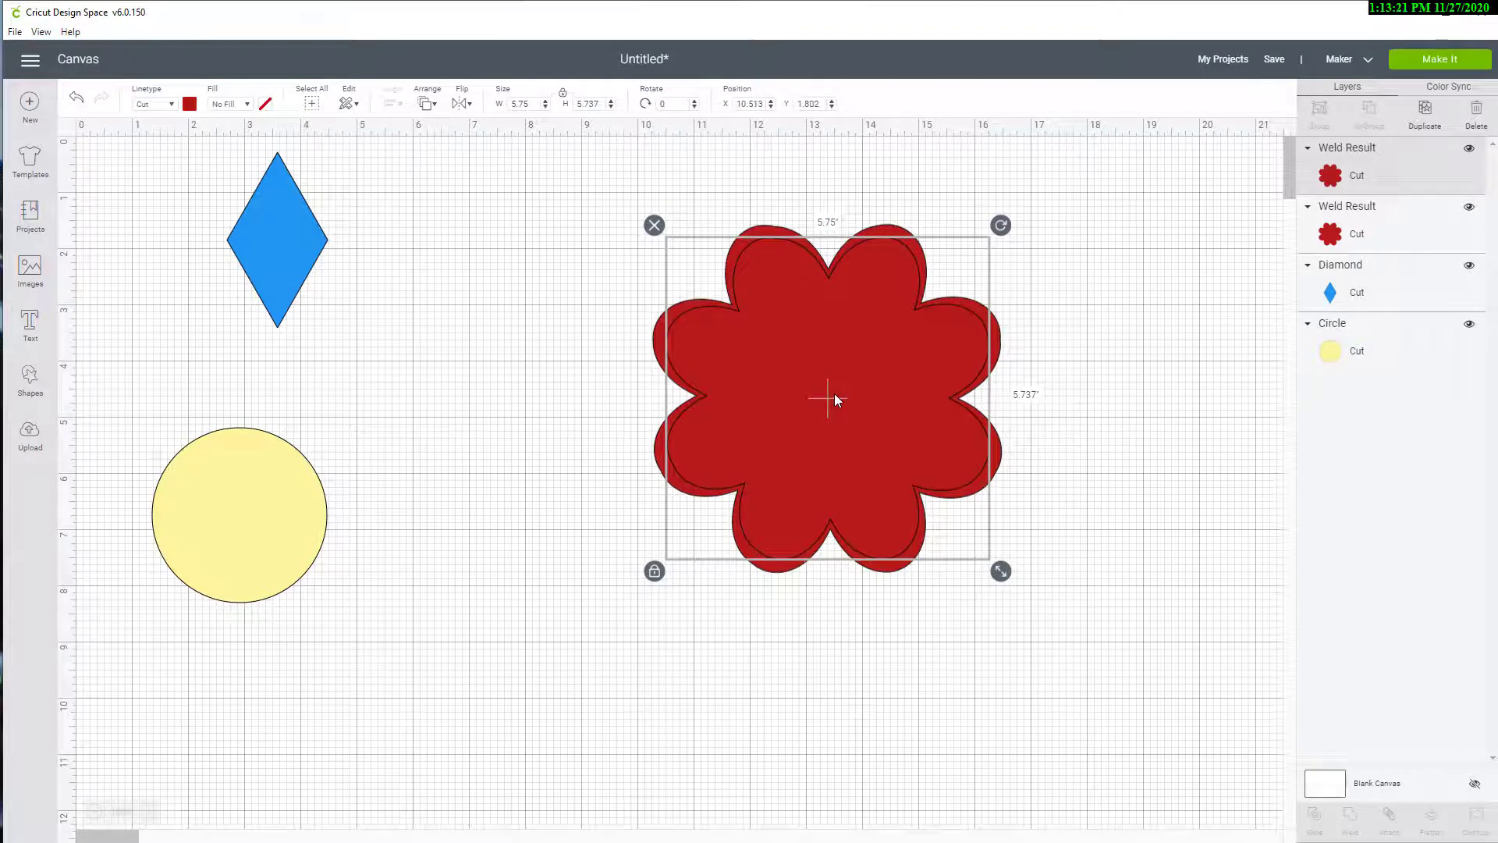
Step: Change the smaller flower's material color to the brighter red
{"action": "left_click", "coordinate": [190, 104]}
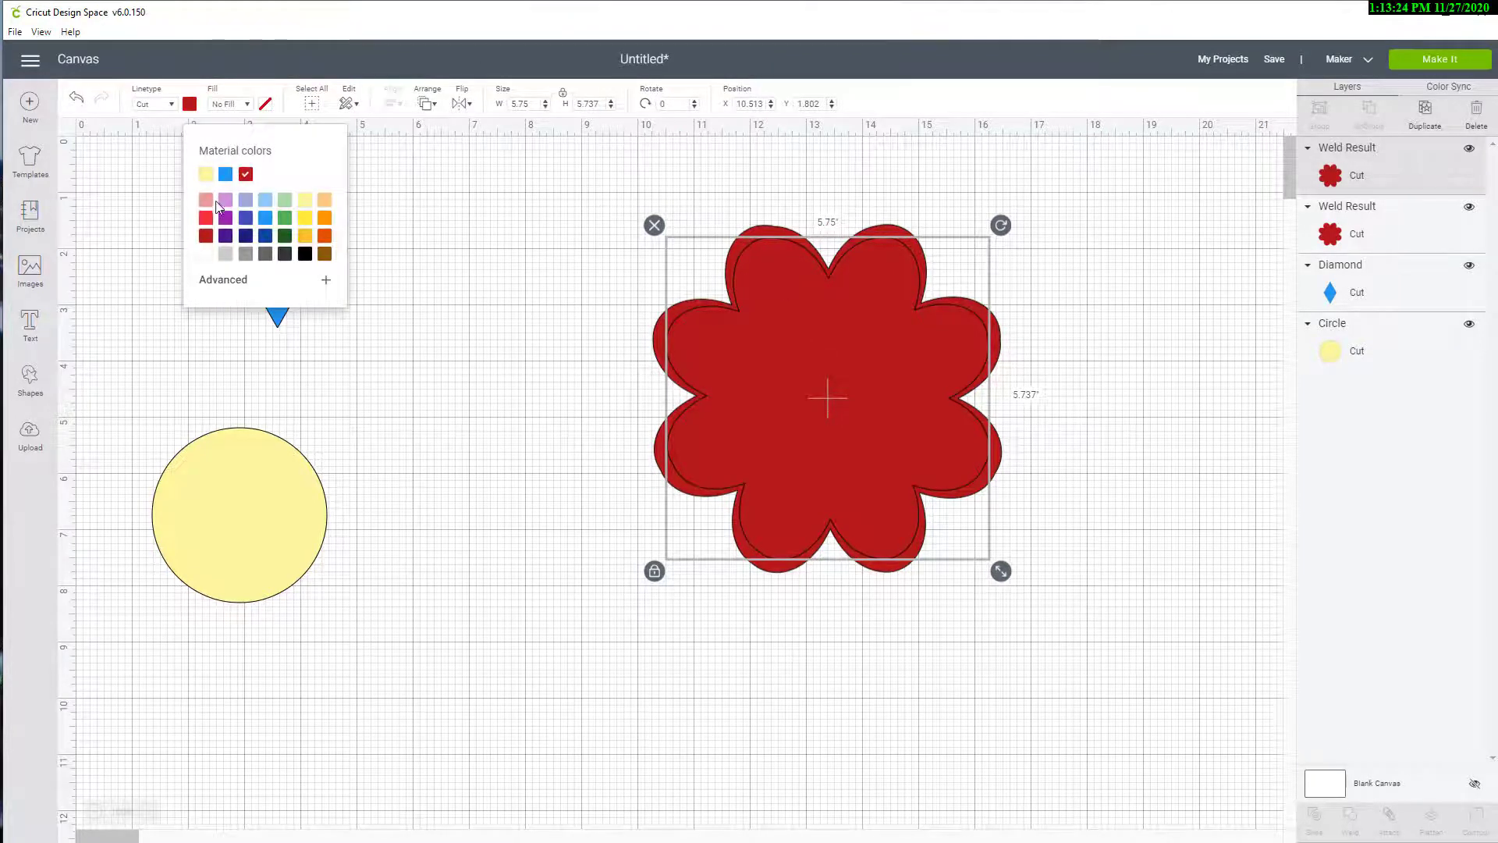
{"action": "left_click", "coordinate": [206, 220]}
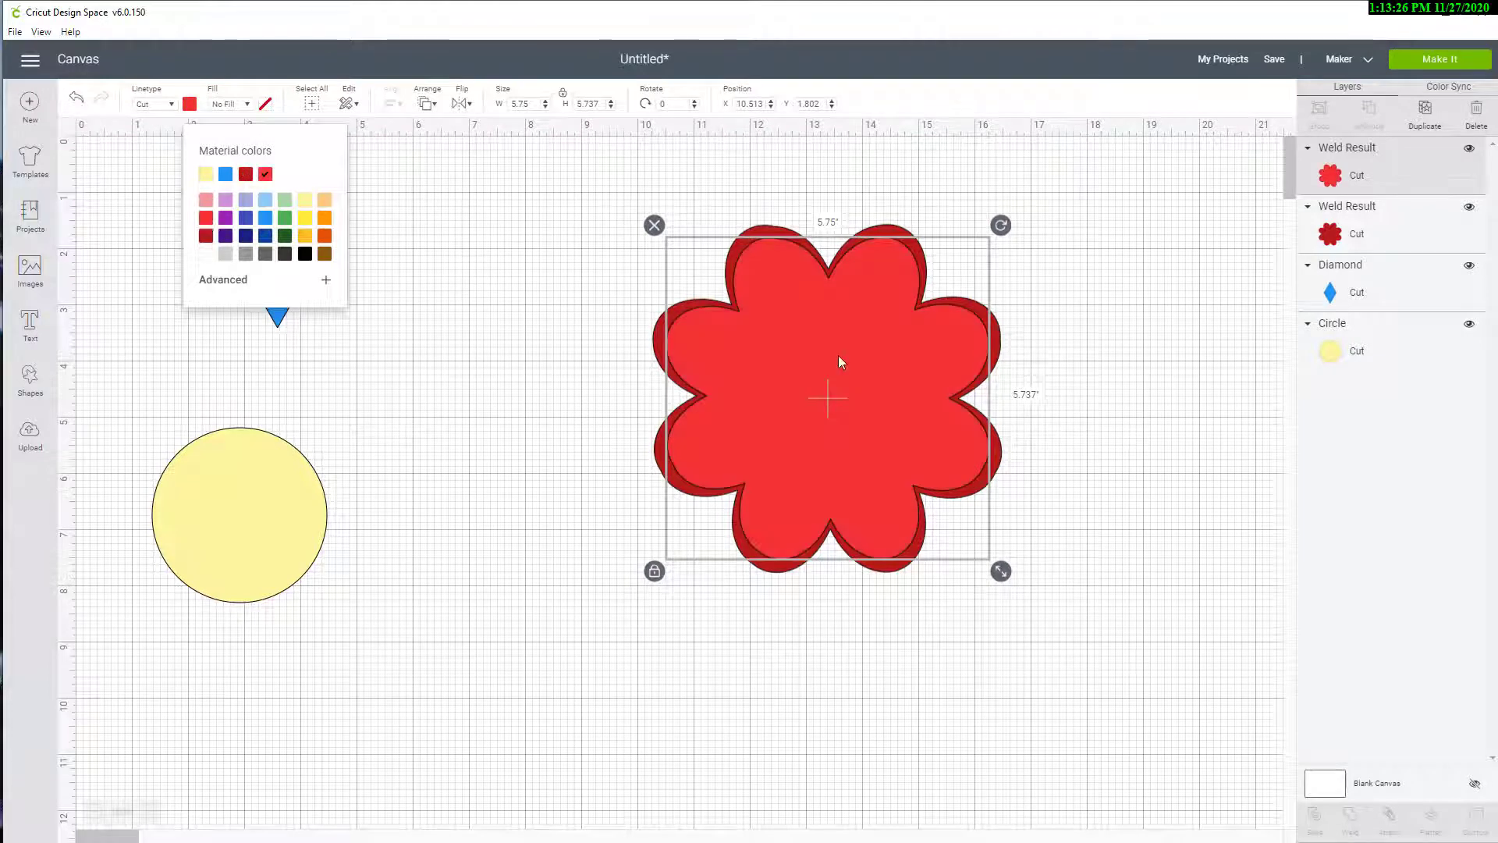
Step: Duplicate the brighter red flower, set the copy's width to 5 inches, and centre it on the larger flowers
{"action": "left_click", "coordinate": [1426, 123]}
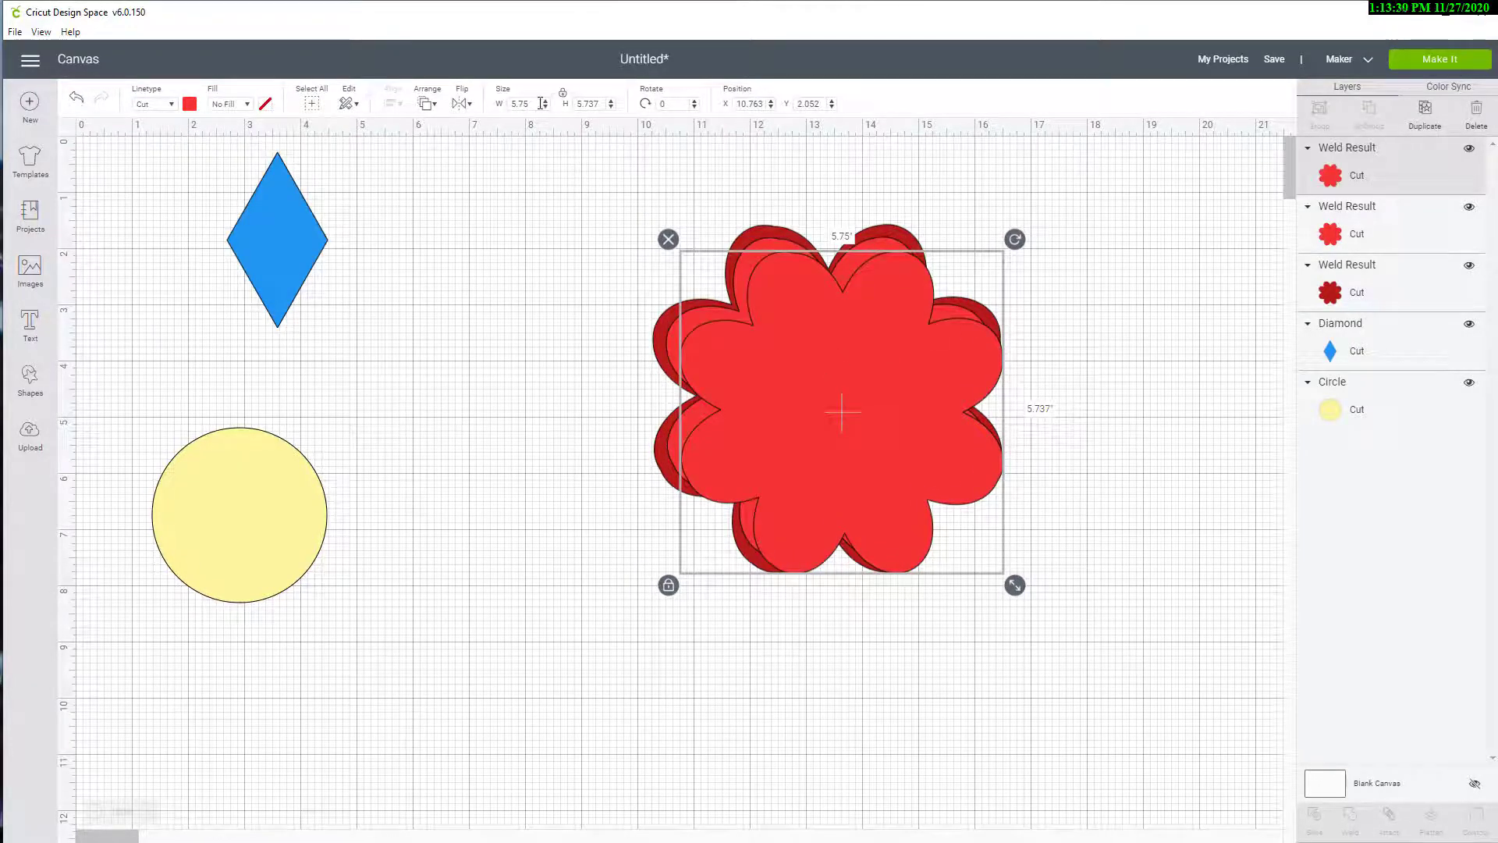
{"action": "left_click", "coordinate": [508, 103]}
{"action": "type", "text": "5"}
{"action": "key", "text": "Tab"}
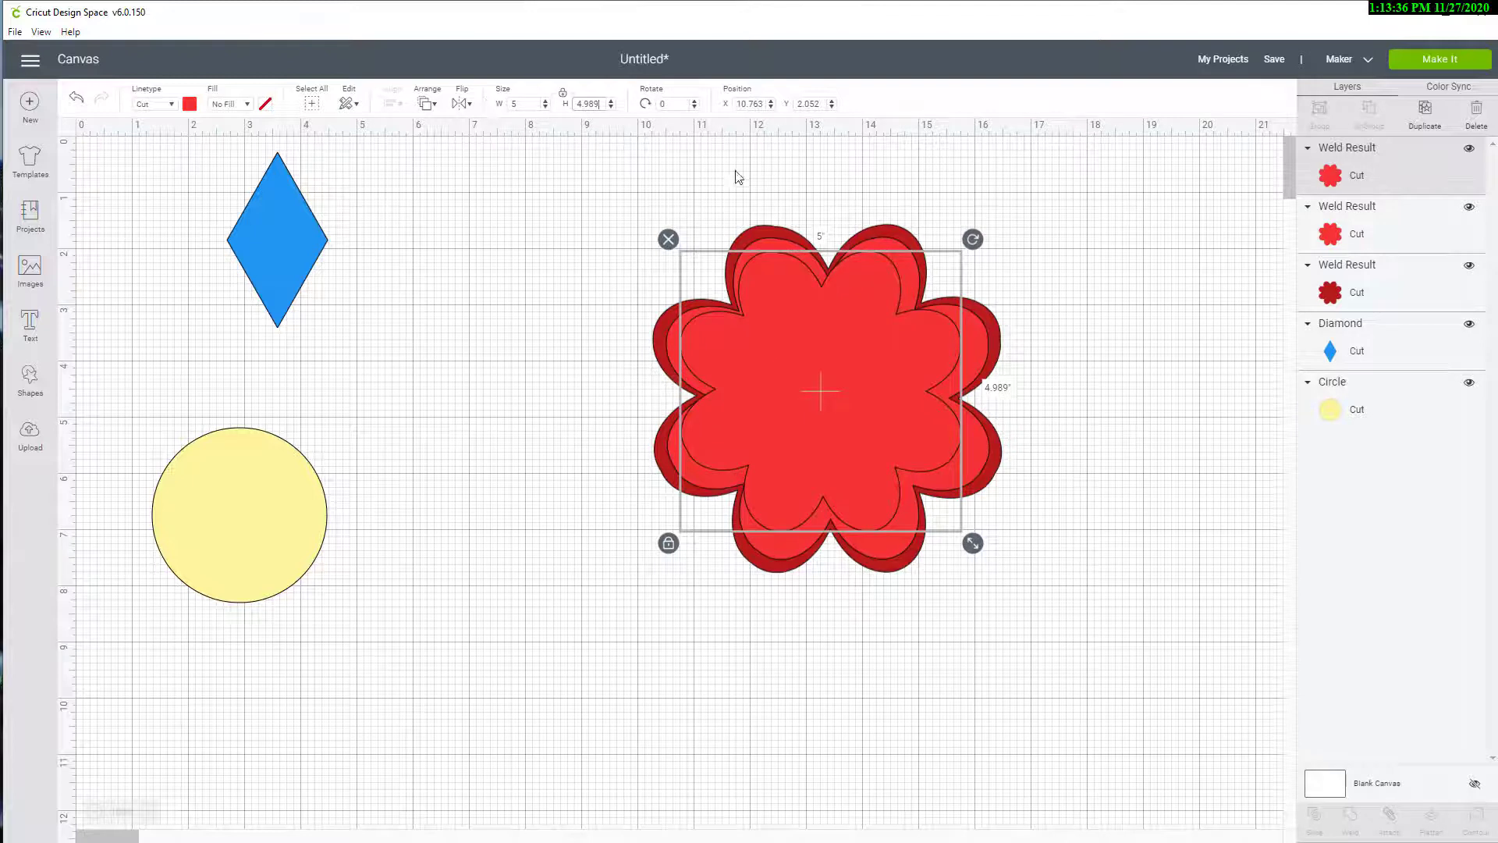
{"action": "left_click_drag", "start_coordinate": [895, 390], "coordinate": [904, 399]}
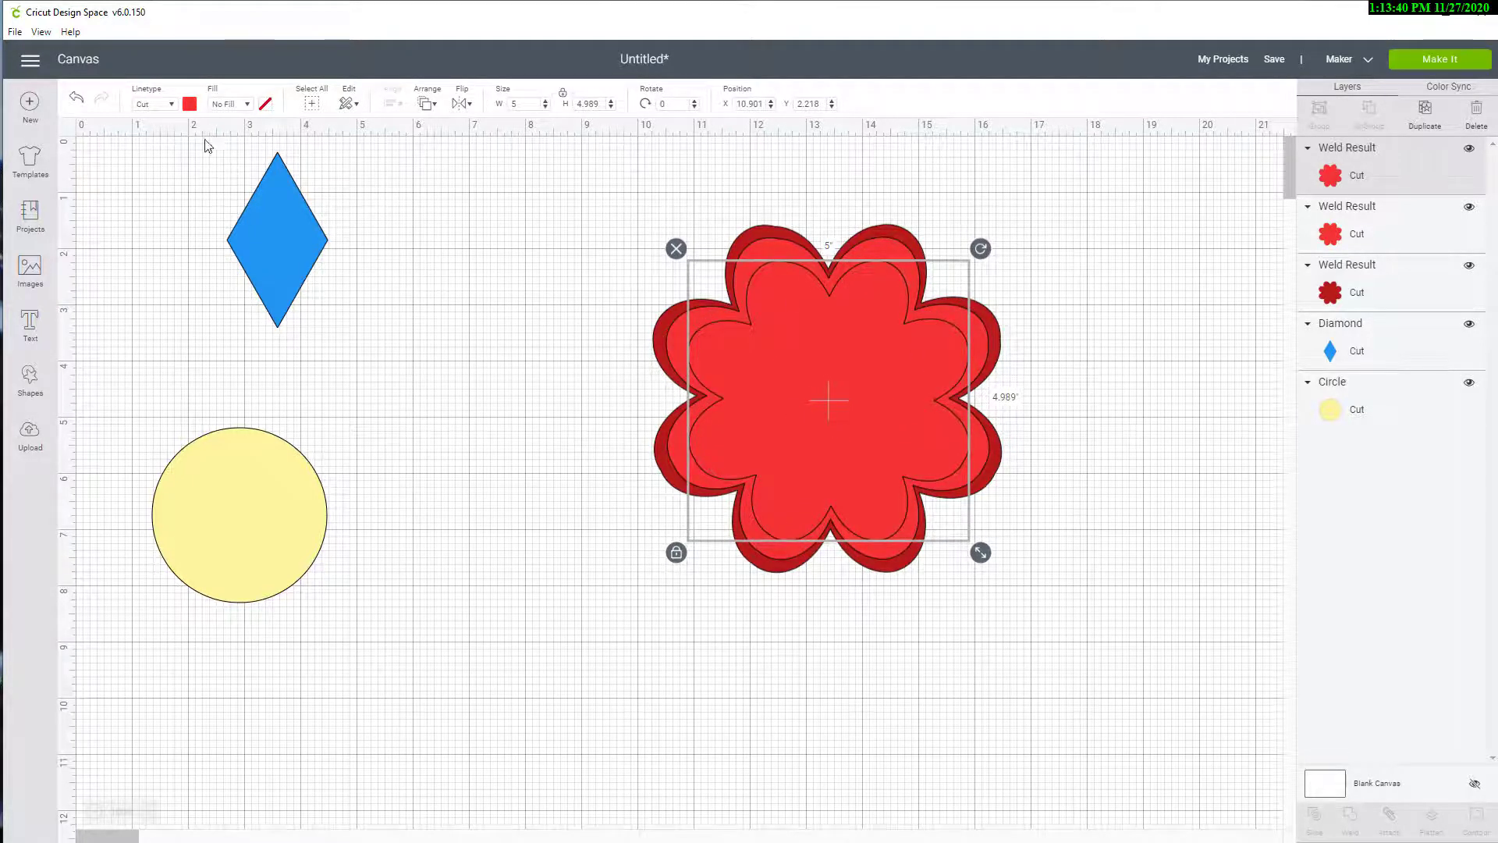
Step: Change the smallest flower's material color to light pink
{"action": "left_click", "coordinate": [189, 105]}
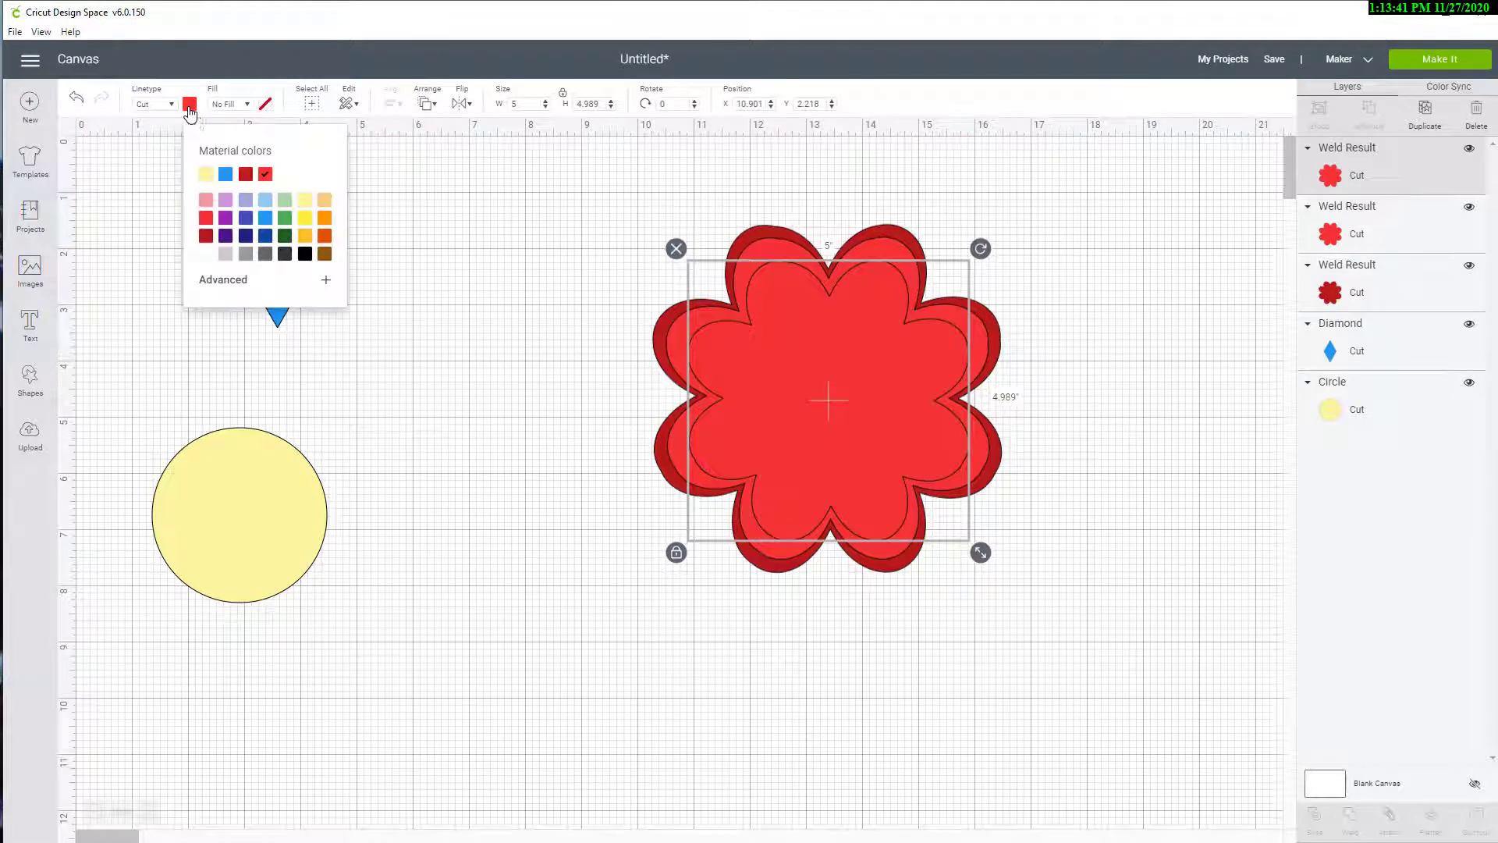
{"action": "left_click", "coordinate": [206, 202]}
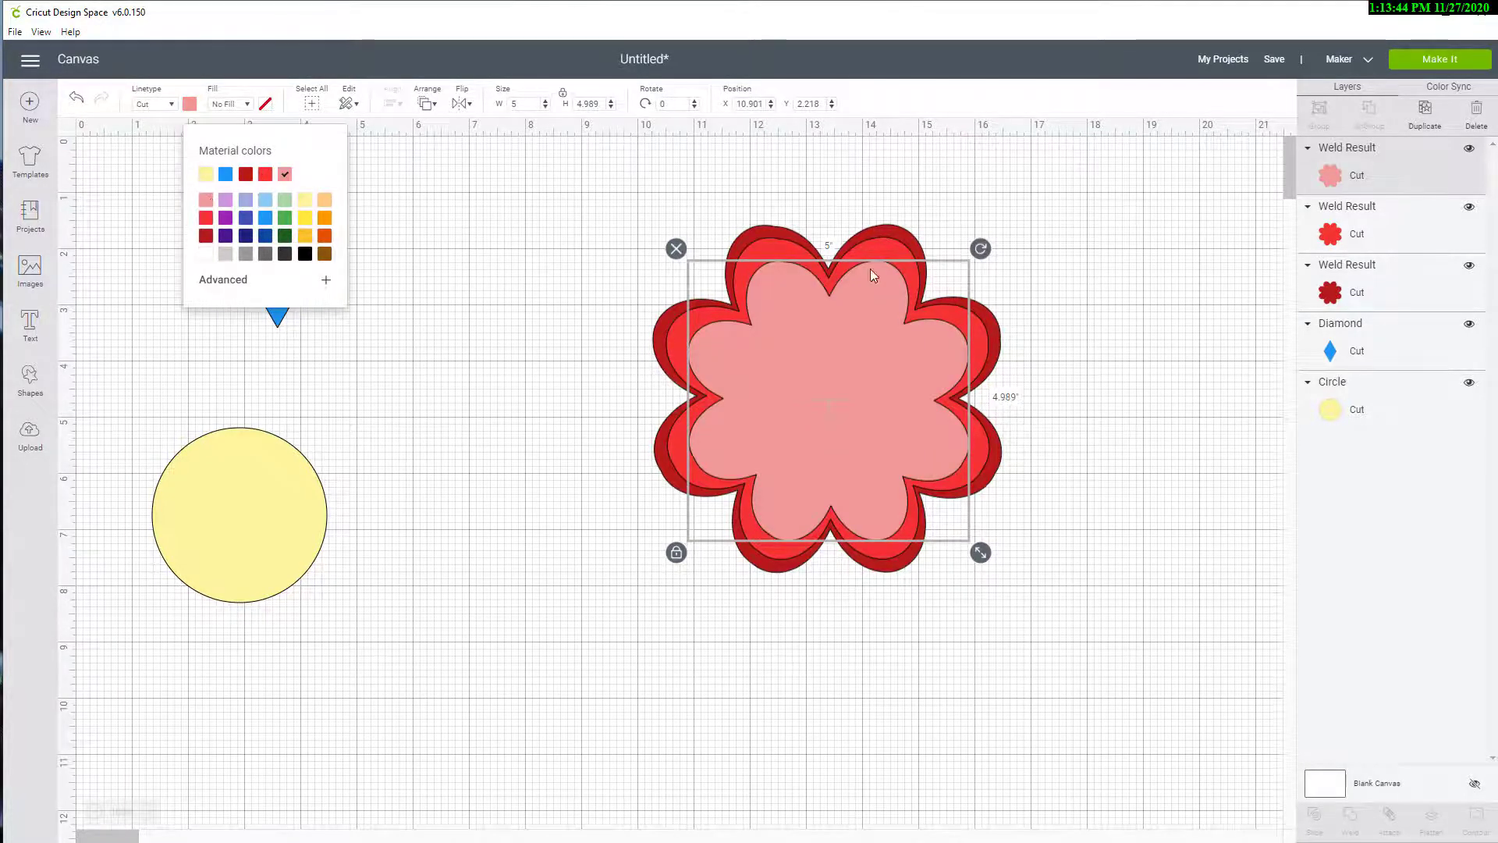
{"action": "left_click", "coordinate": [525, 209]}
Step: Align the three stacked flowers with one another by centring them horizontally and vertically
{"action": "left_click_drag", "start_coordinate": [589, 162], "coordinate": [1094, 655]}
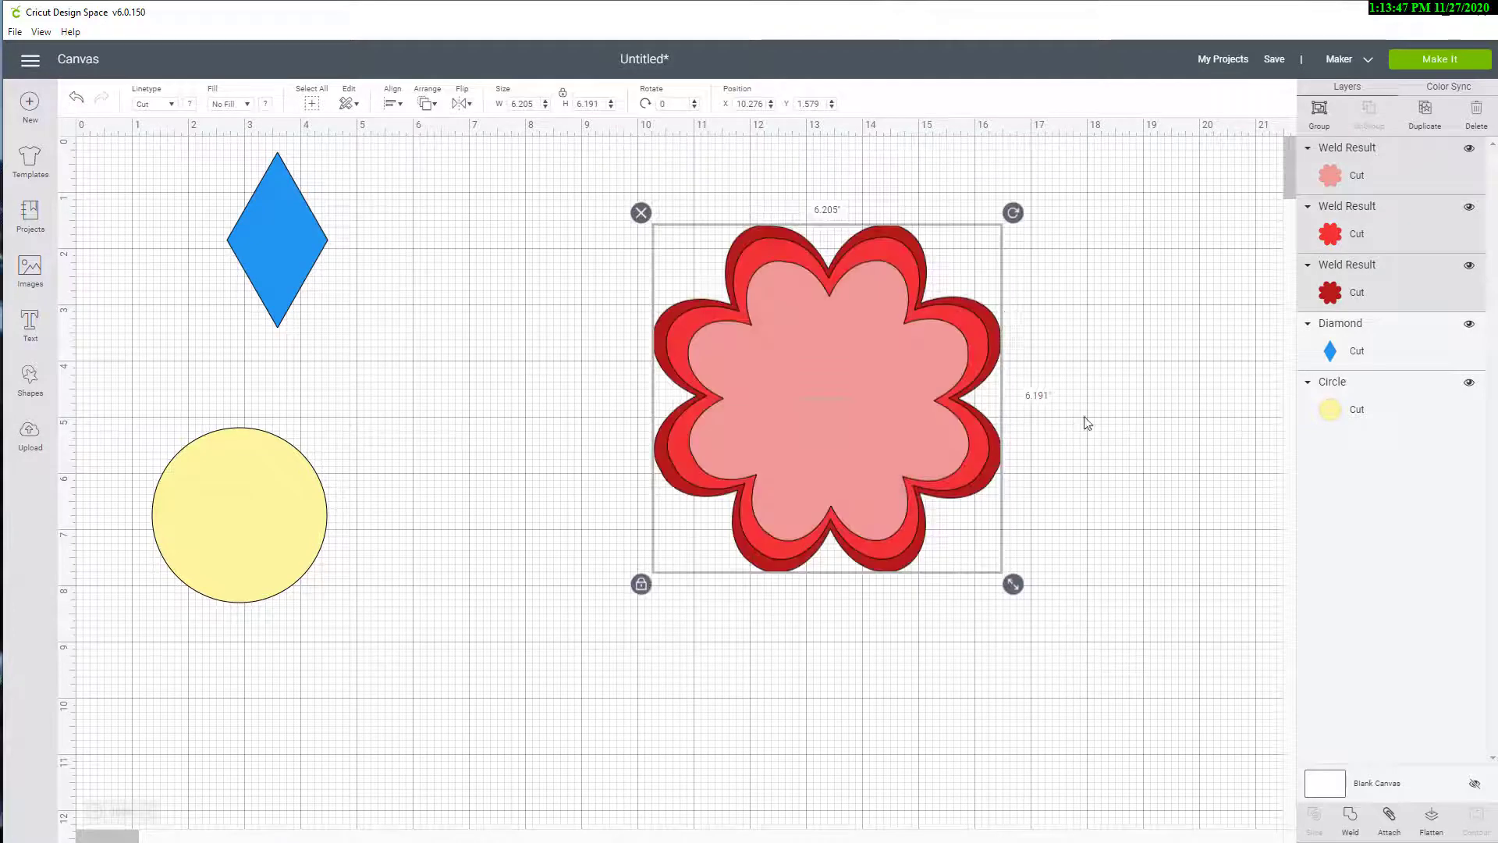
{"action": "left_click", "coordinate": [394, 105]}
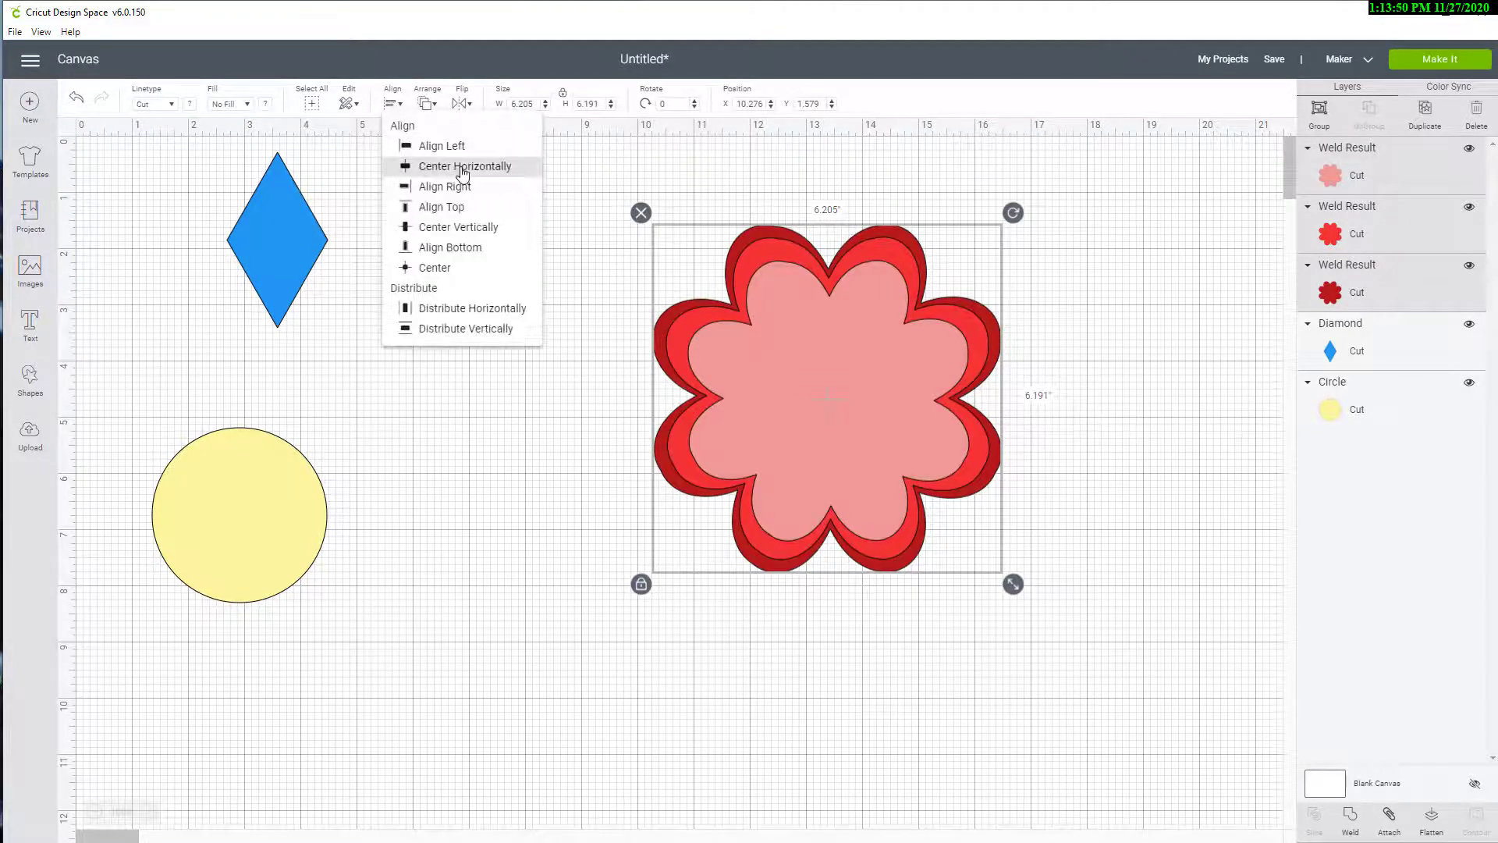
{"action": "left_click", "coordinate": [392, 103]}
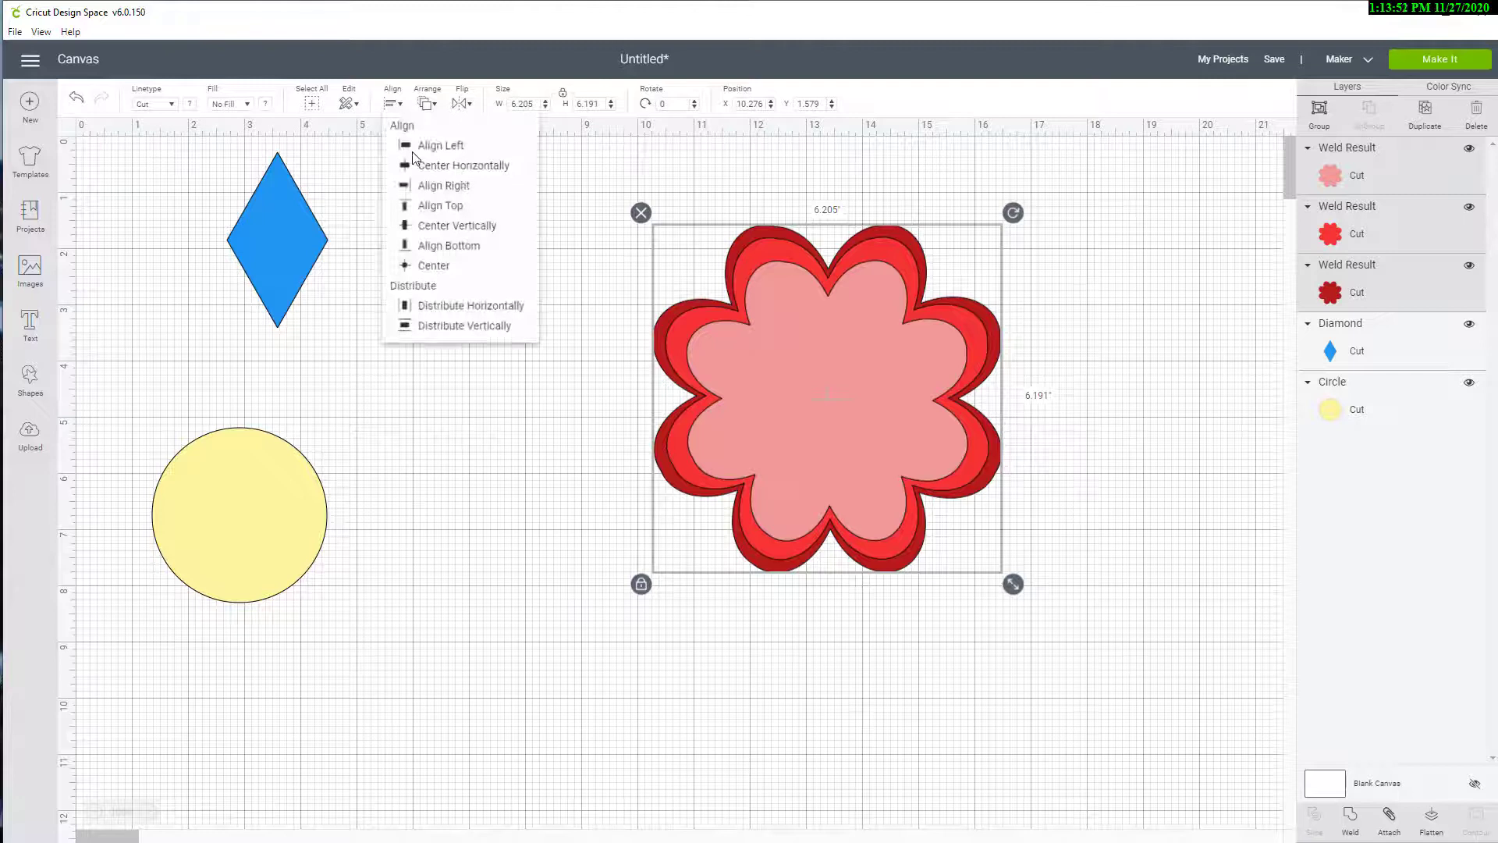
{"action": "left_click", "coordinate": [458, 234]}
{"action": "left_click", "coordinate": [1099, 448]}
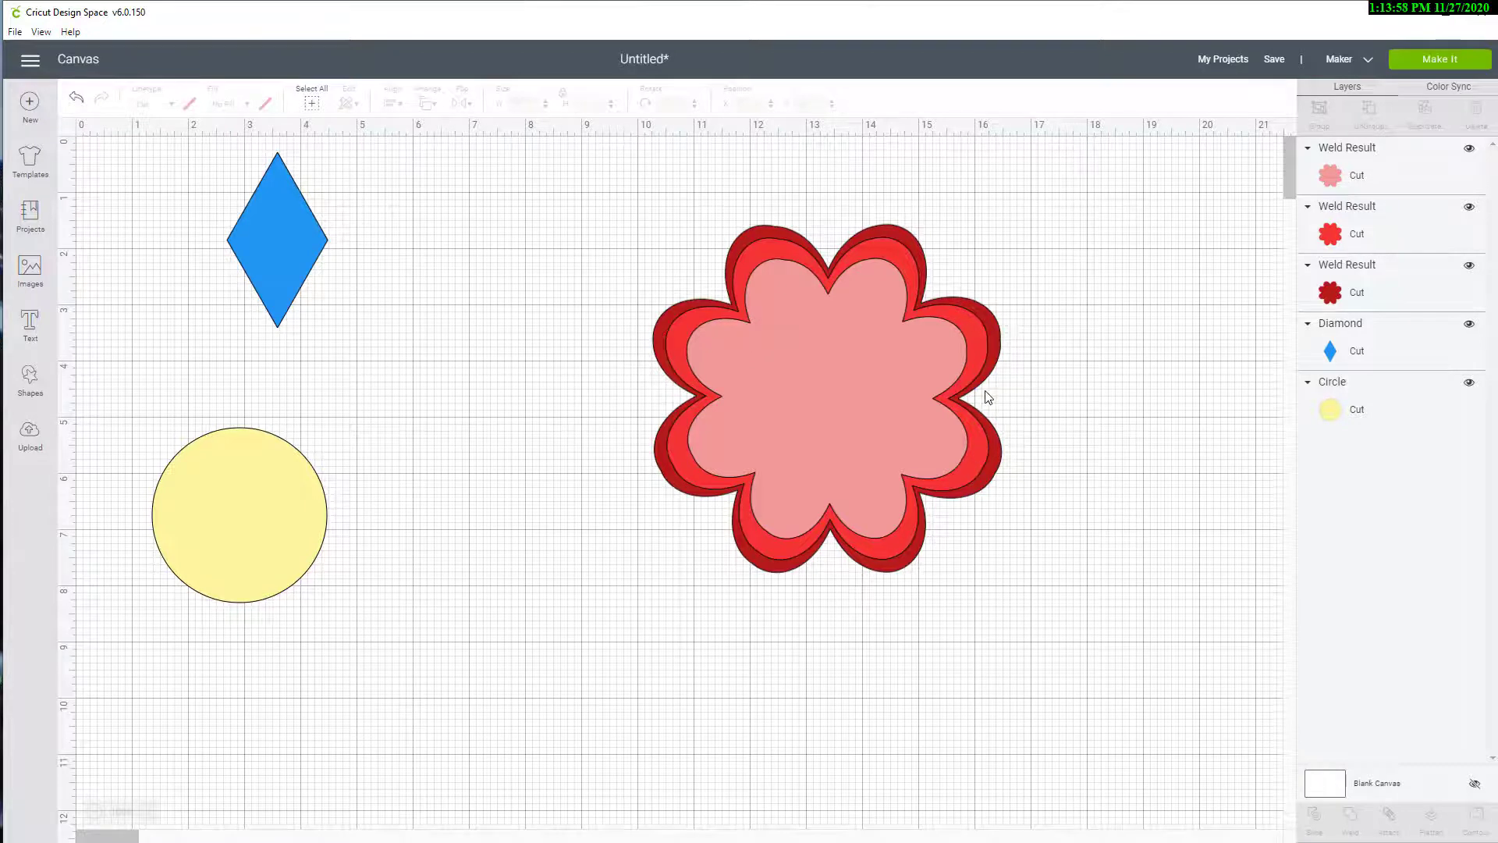
Step: Send the yellow circle to the front and place it at the centre of the layered flower
{"action": "left_click", "coordinate": [257, 501]}
{"action": "left_click_drag", "start_coordinate": [259, 508], "coordinate": [650, 447]}
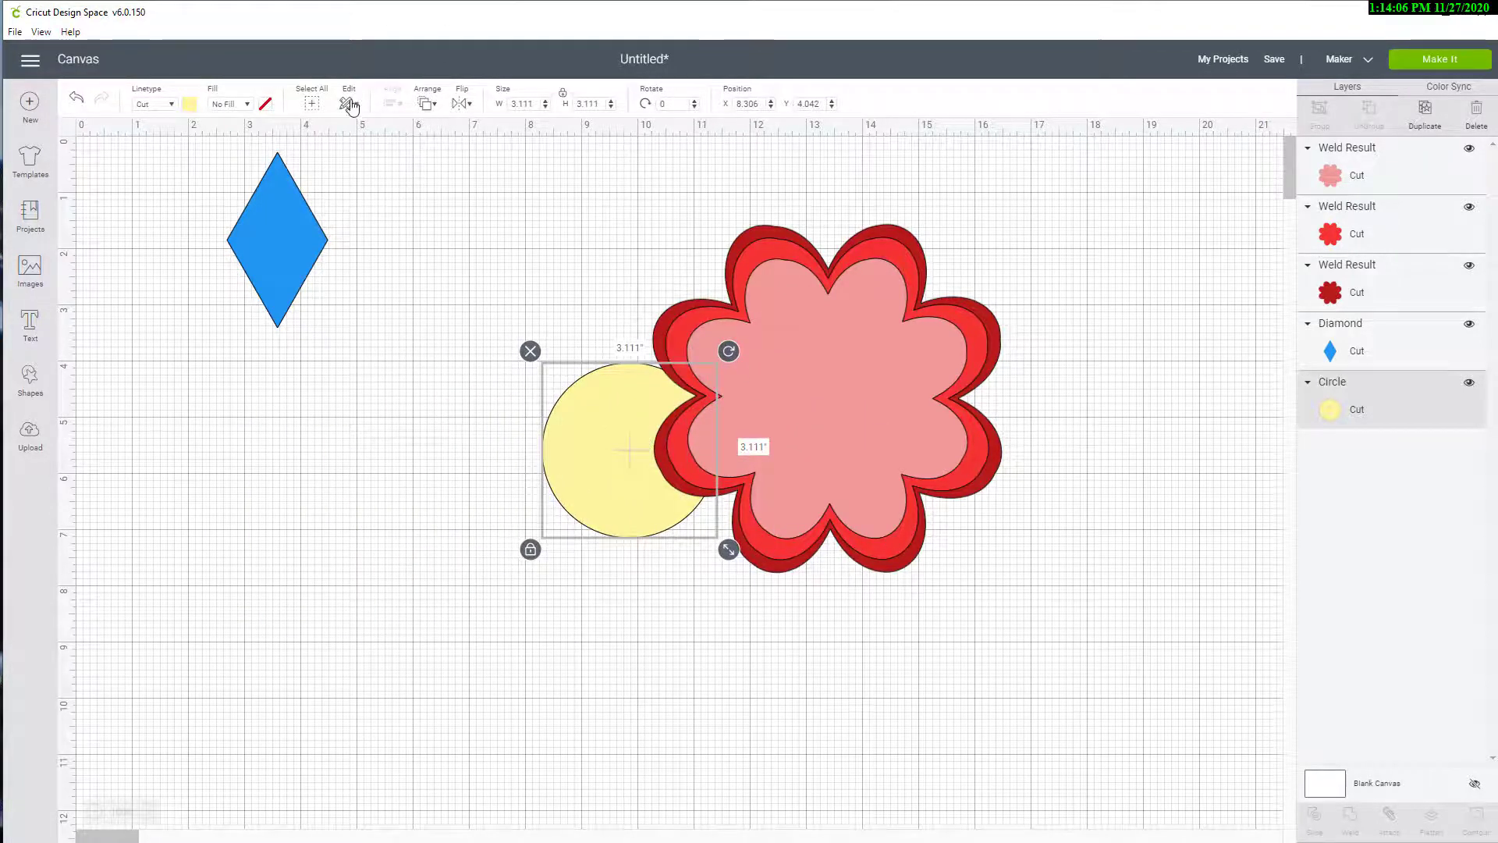
{"action": "left_click", "coordinate": [429, 109]}
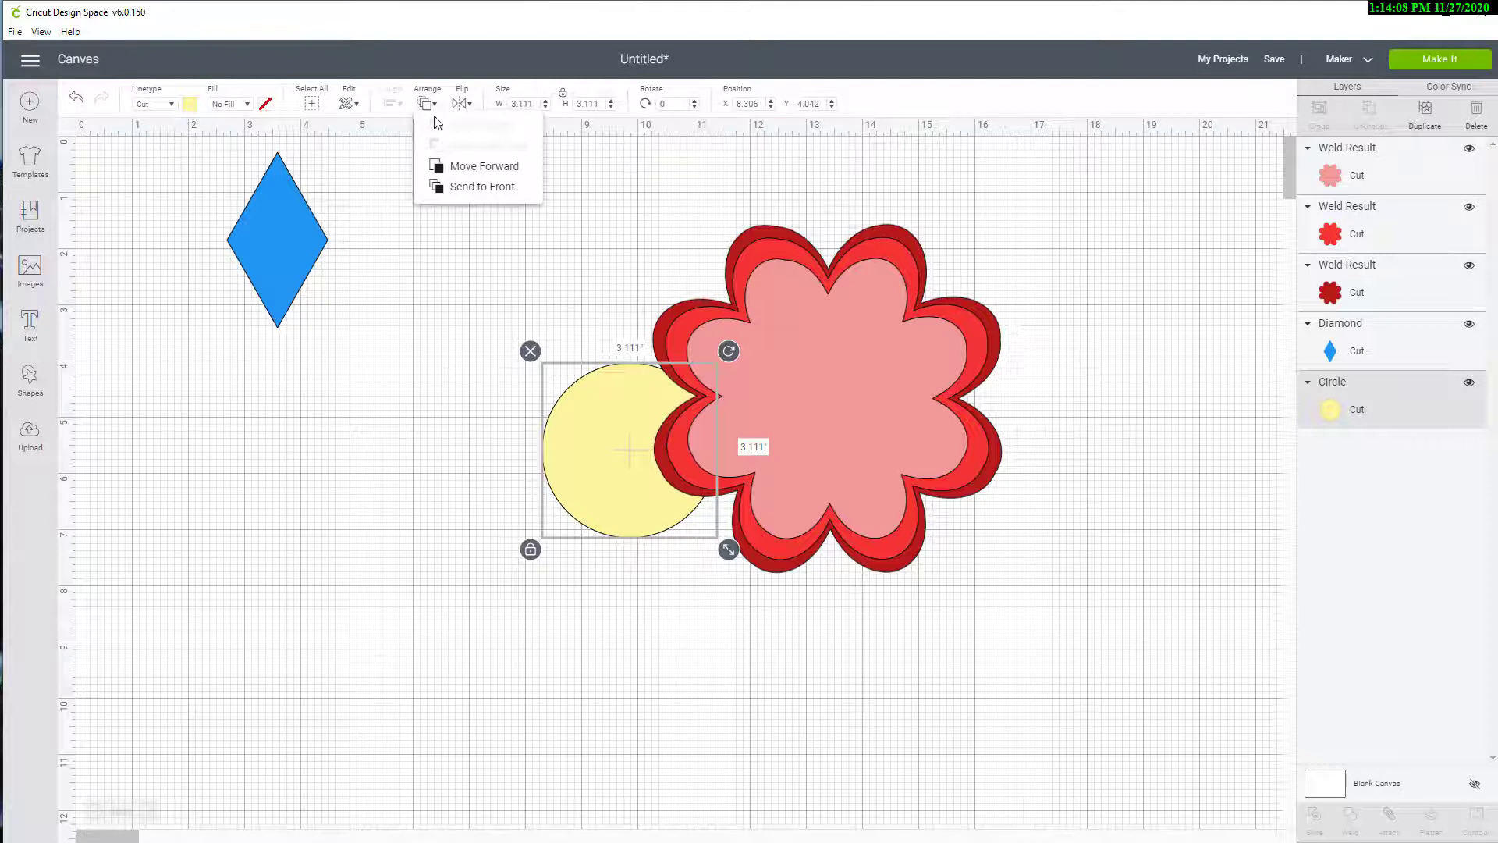
{"action": "left_click", "coordinate": [499, 185]}
{"action": "left_click_drag", "start_coordinate": [591, 480], "coordinate": [792, 439]}
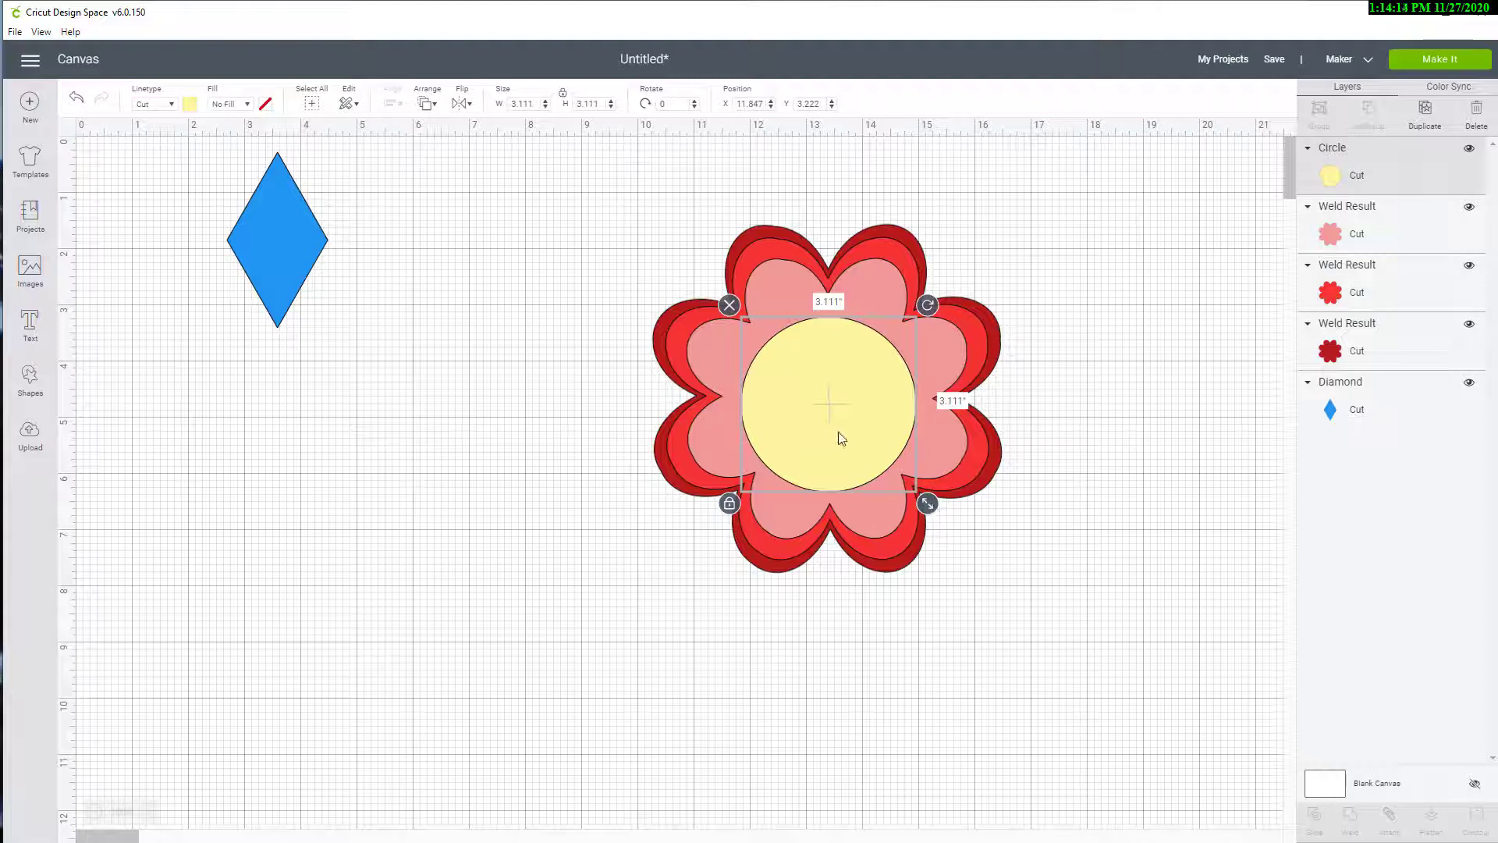
{"action": "left_click_drag", "start_coordinate": [840, 438], "coordinate": [835, 423]}
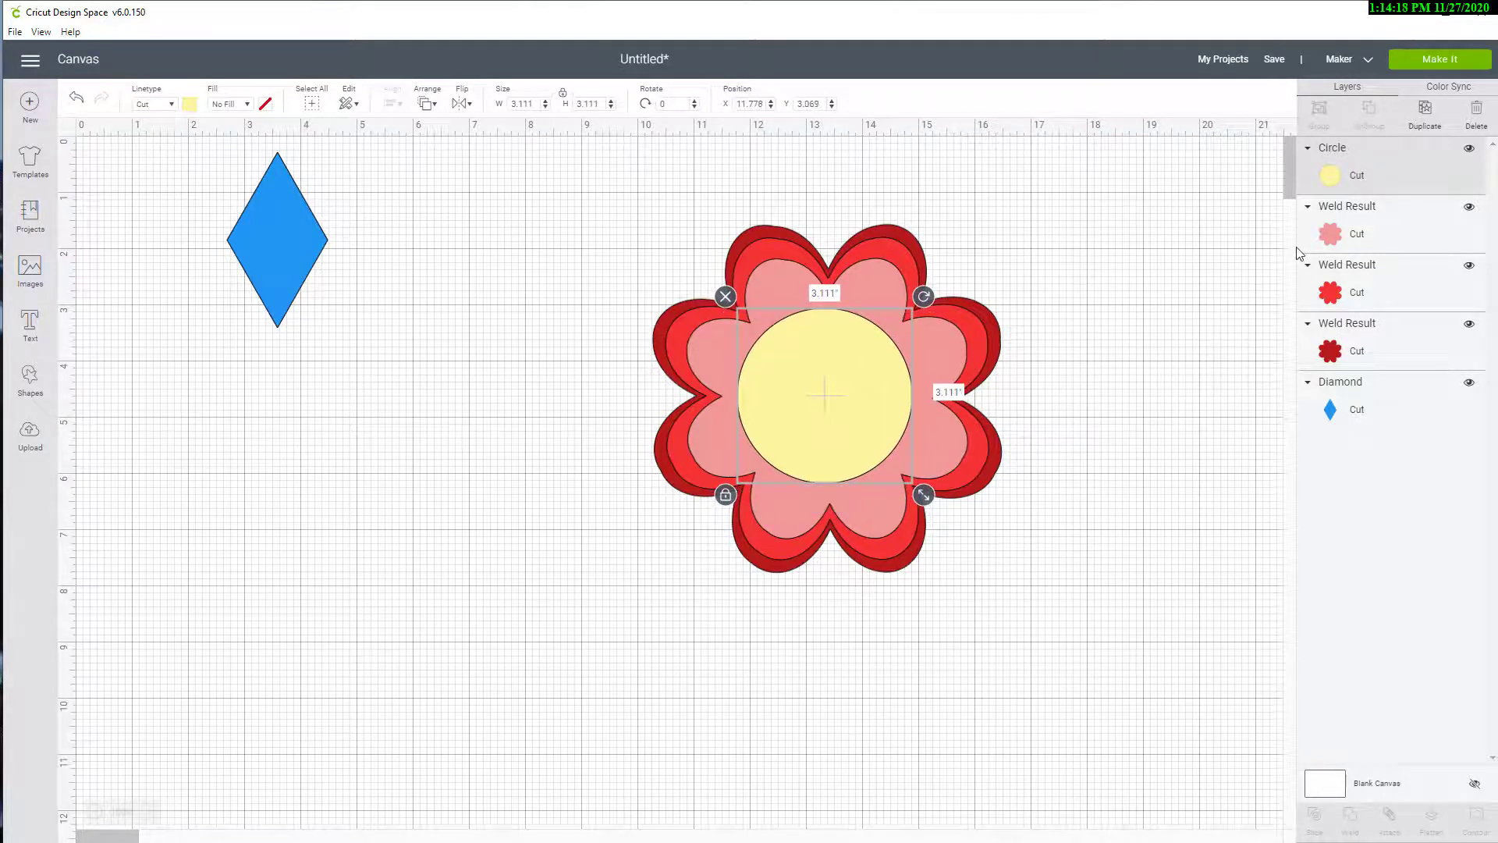
Step: Duplicate the yellow circle, set the copy's width to 2 inches, and centre it inside the larger circle
{"action": "left_click", "coordinate": [1424, 110]}
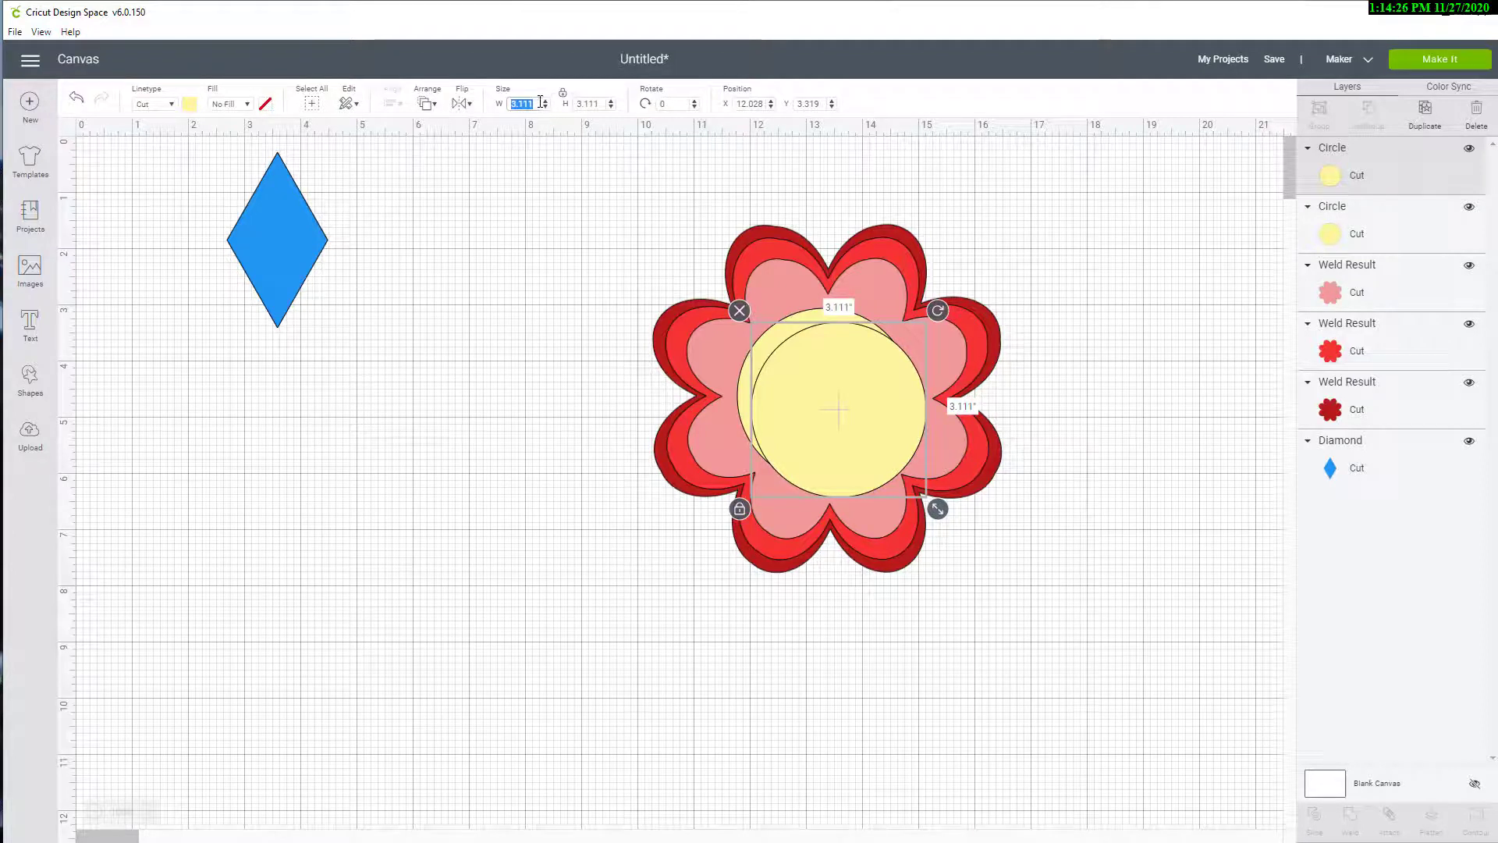
{"action": "type", "text": "2"}
{"action": "key", "text": "Tab"}
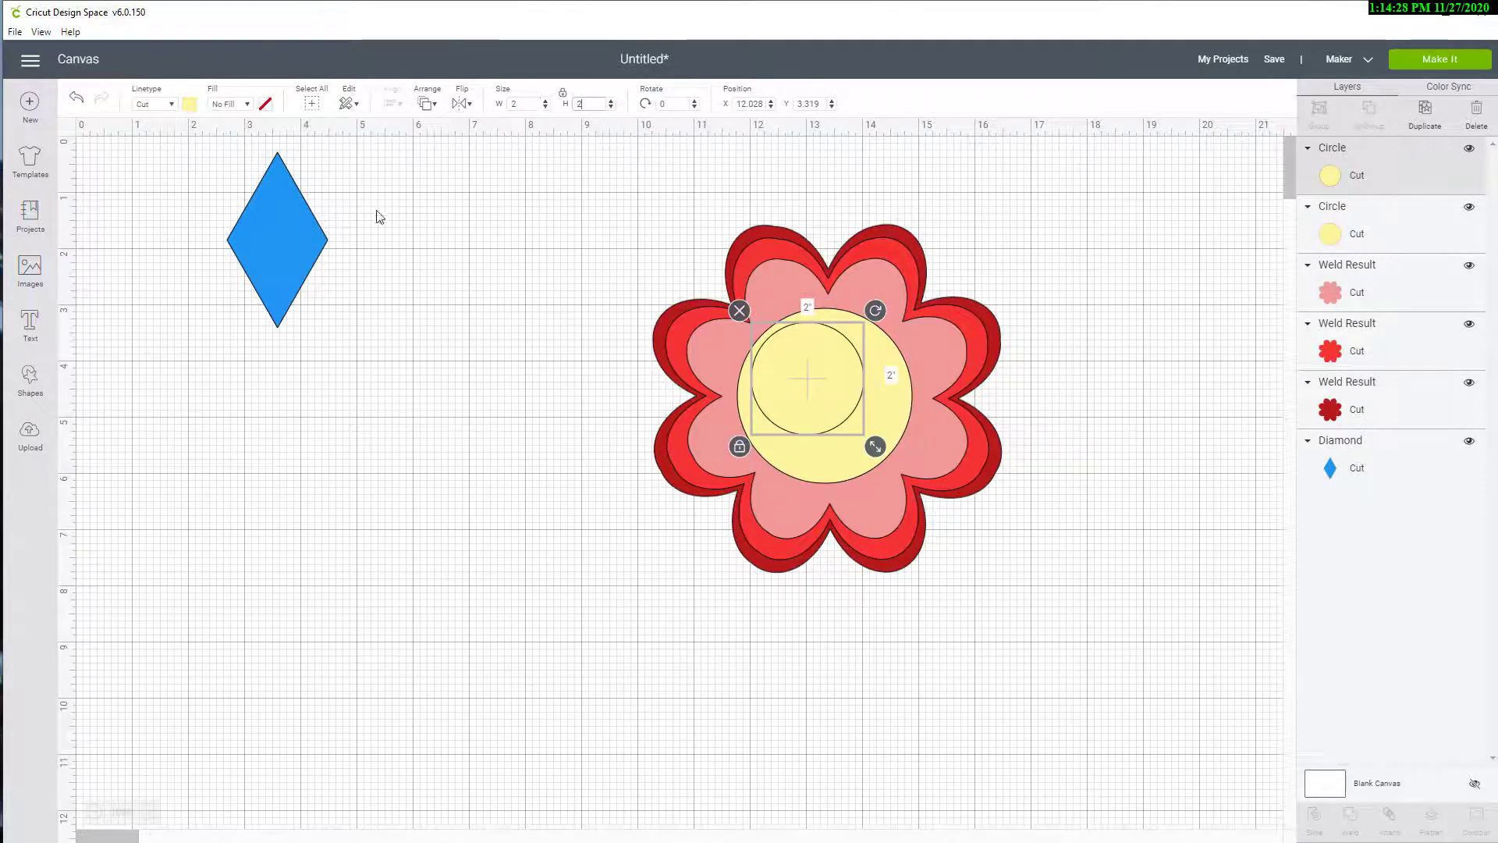
{"action": "left_click_drag", "start_coordinate": [809, 388], "coordinate": [828, 403]}
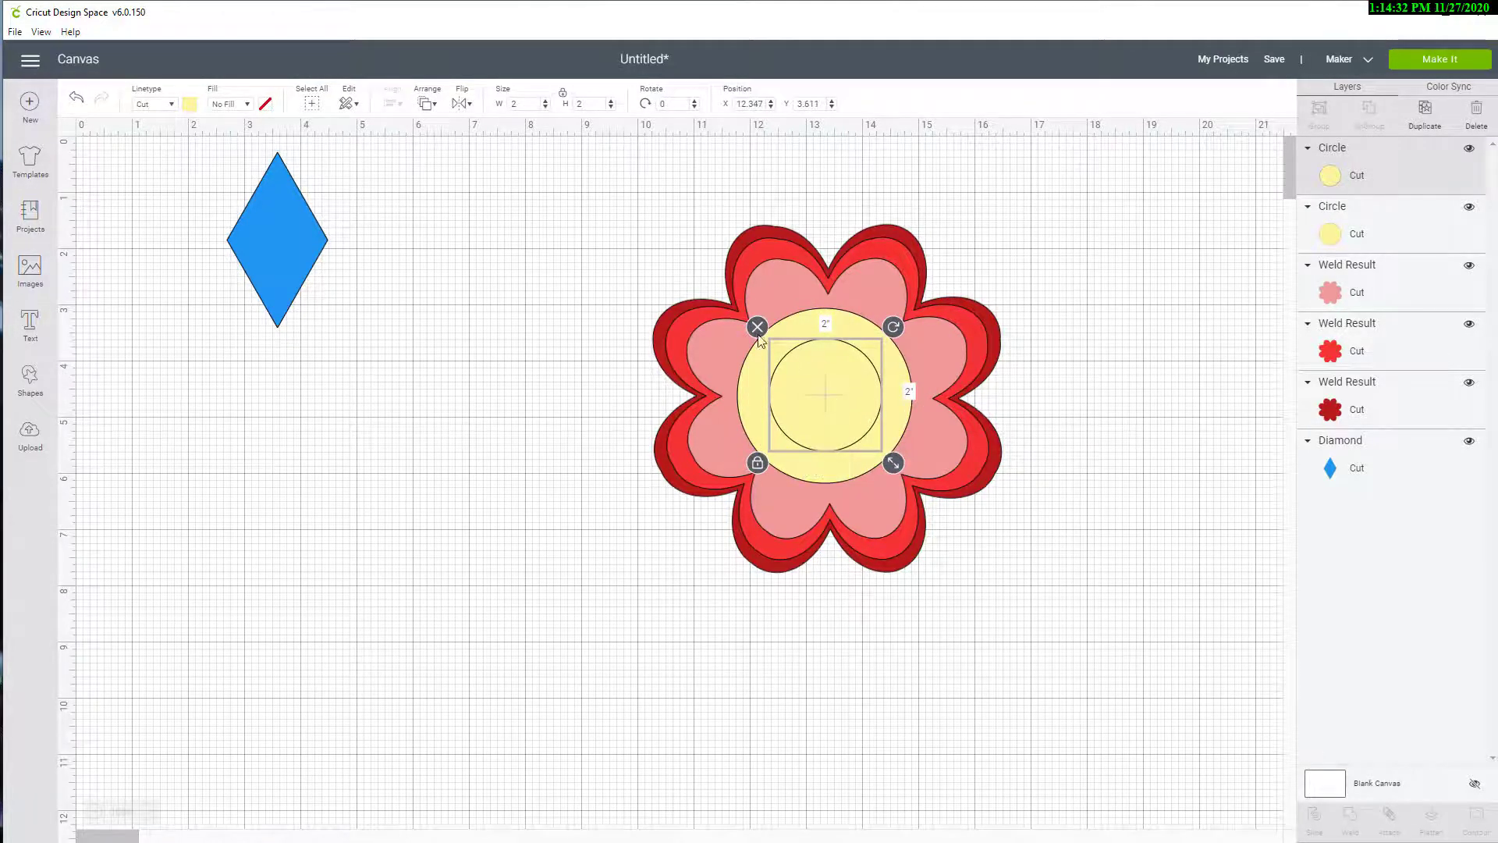
Step: Change the smaller circle's material color to light orange
{"action": "left_click", "coordinate": [189, 104]}
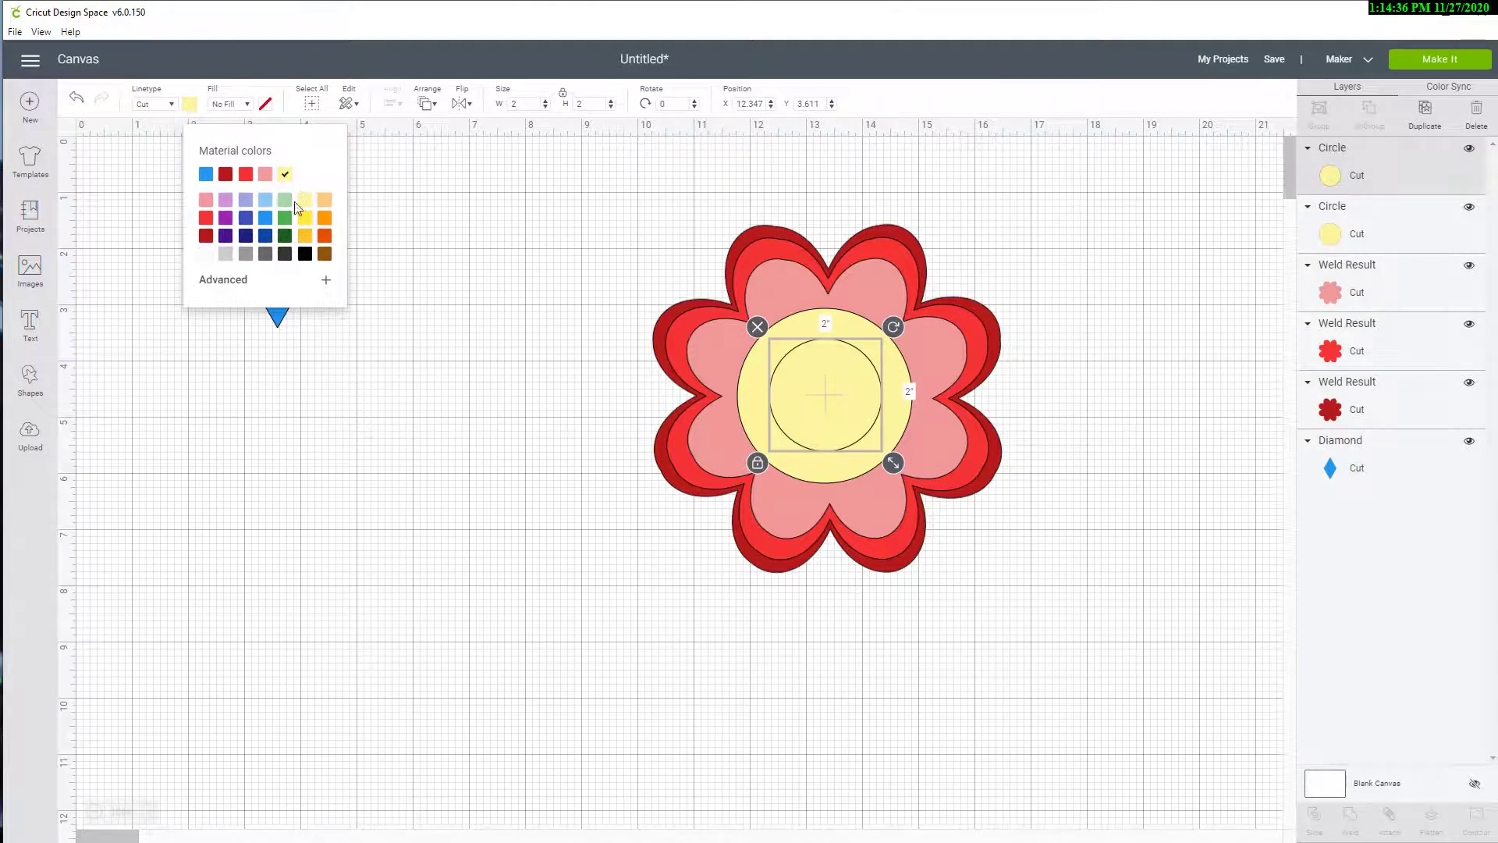
{"action": "left_click", "coordinate": [325, 205]}
{"action": "left_click", "coordinate": [530, 449]}
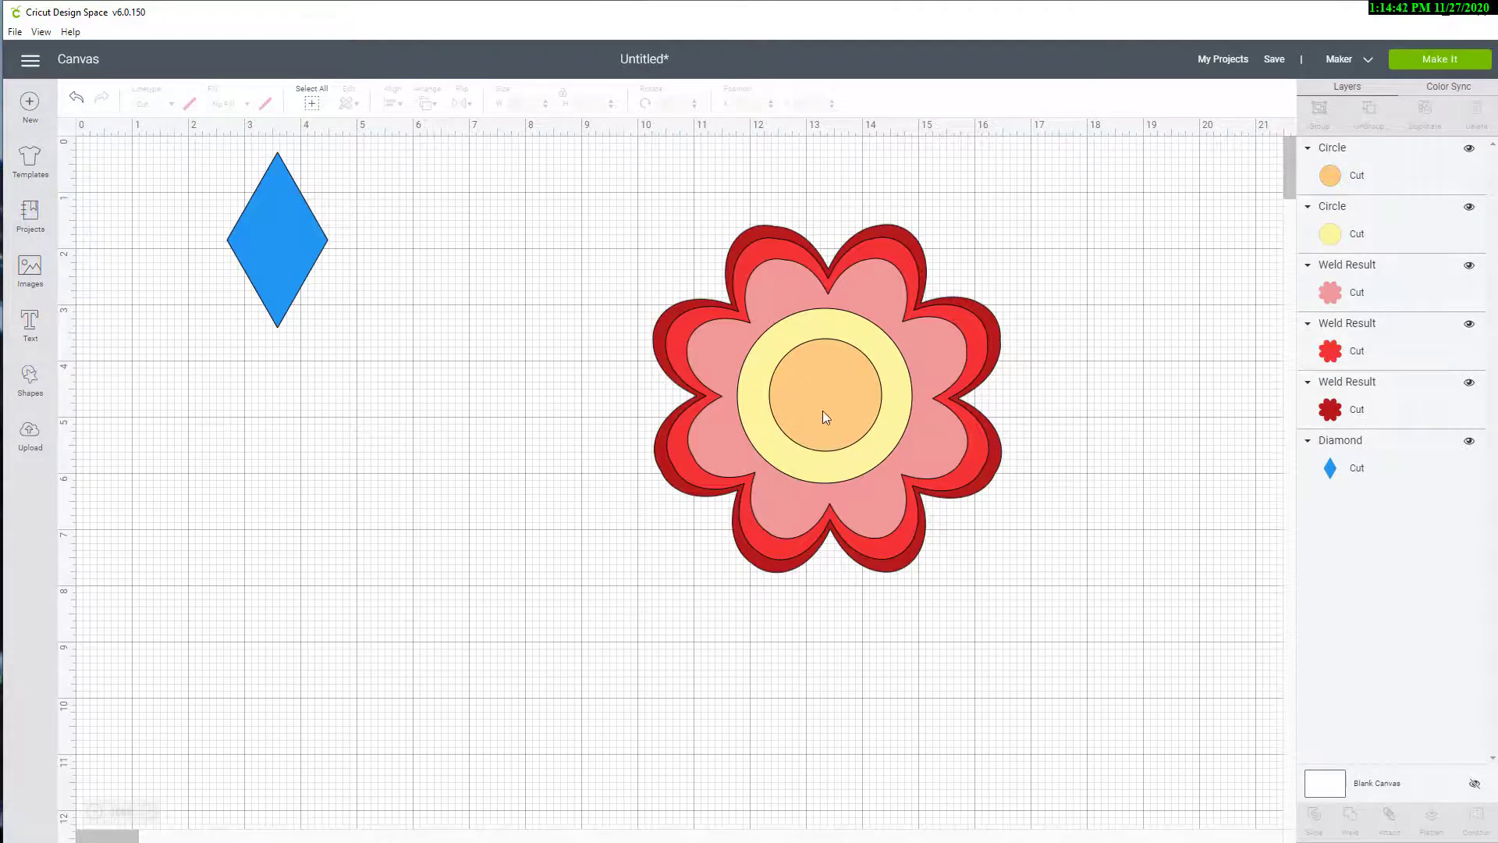
Step: Send the blue diamond to the front and place it over the middle of the flower
{"action": "left_click_drag", "start_coordinate": [255, 244], "coordinate": [627, 448]}
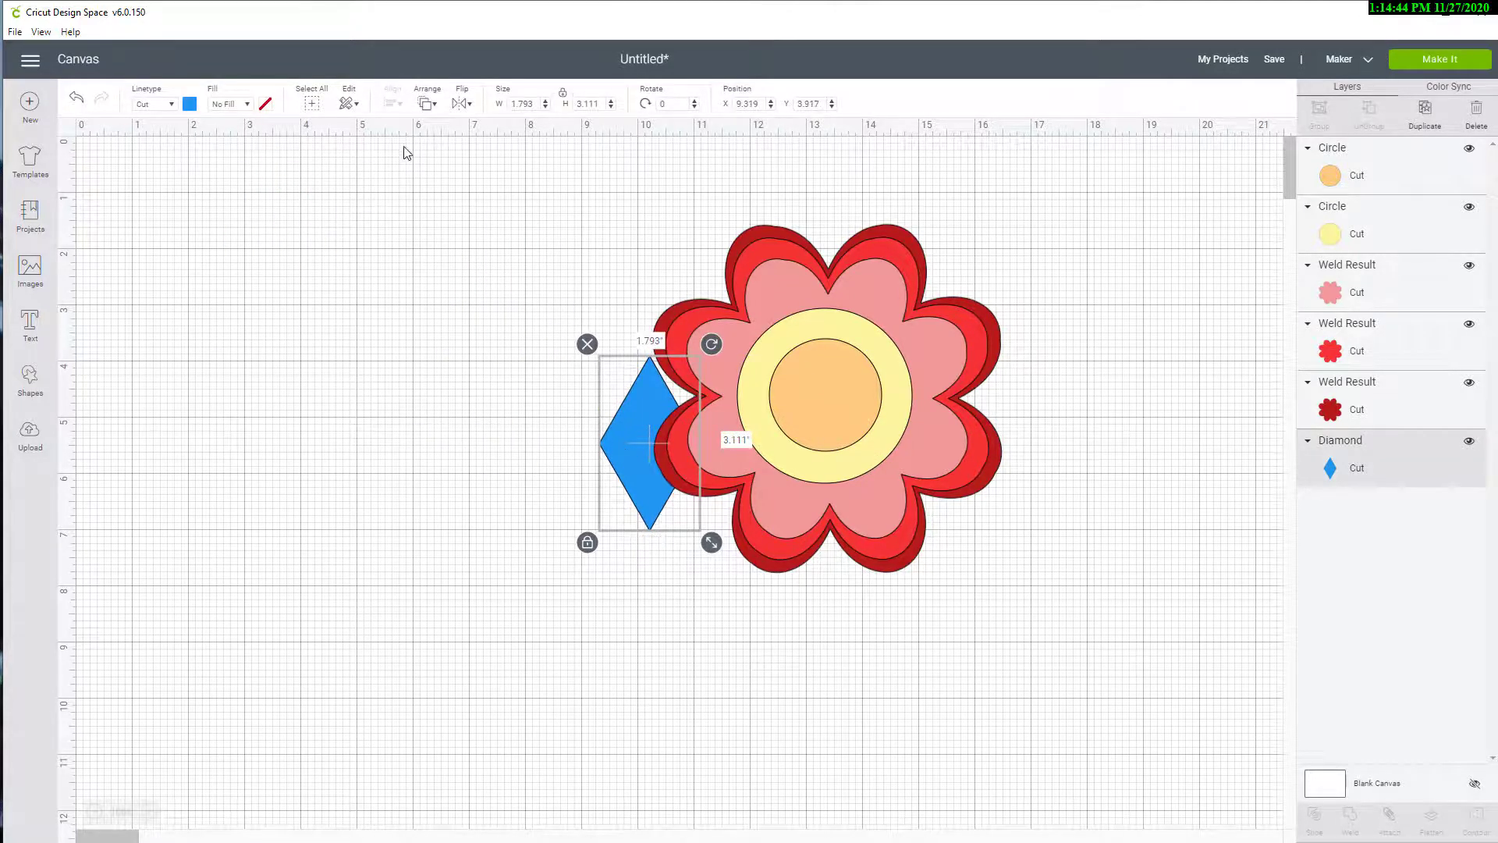
{"action": "left_click", "coordinate": [427, 107]}
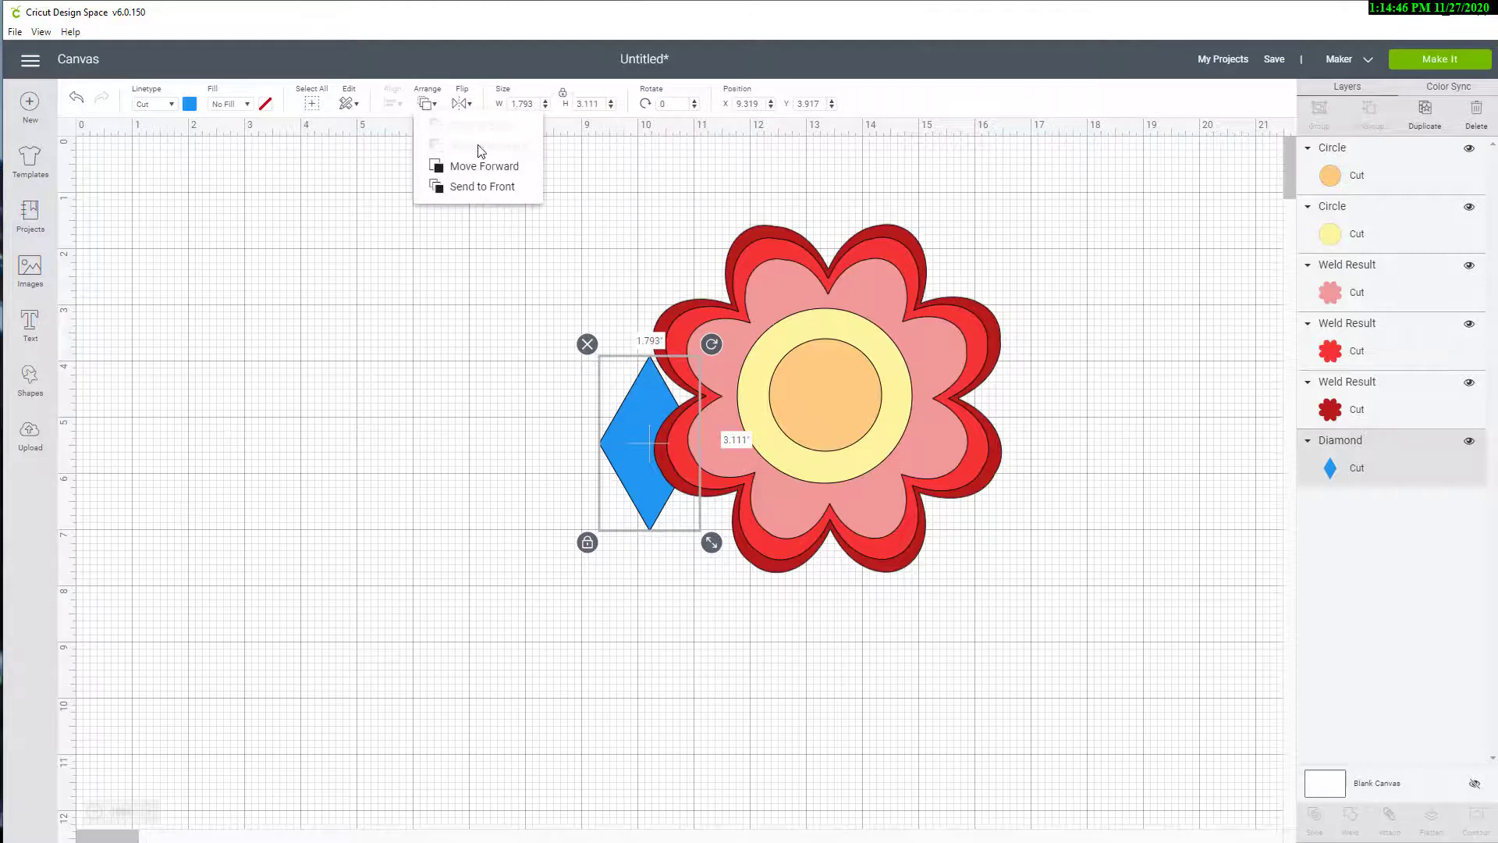
{"action": "left_click", "coordinate": [500, 186]}
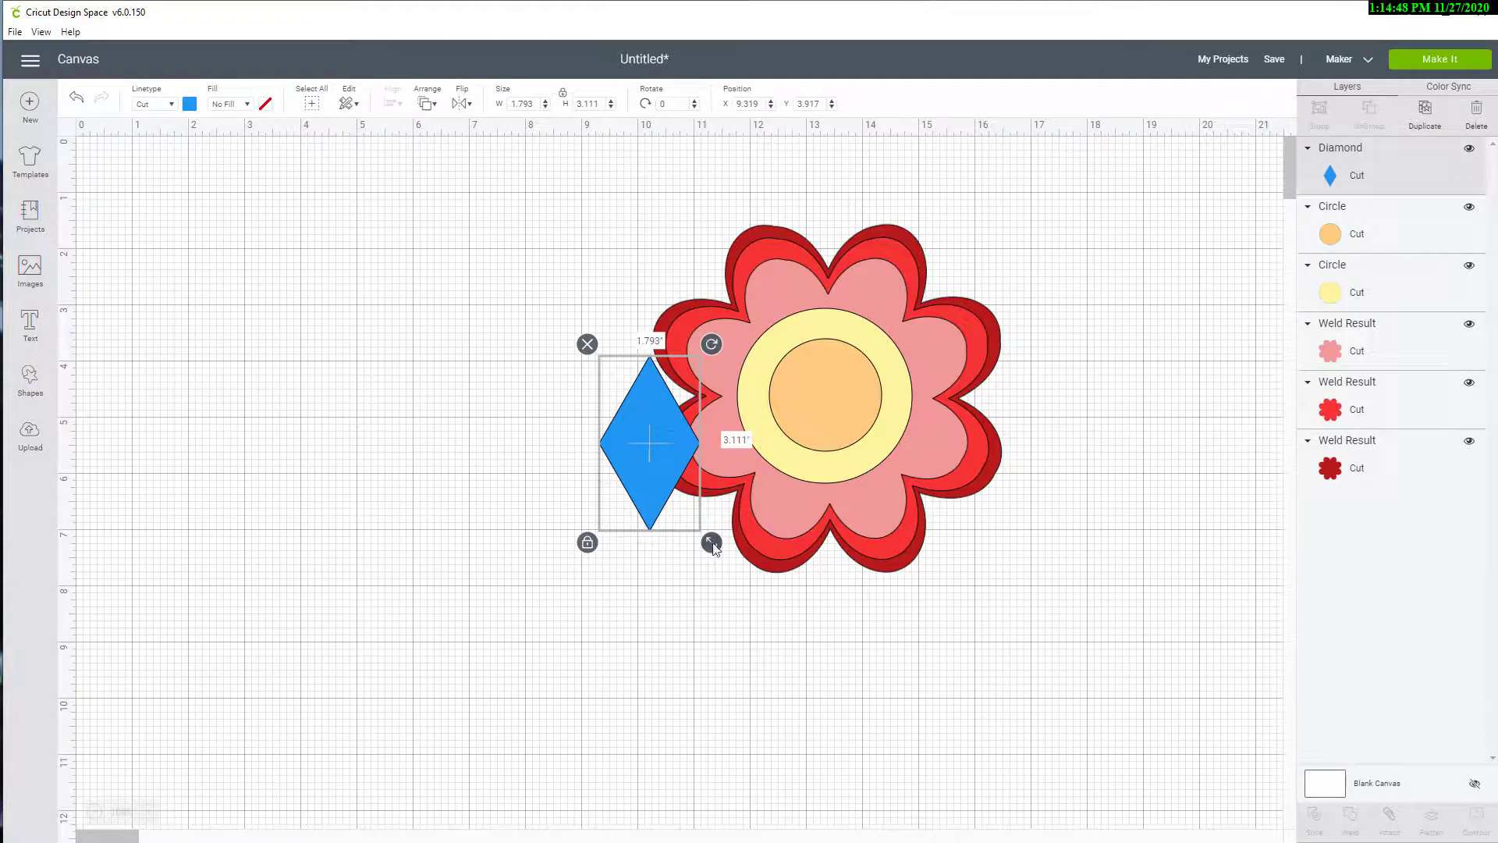
{"action": "left_click_drag", "start_coordinate": [625, 479], "coordinate": [797, 424]}
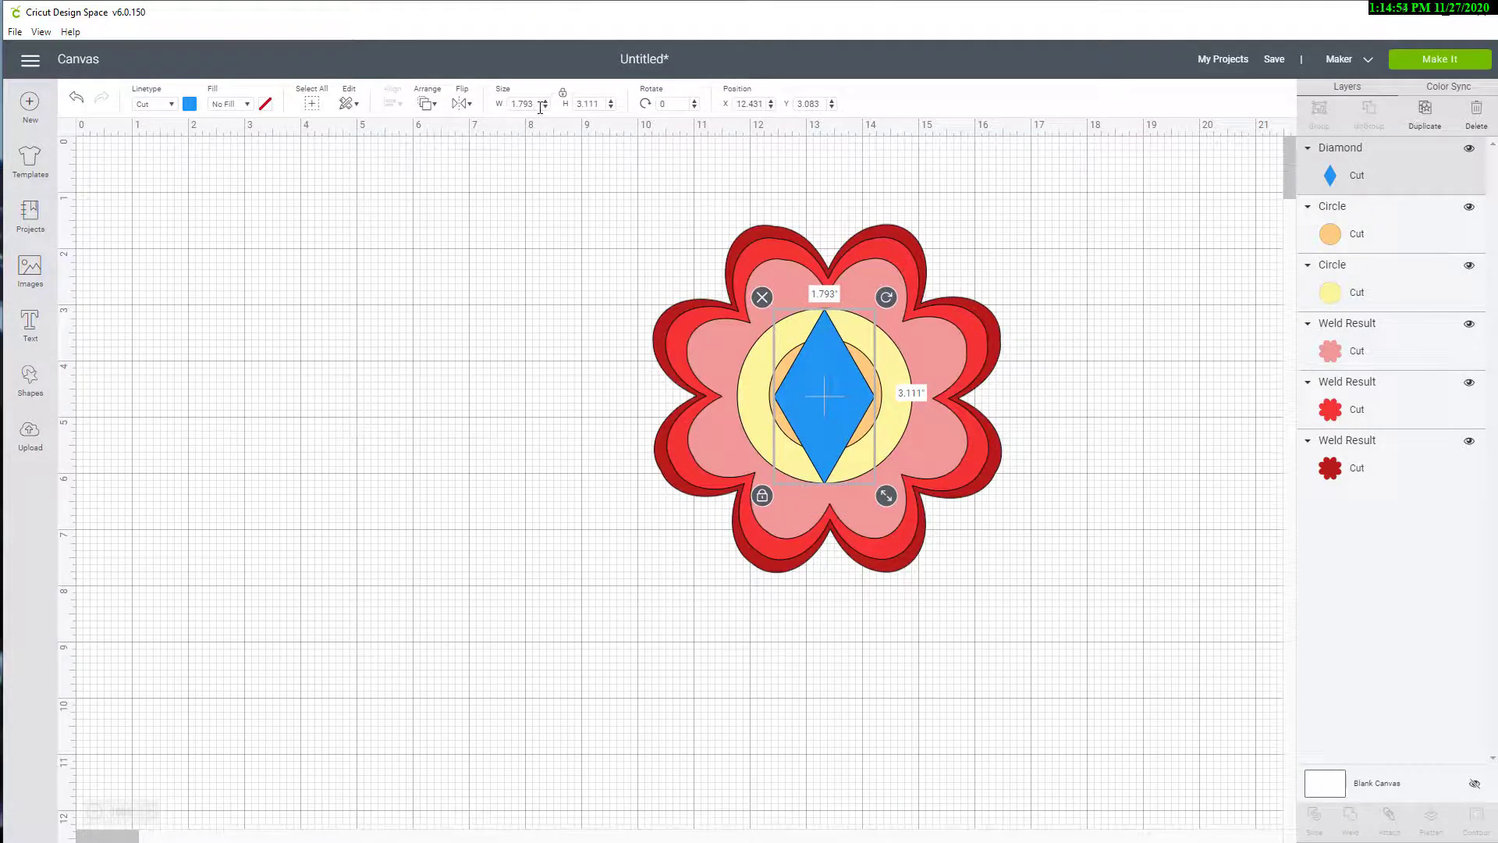
Step: Set the diamond's height to 1.25 inches and reposition it at the centre of the orange circle
{"action": "double_click", "coordinate": [587, 105]}
{"action": "type", "text": "1.25"}
{"action": "key", "text": "Return"}
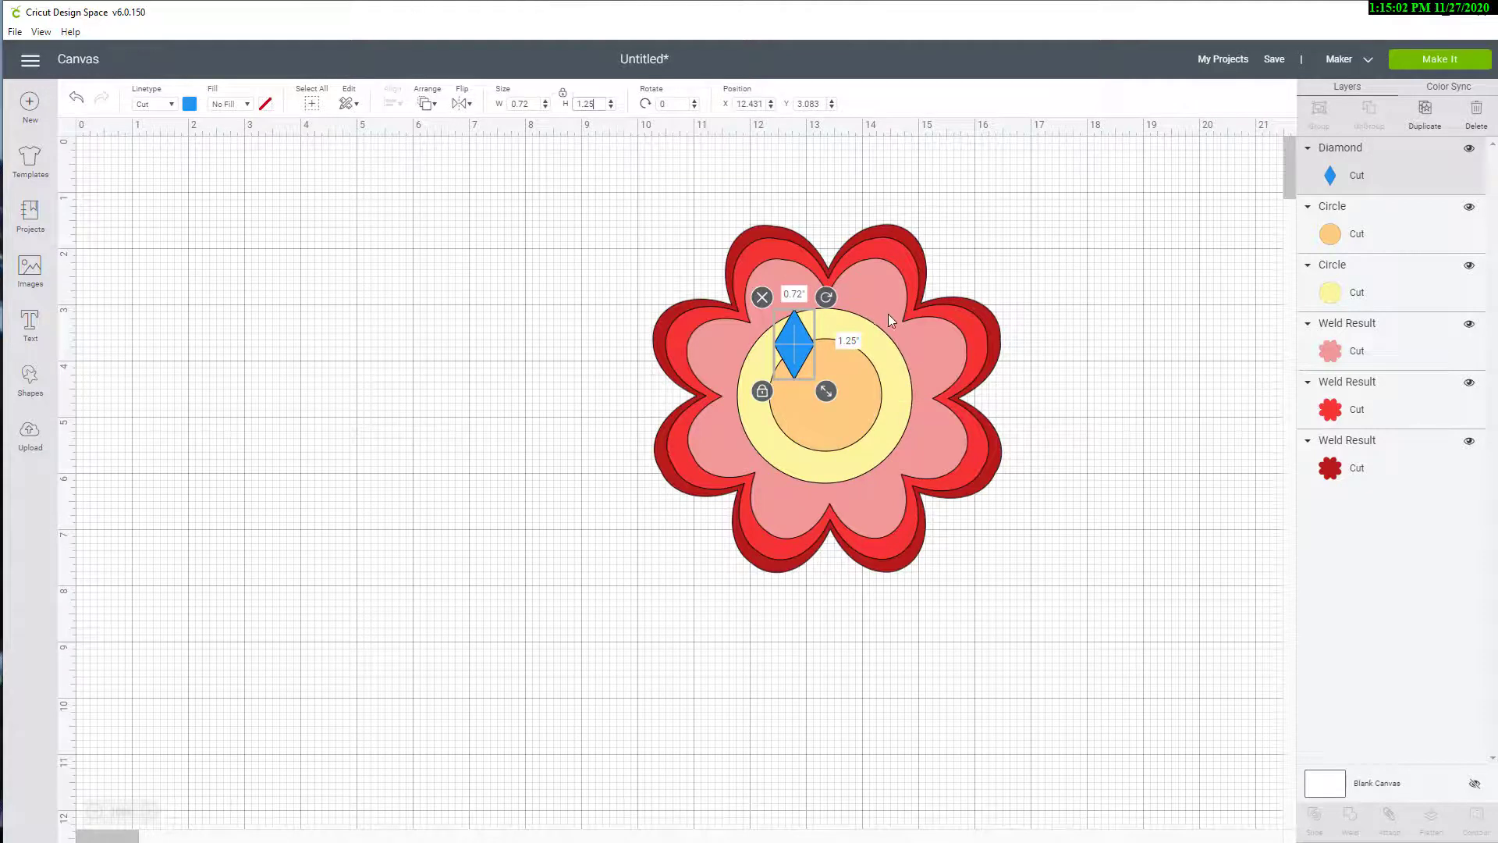
{"action": "left_click_drag", "start_coordinate": [798, 343], "coordinate": [831, 392]}
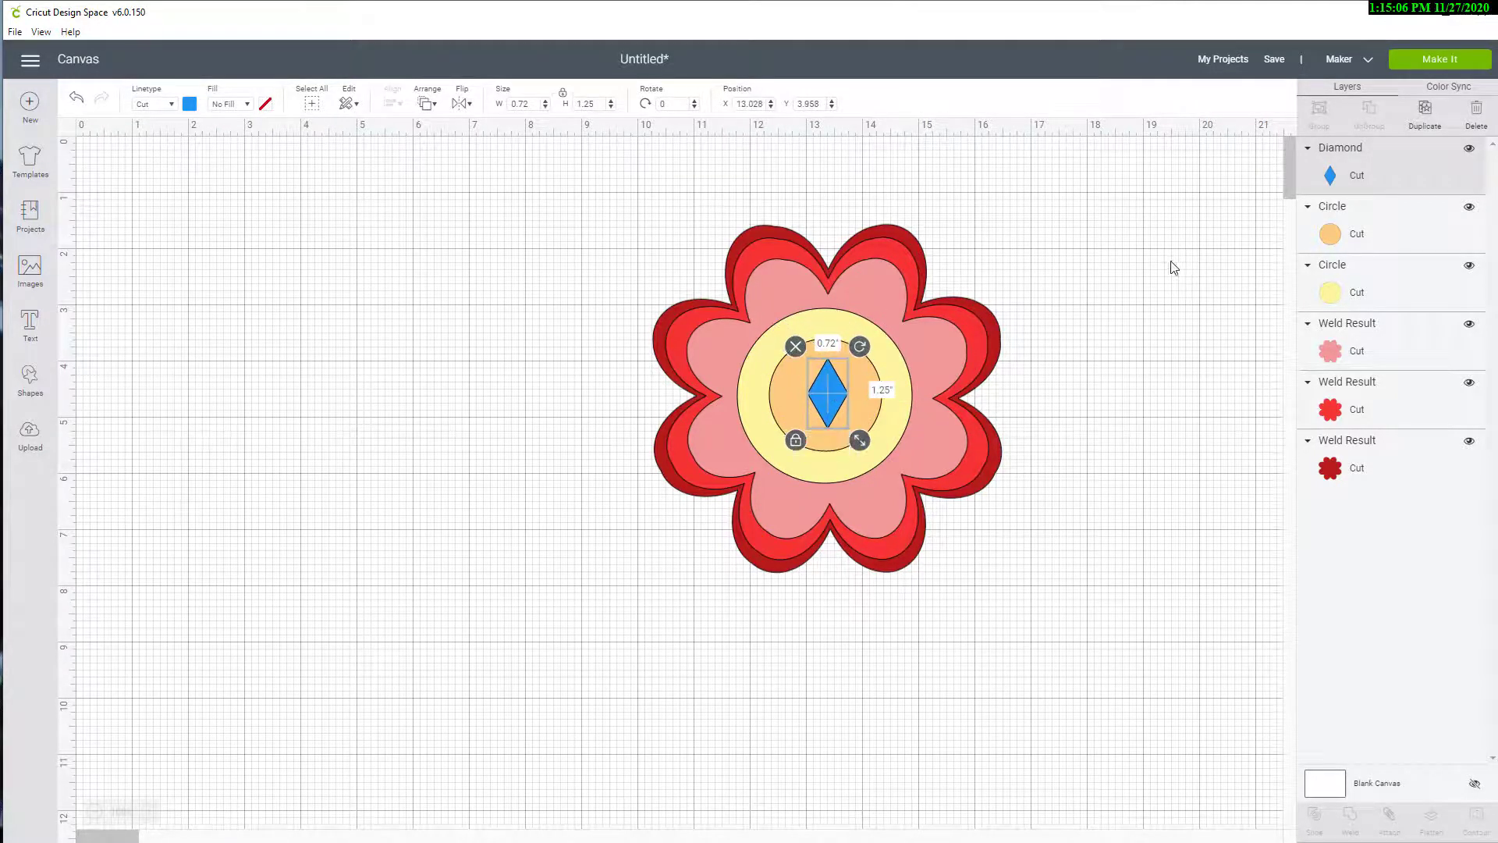
Step: Duplicate the diamond, rotate the copy to 45°, and centre the two diamonds on each other
{"action": "left_click", "coordinate": [1426, 125]}
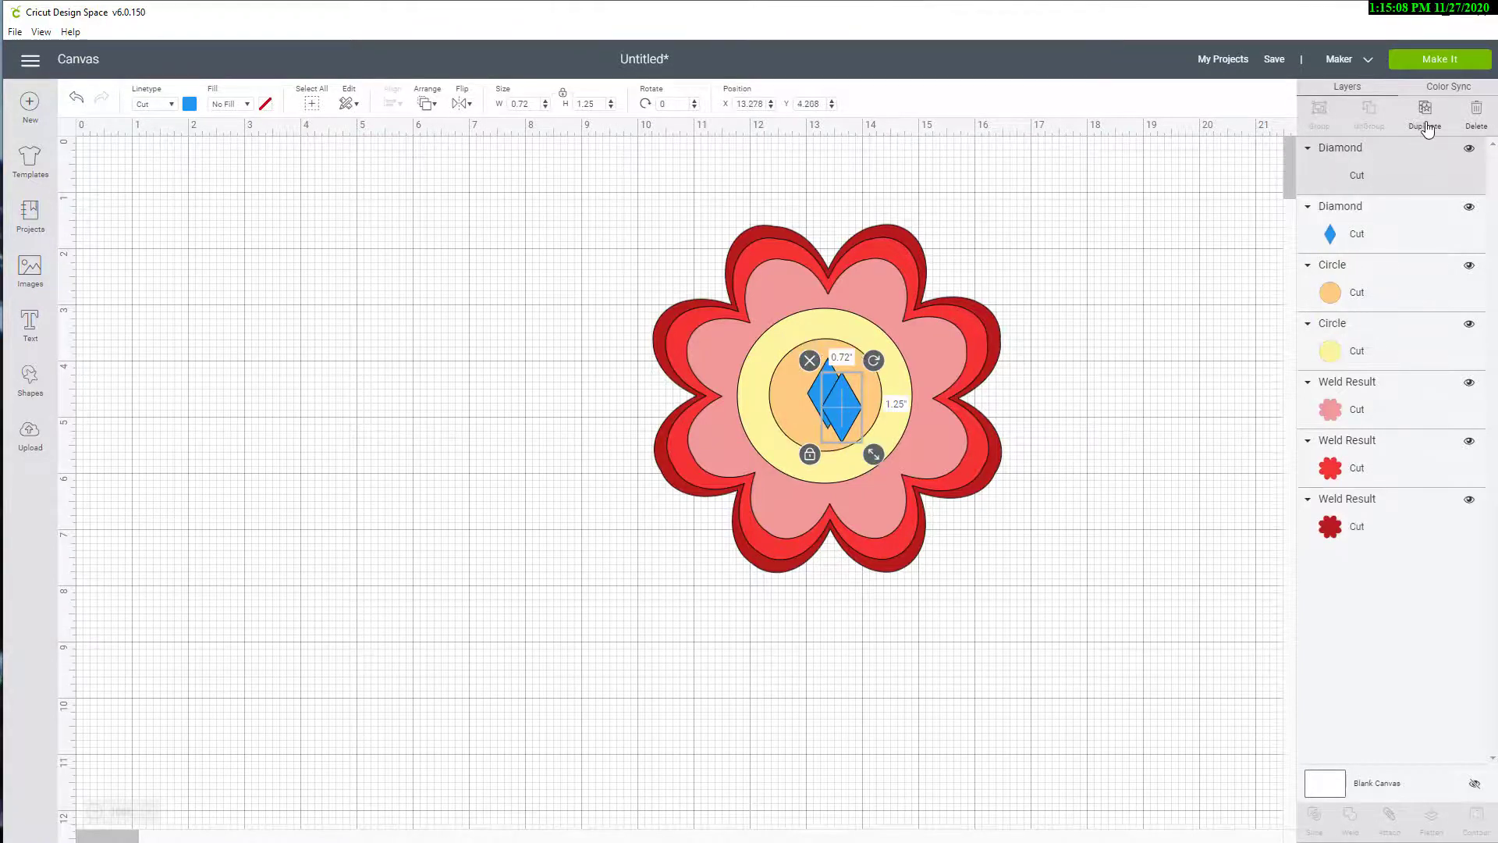
{"action": "double_click", "coordinate": [668, 105]}
{"action": "key", "text": "Return"}
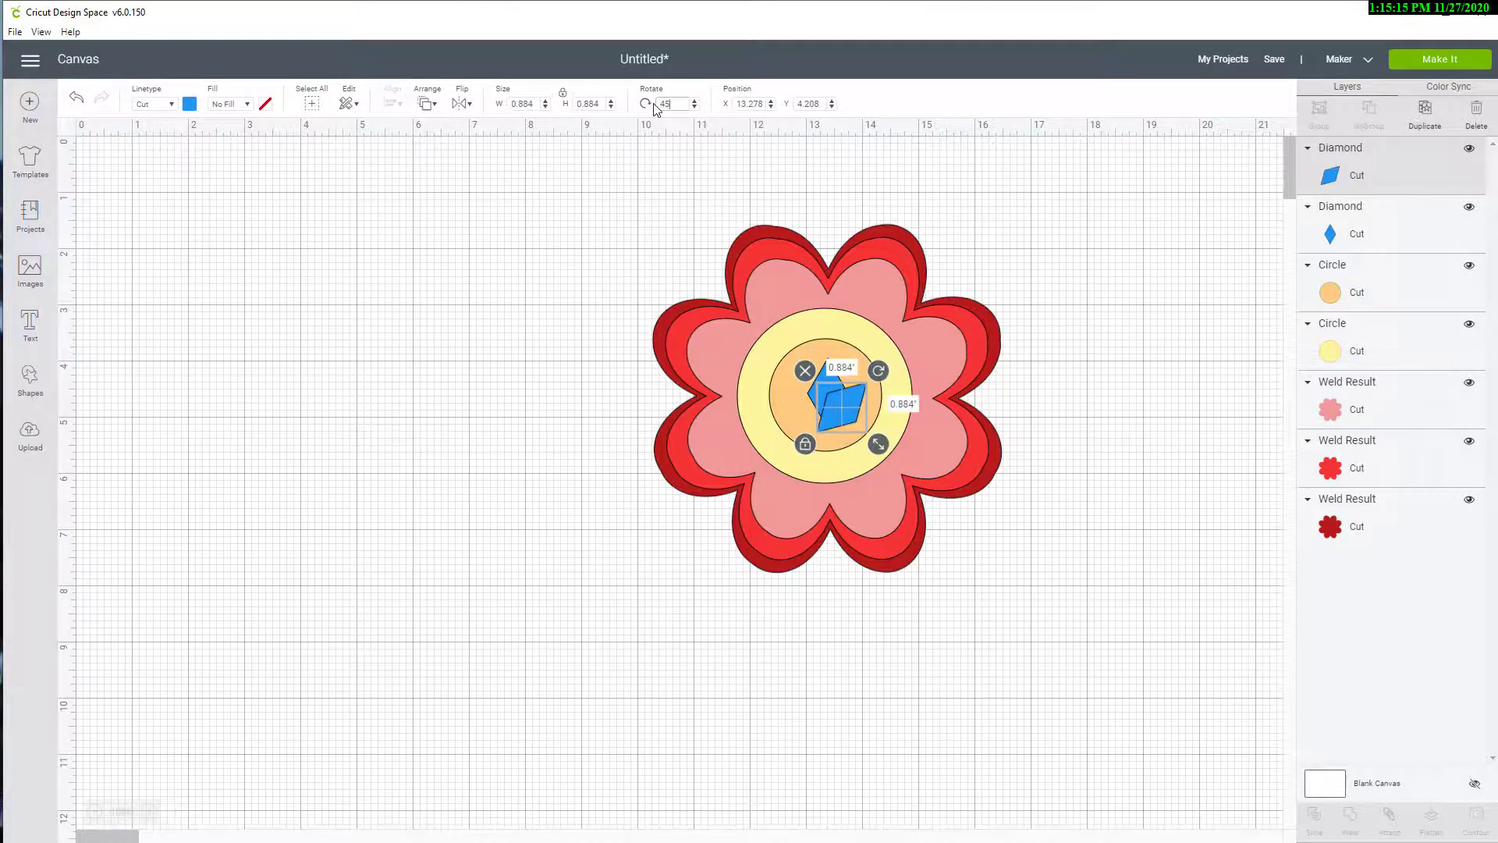
{"action": "left_click", "coordinate": [1389, 232], "text": "shift"}
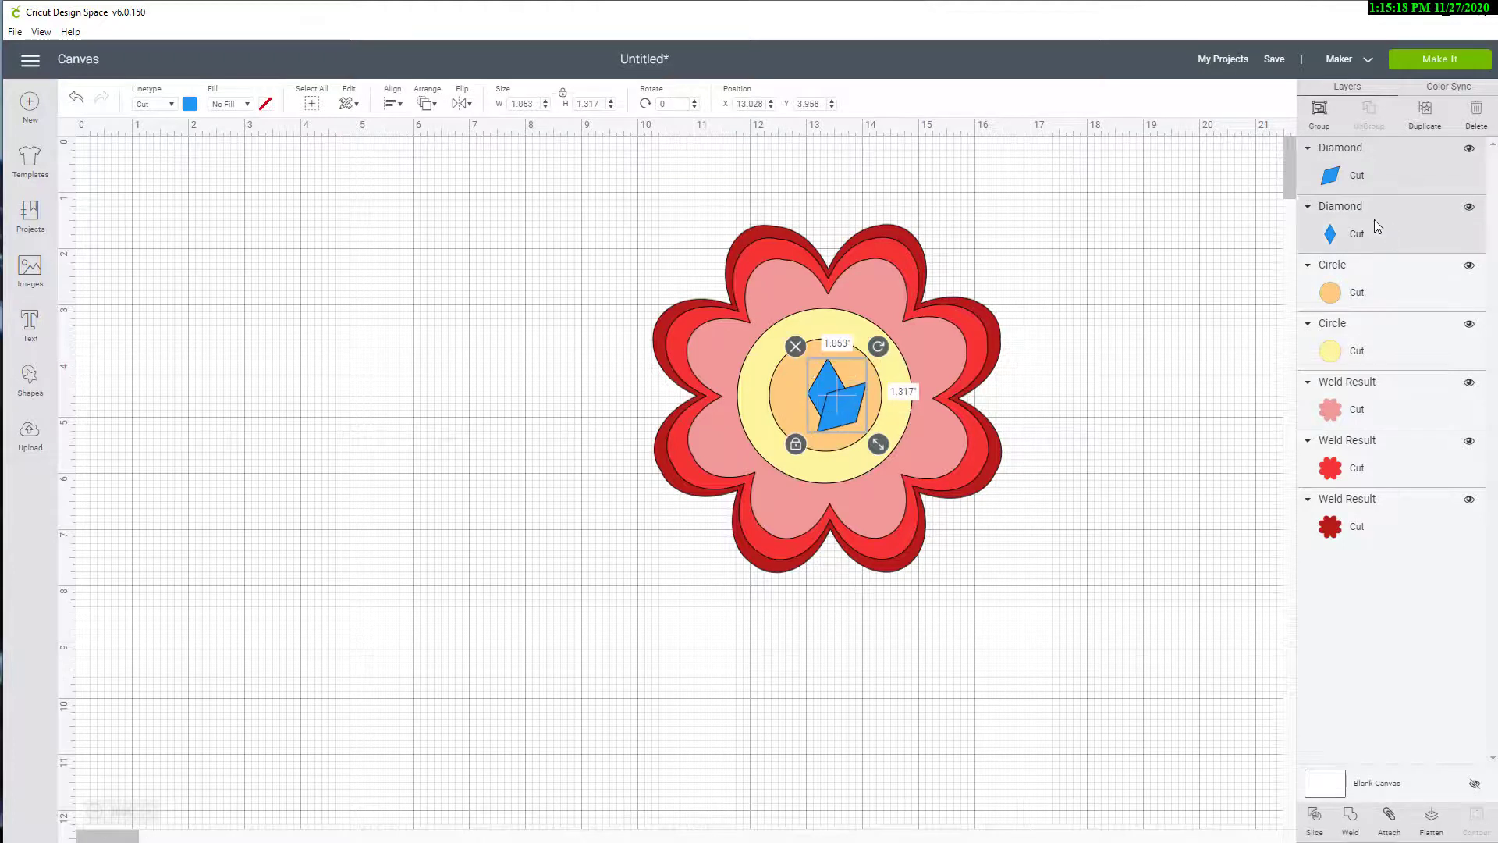
{"action": "left_click", "coordinate": [394, 104]}
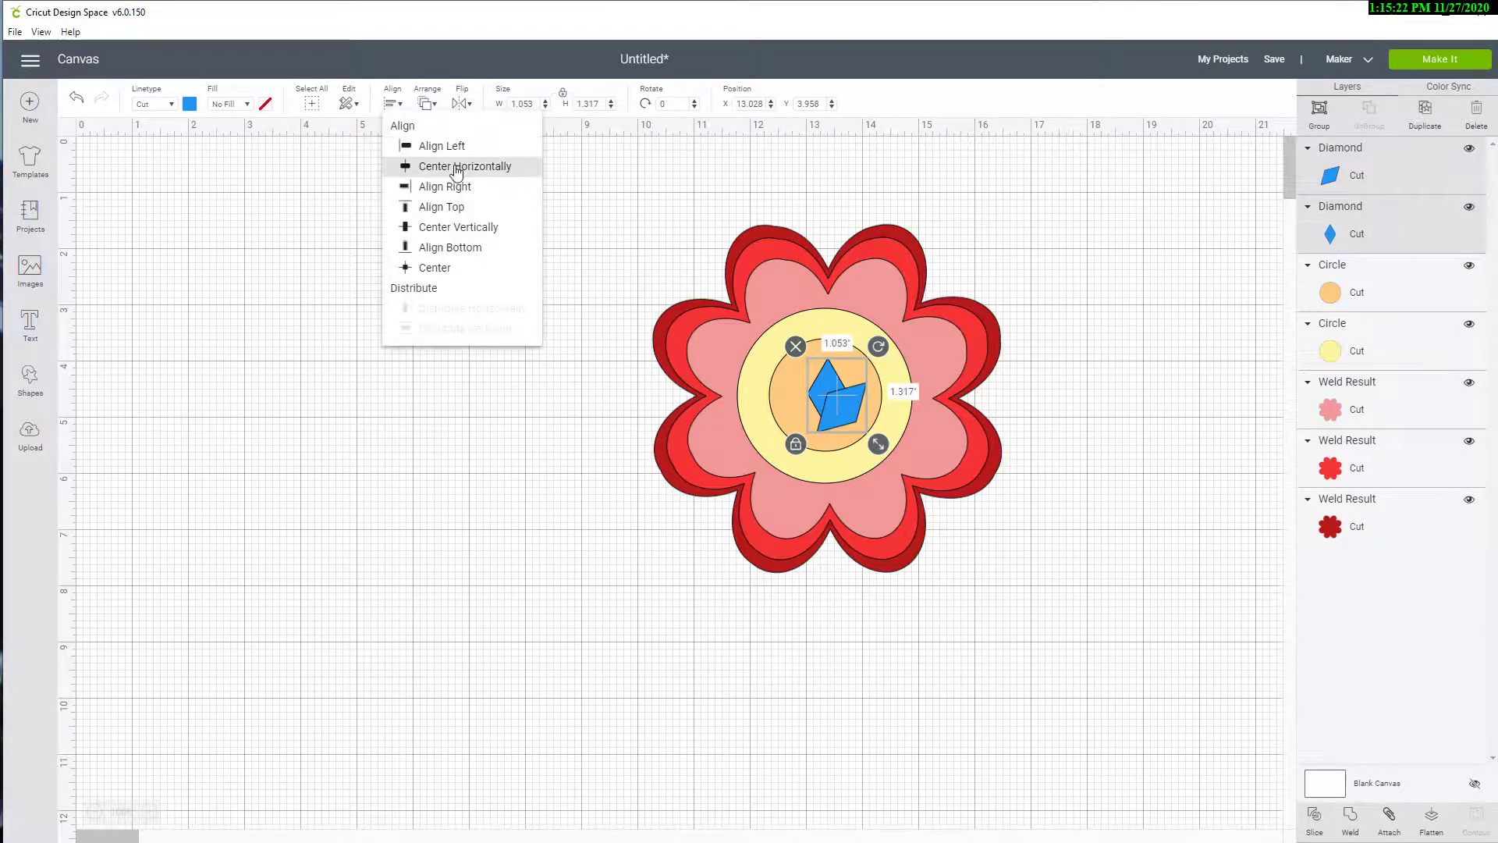
{"action": "left_click", "coordinate": [440, 272]}
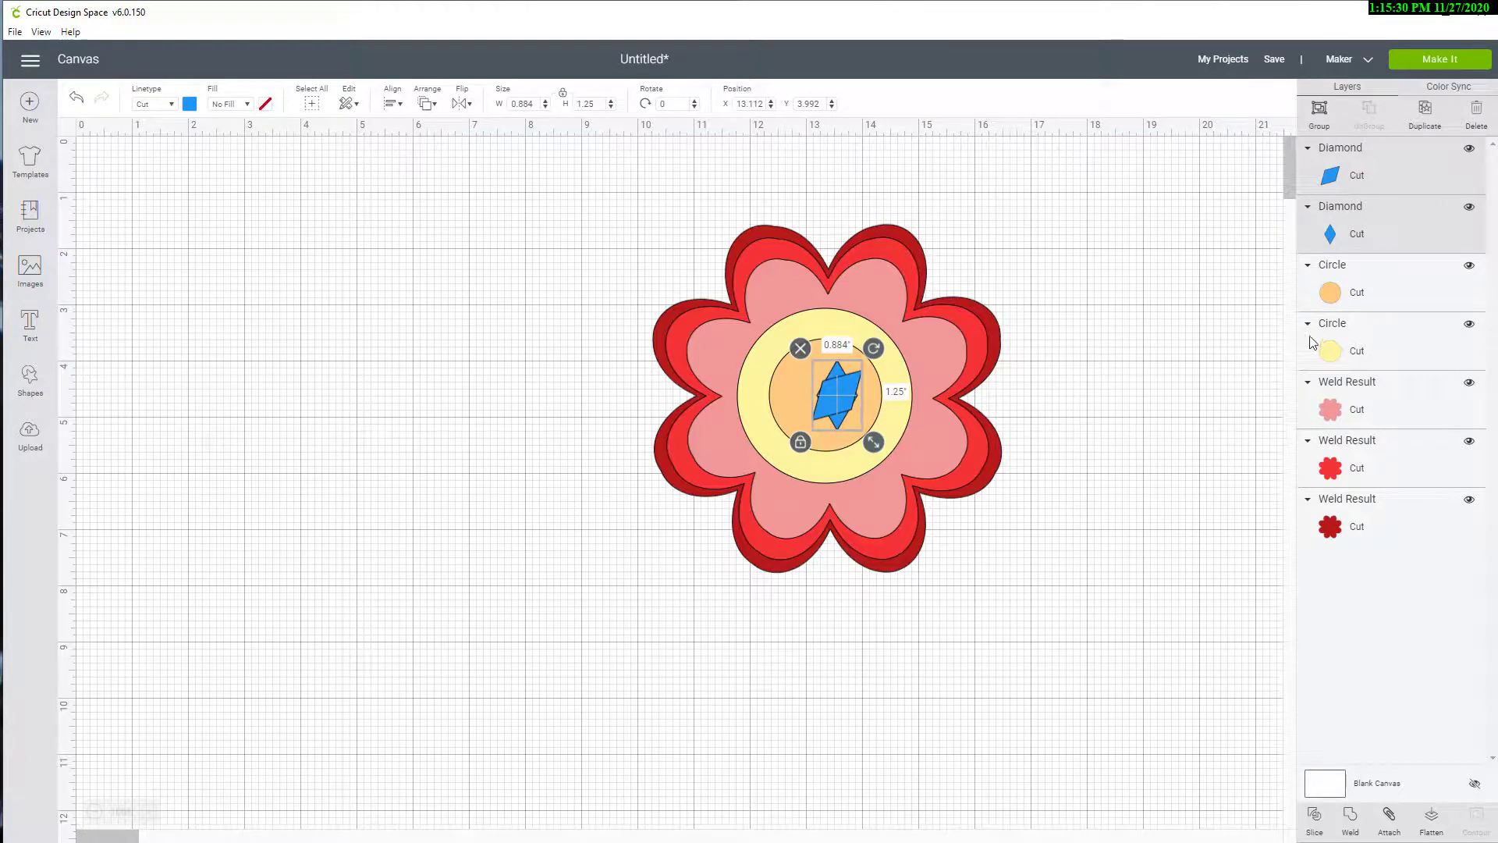
Step: Duplicate the pair of crossed diamonds and rotate the copied pair by 45°
{"action": "left_click", "coordinate": [1425, 110]}
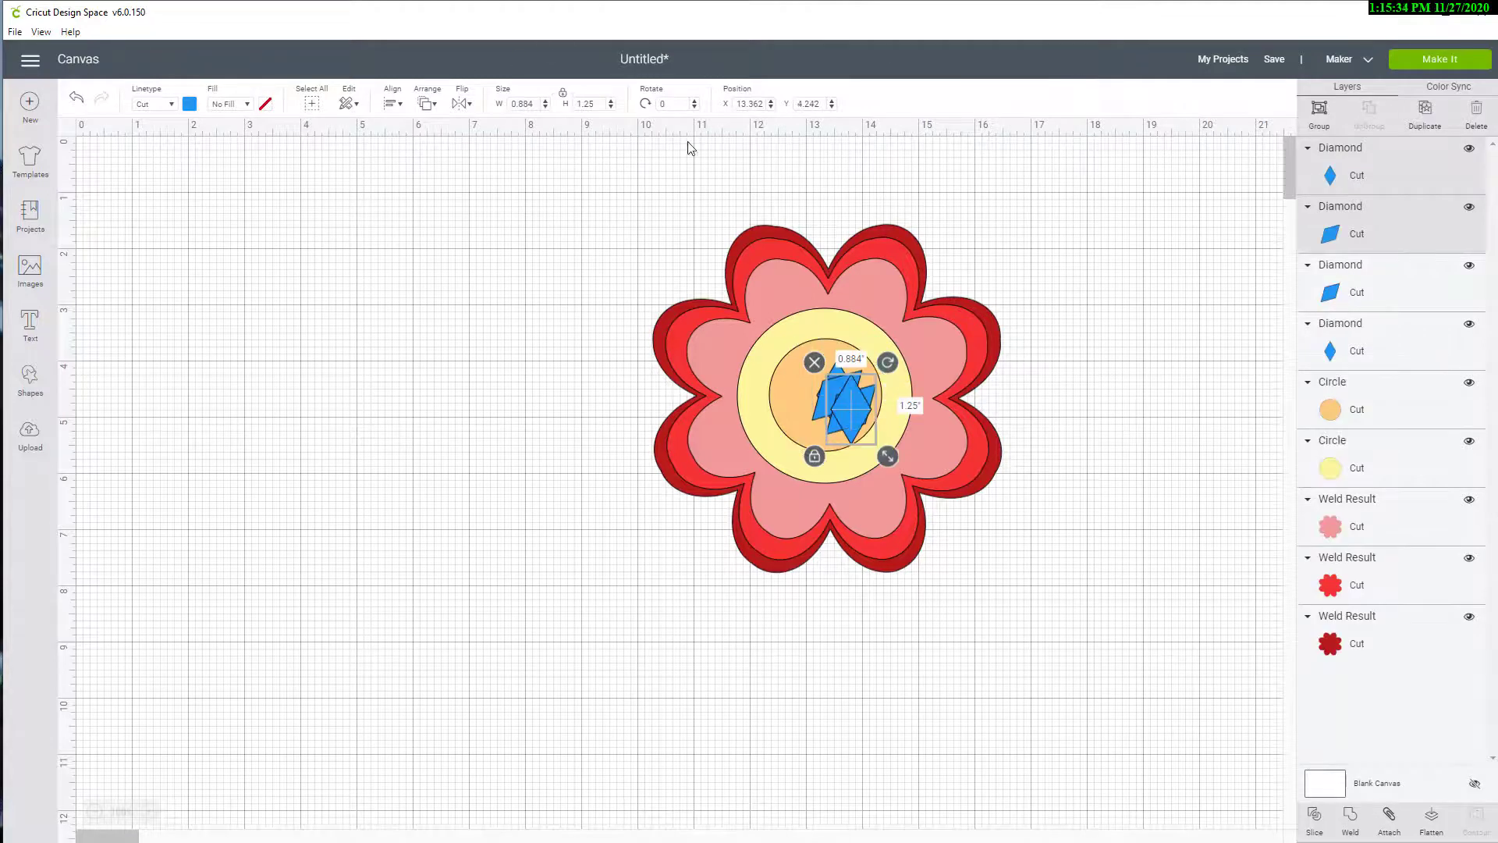
{"action": "left_click", "coordinate": [741, 103]}
{"action": "left_click_drag", "start_coordinate": [734, 103], "coordinate": [796, 116]}
{"action": "left_click", "coordinate": [678, 104]}
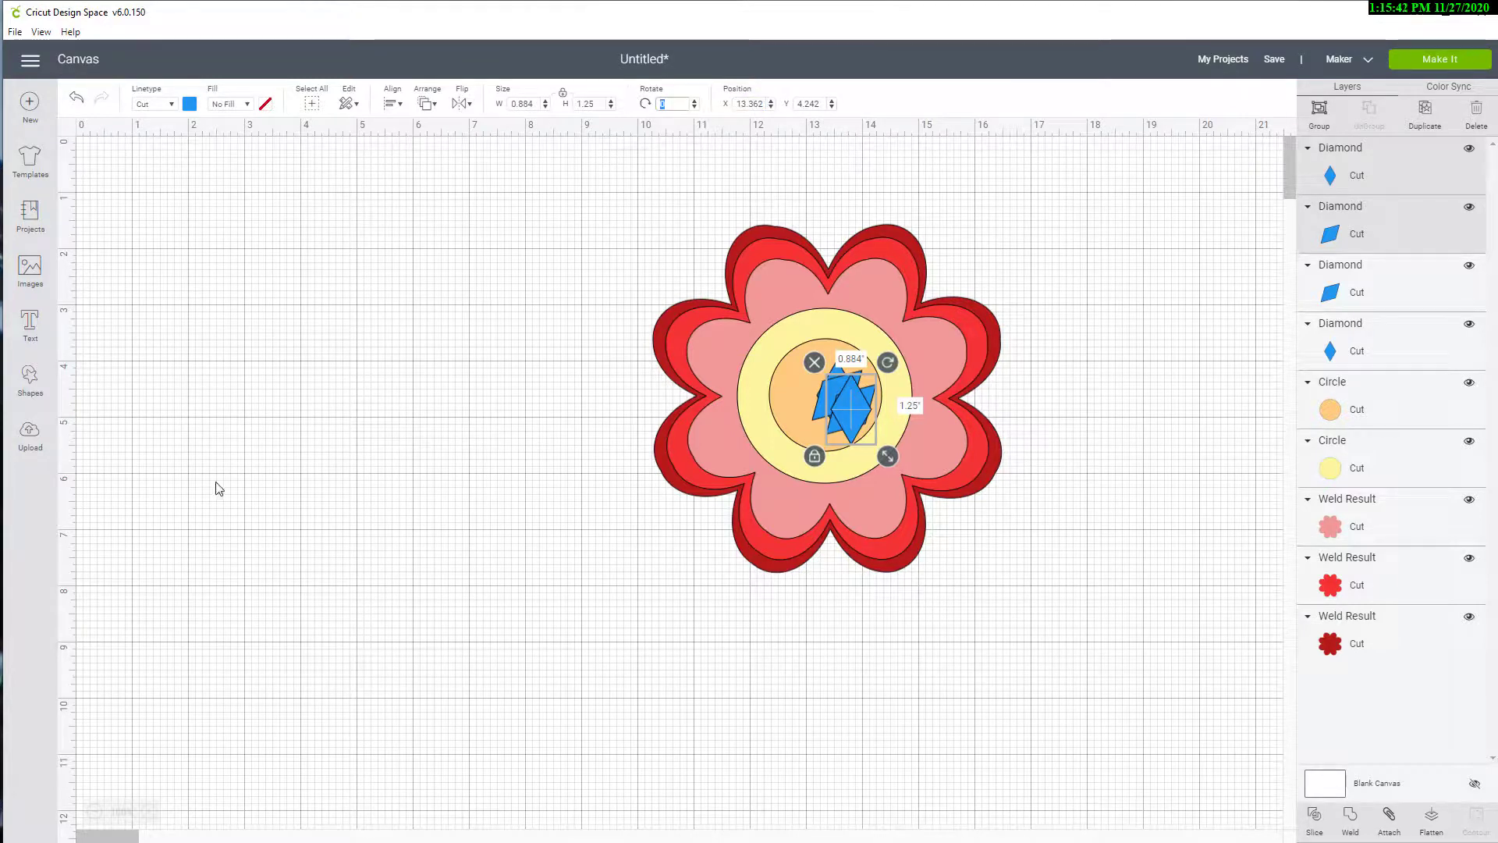
{"action": "type", "text": "45"}
{"action": "key", "text": "Return"}
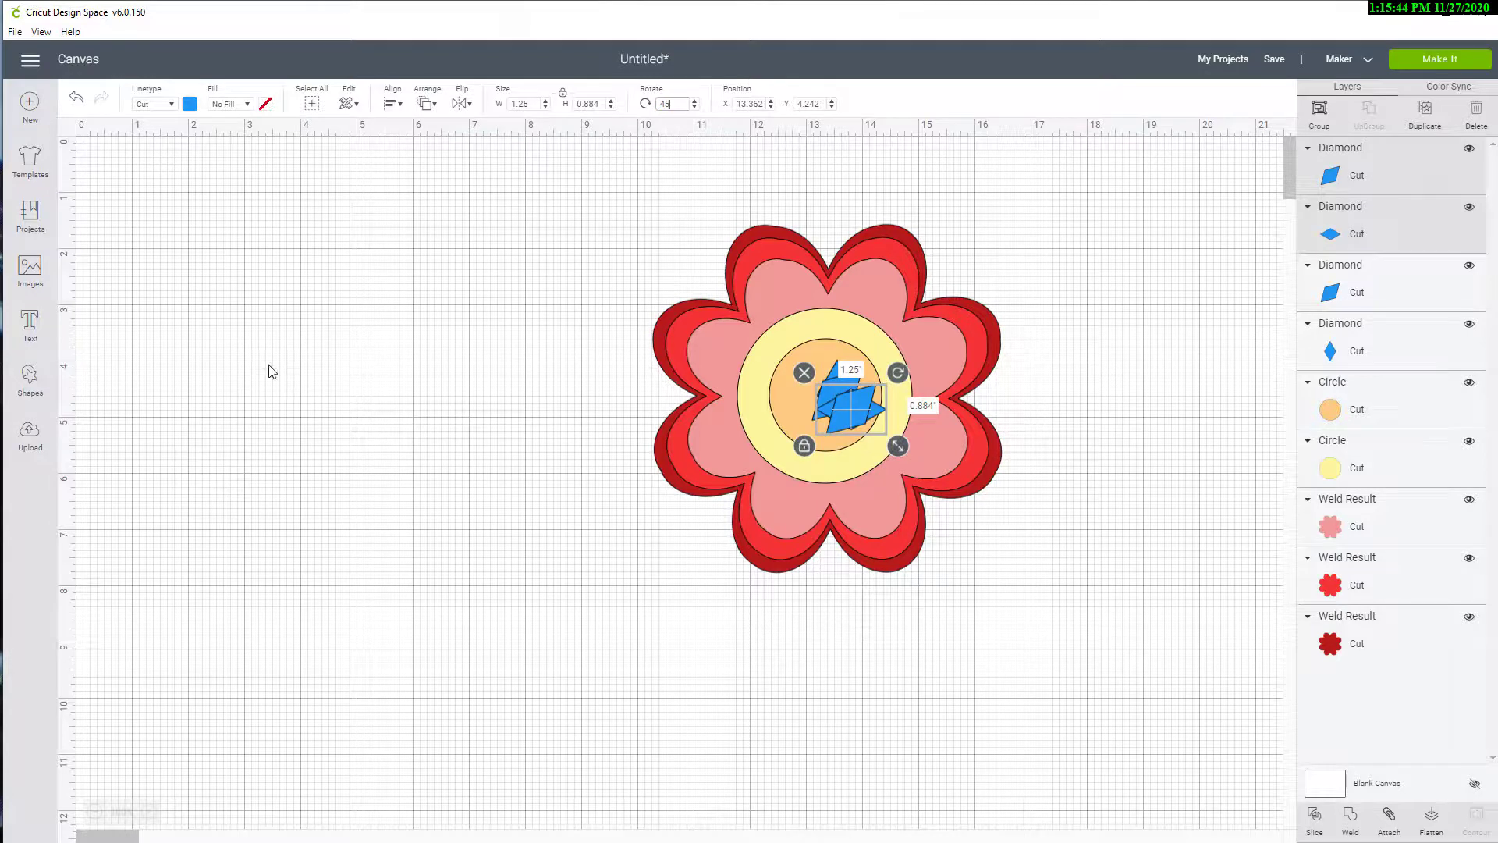
Step: Centre all four blue diamonds on one another and move them together to the middle of the orange circle
{"action": "left_click", "coordinate": [1397, 287], "text": "shift"}
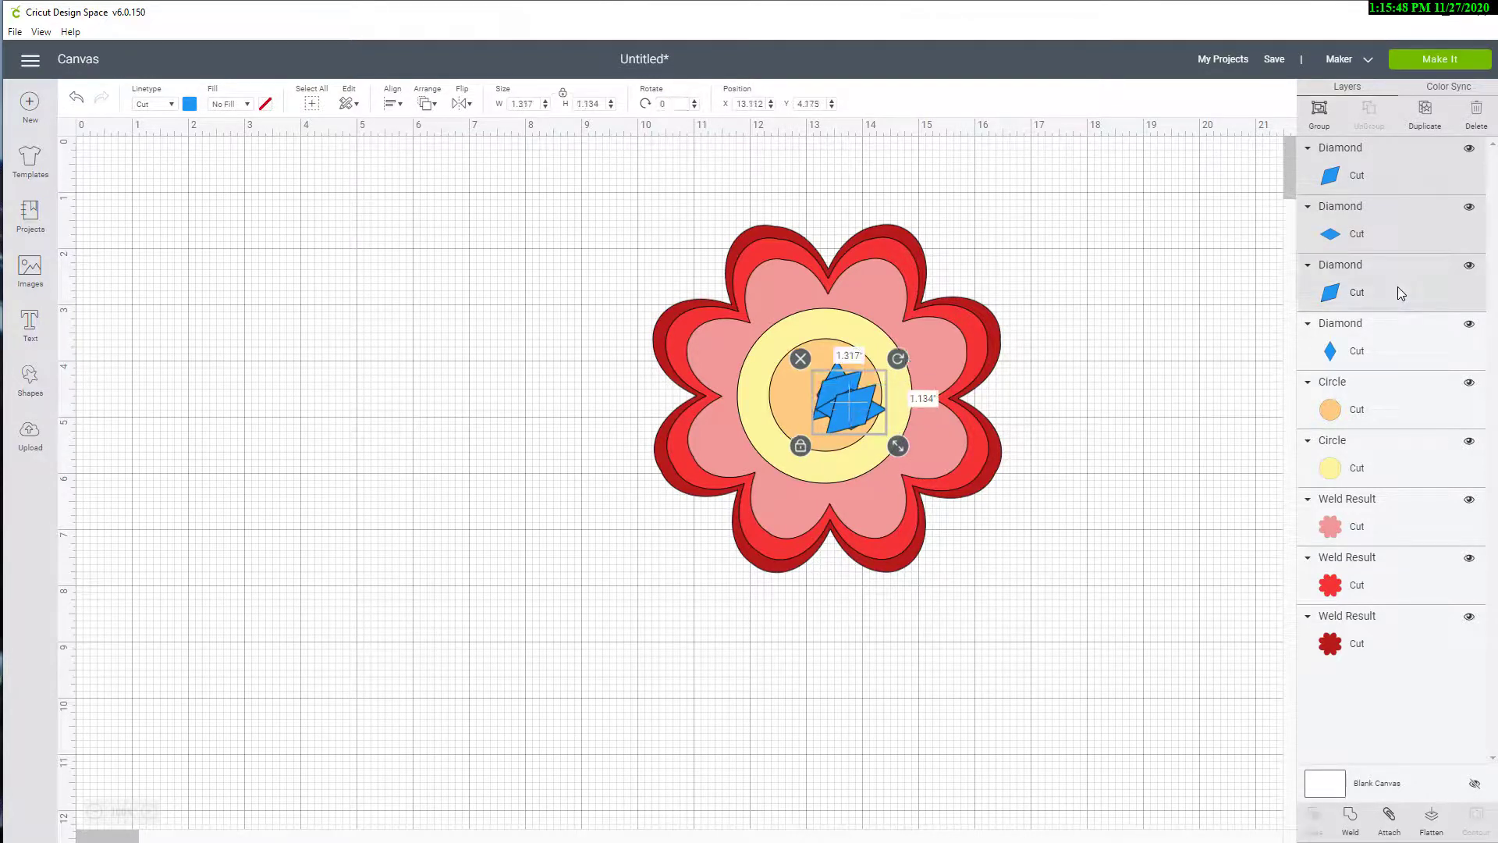
{"action": "left_click", "coordinate": [1405, 334], "text": "shift"}
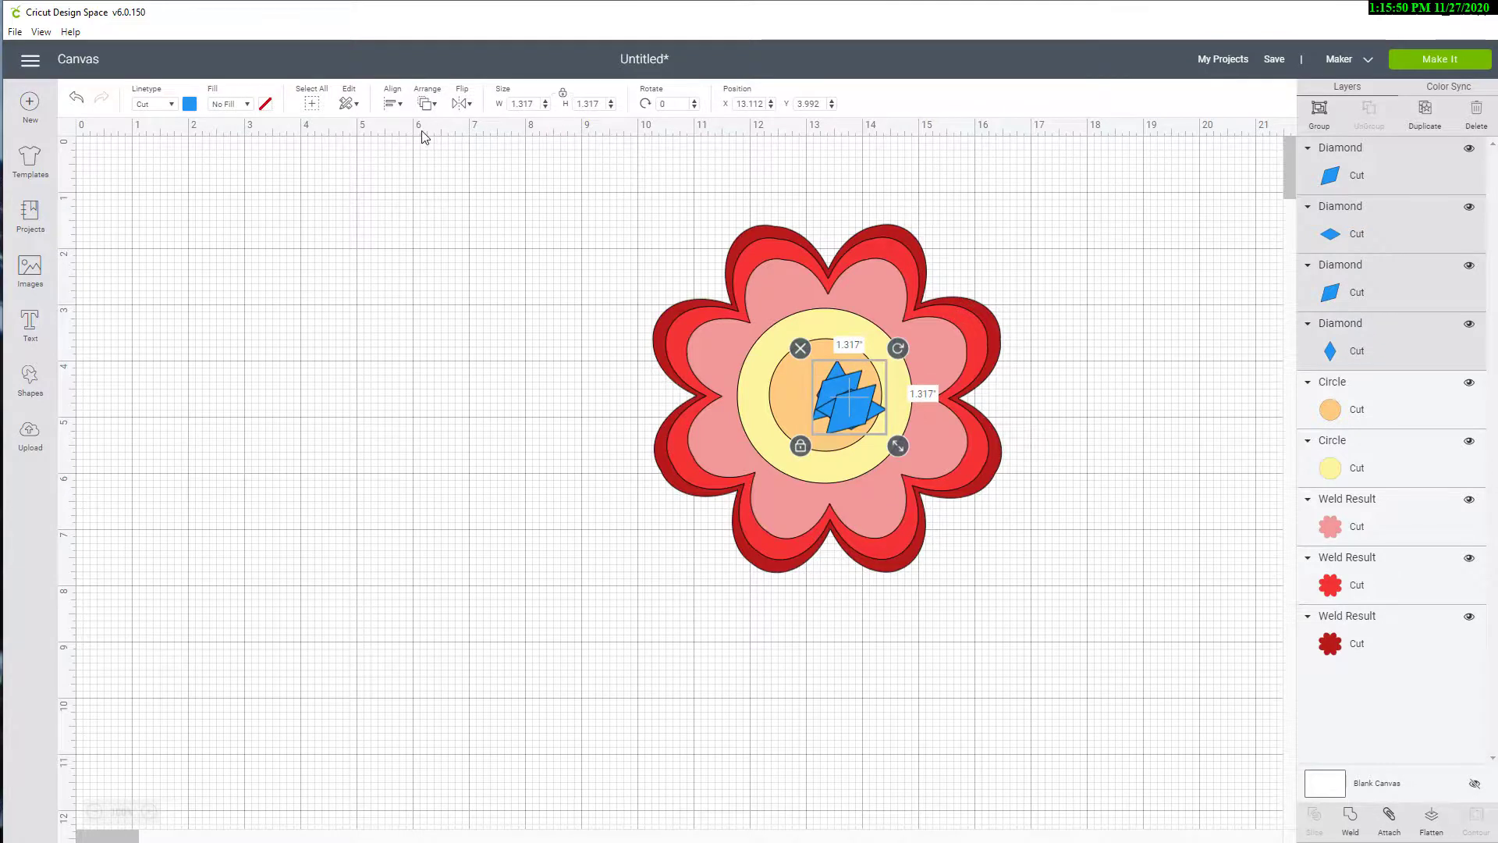
{"action": "left_click", "coordinate": [393, 102]}
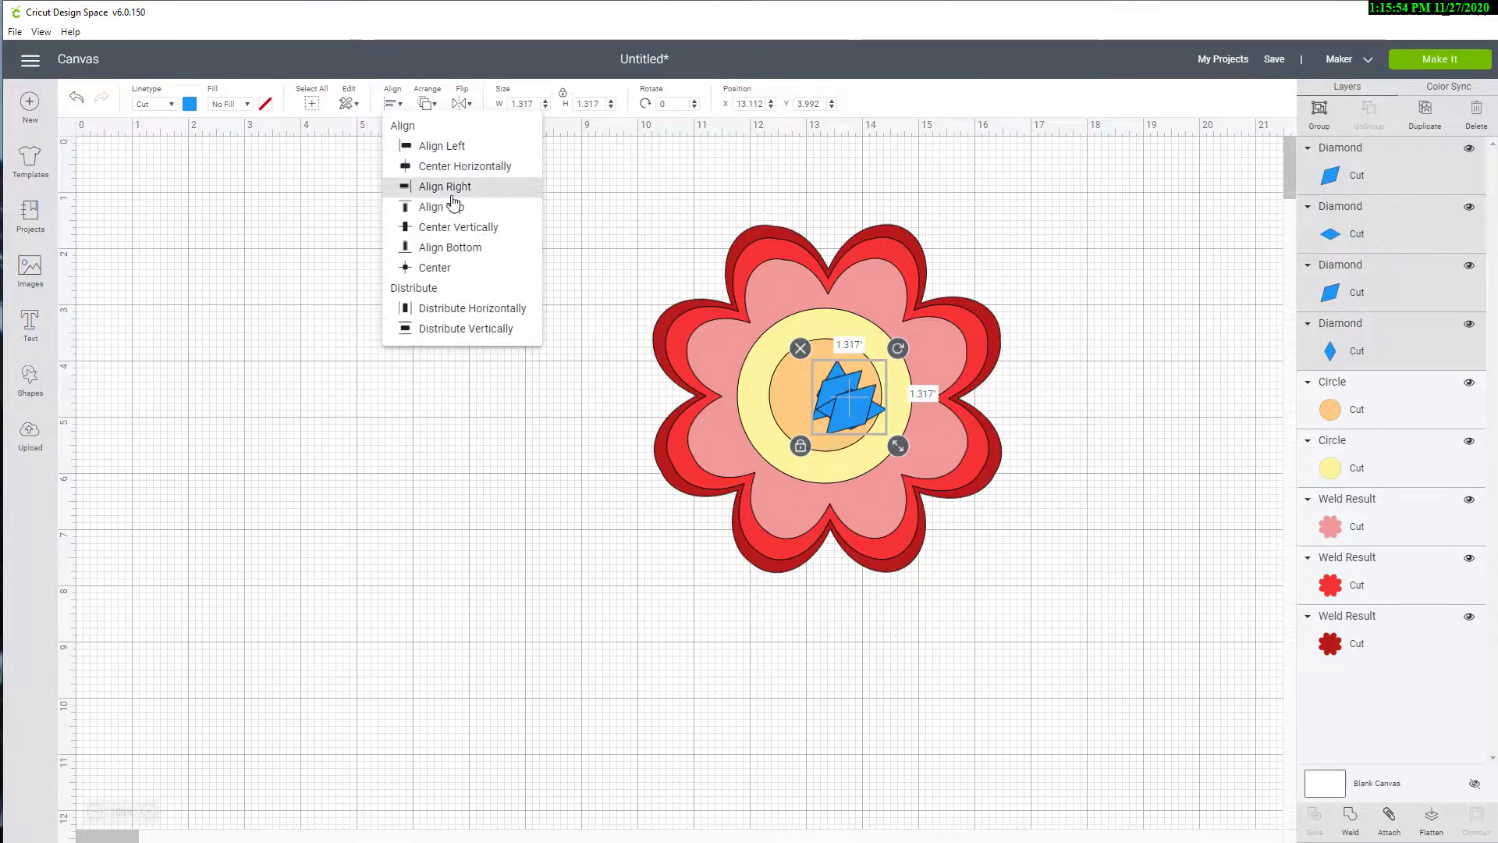
{"action": "left_click", "coordinate": [437, 267]}
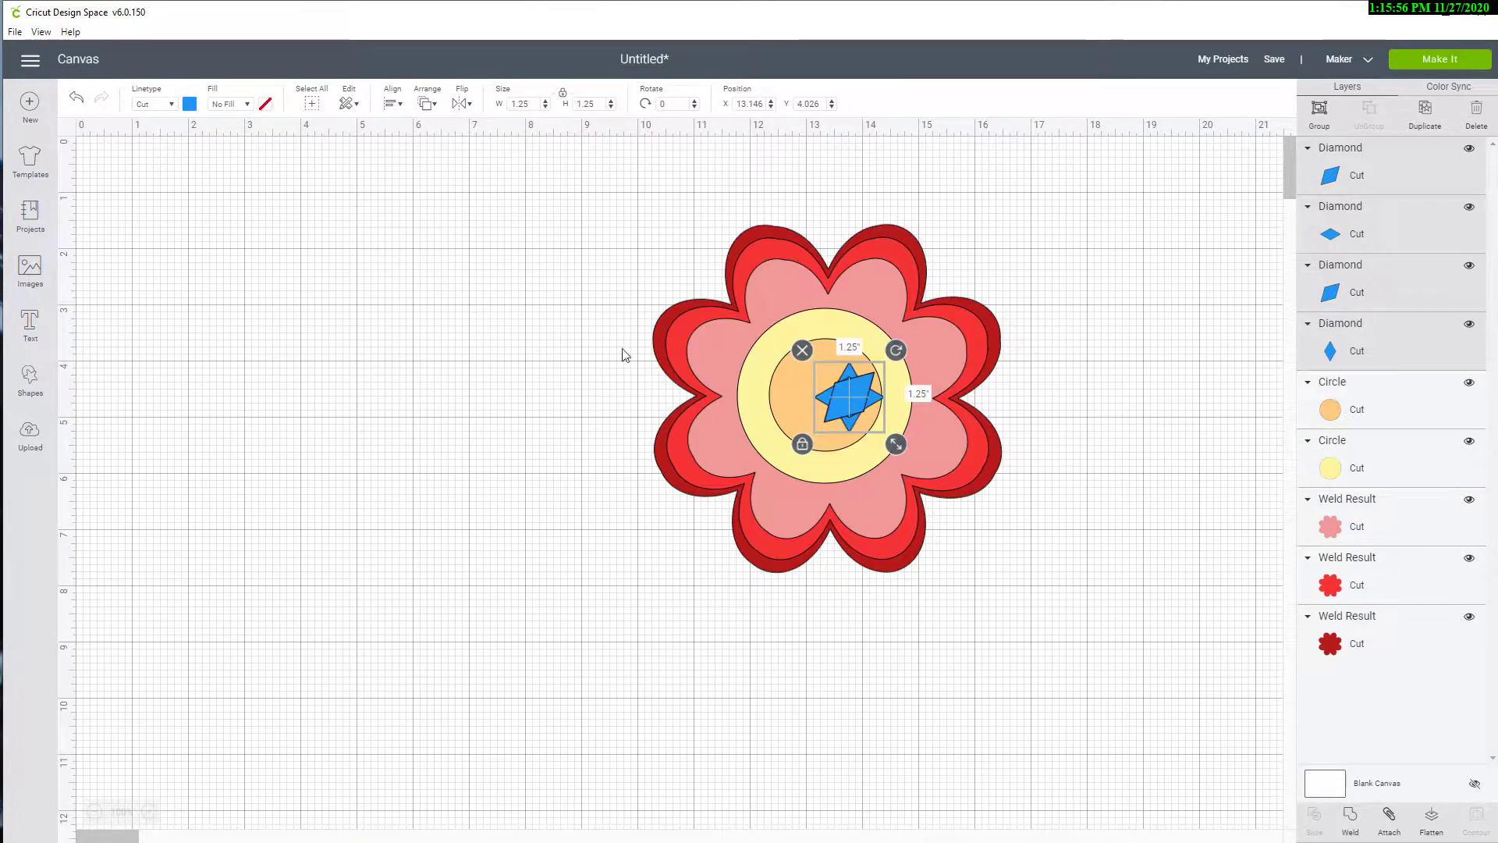
{"action": "left_click_drag", "start_coordinate": [851, 403], "coordinate": [827, 393]}
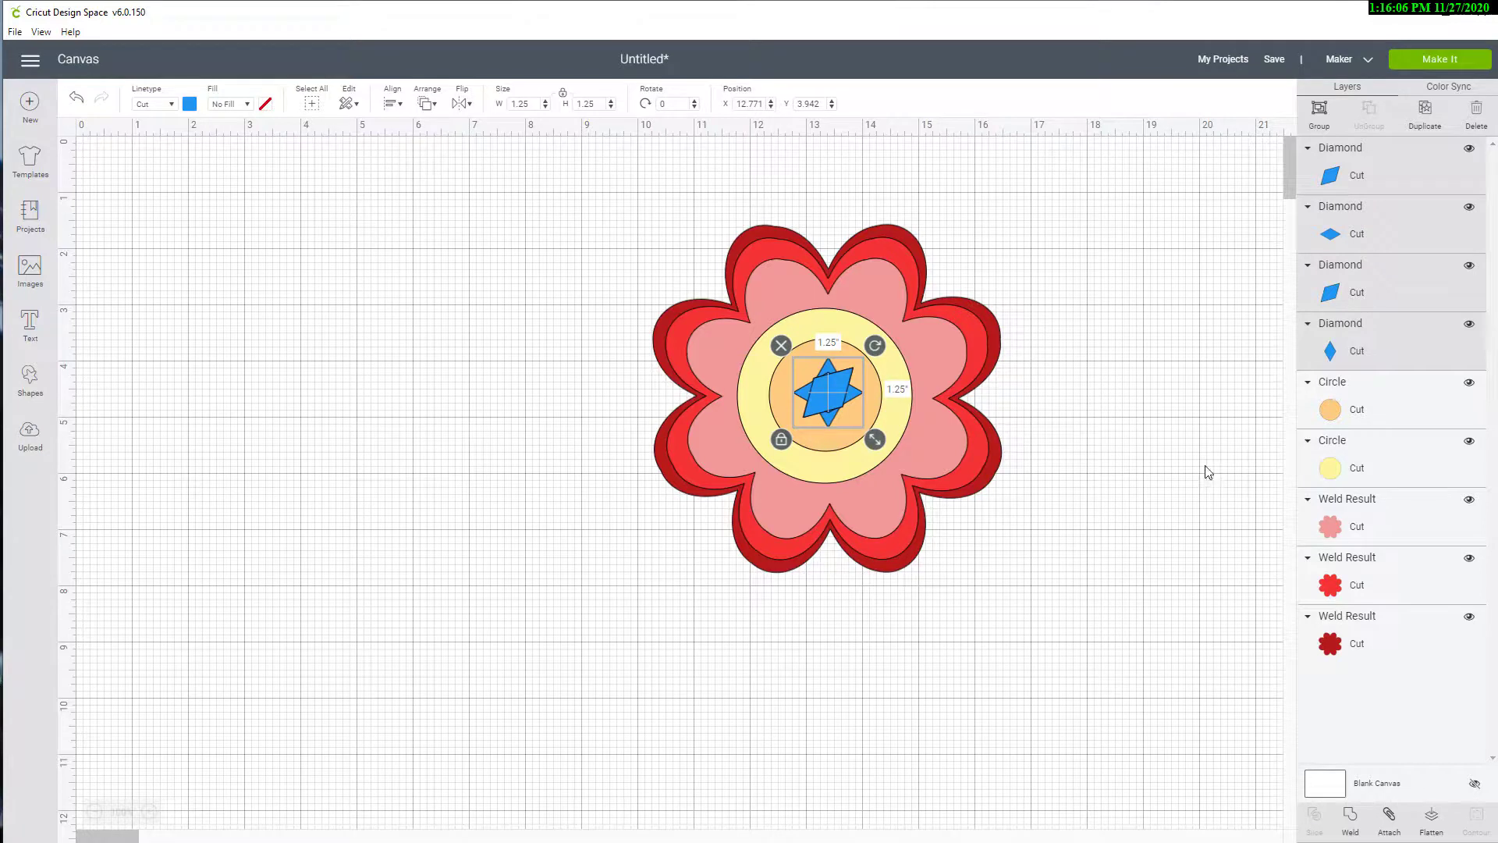
{"action": "left_click", "coordinate": [603, 255]}
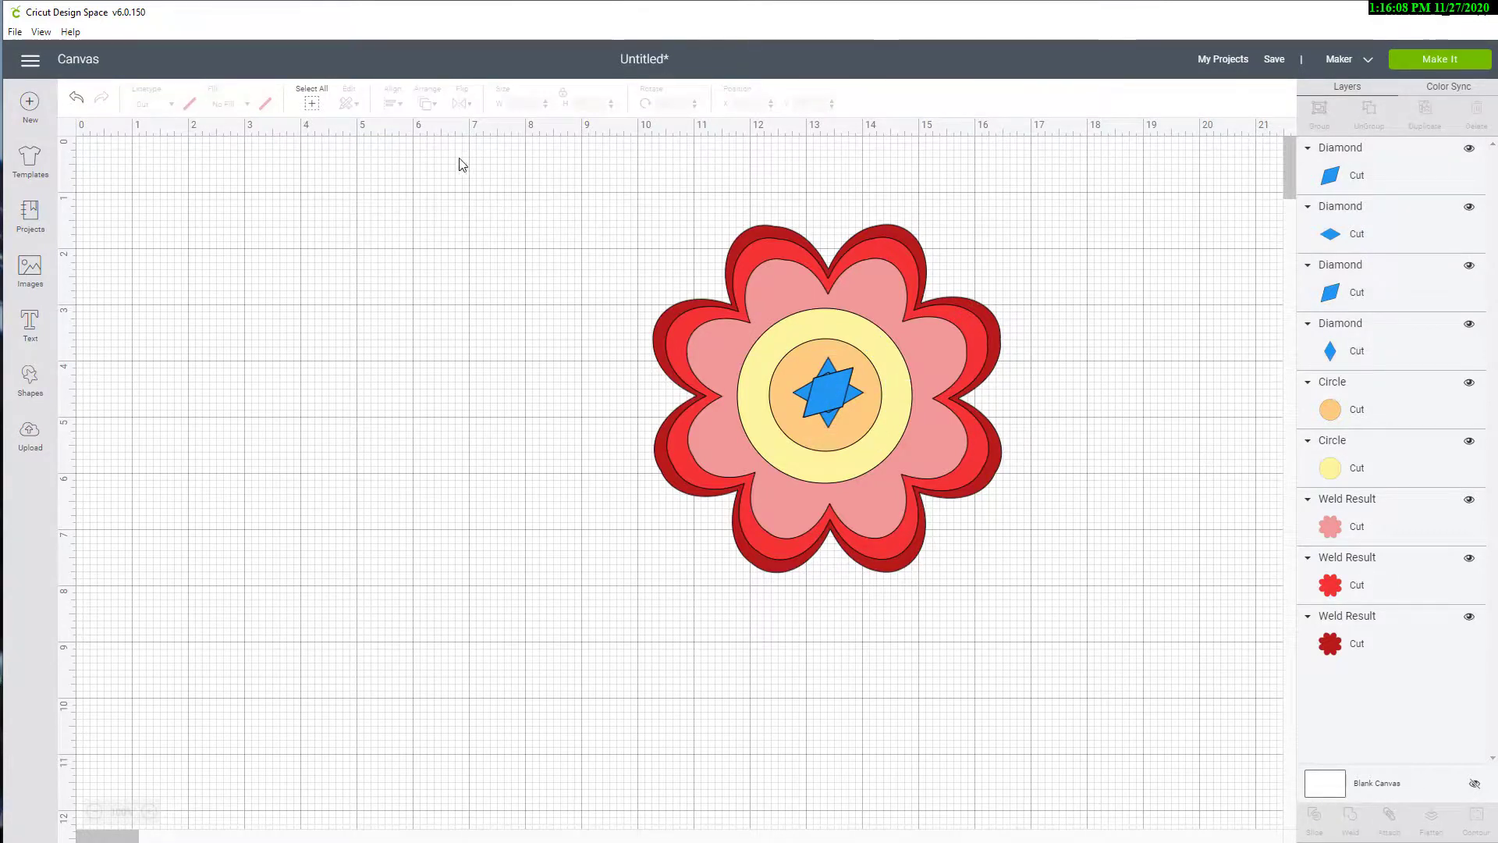
Step: Align the centres of all the flower layers, including the circles and the diamonds
{"action": "left_click_drag", "start_coordinate": [460, 160], "coordinate": [1074, 648]}
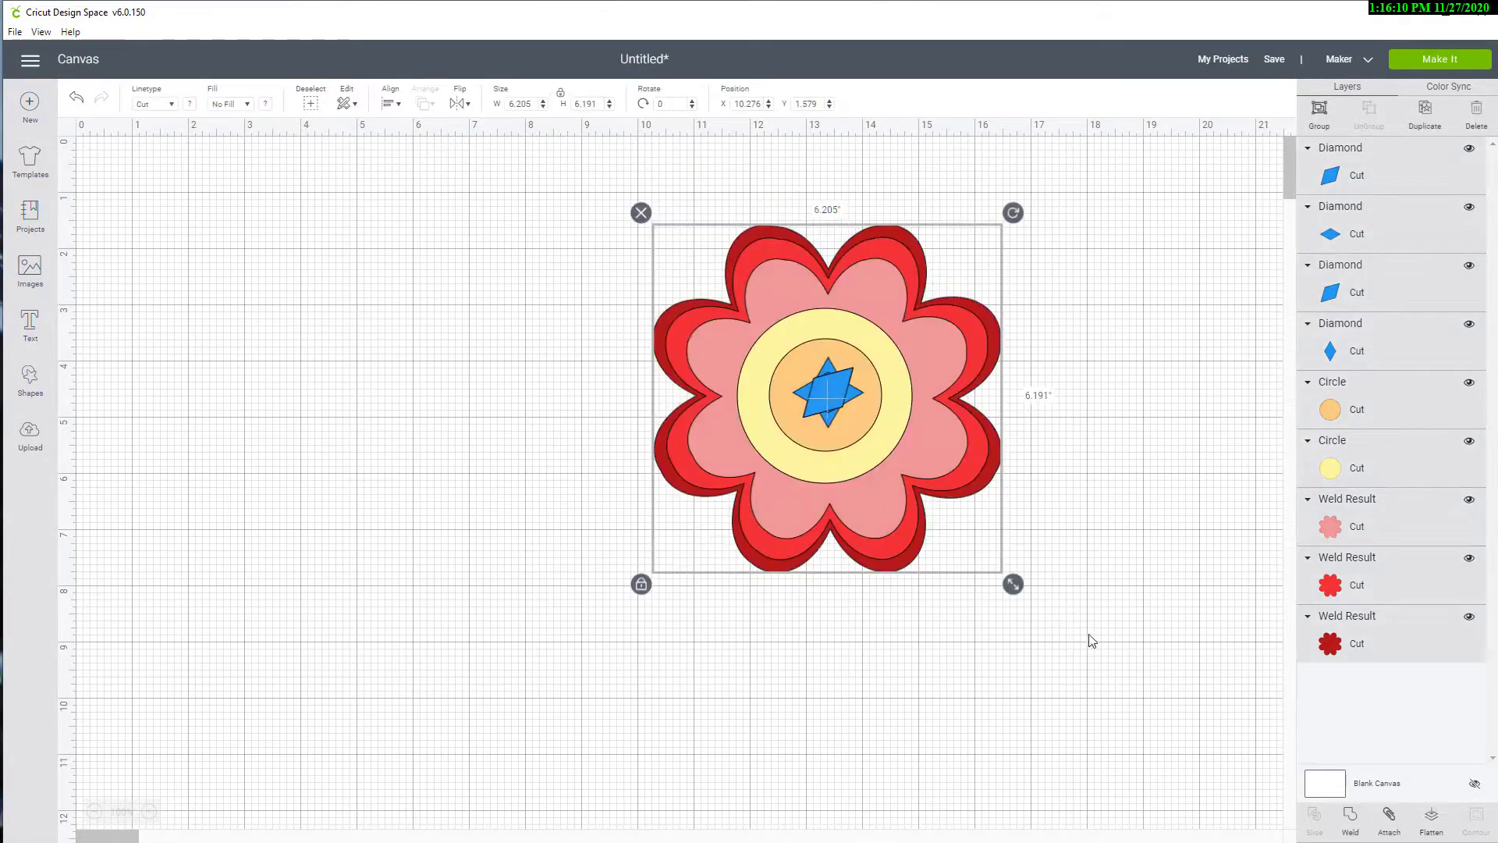
{"action": "left_click", "coordinate": [392, 108]}
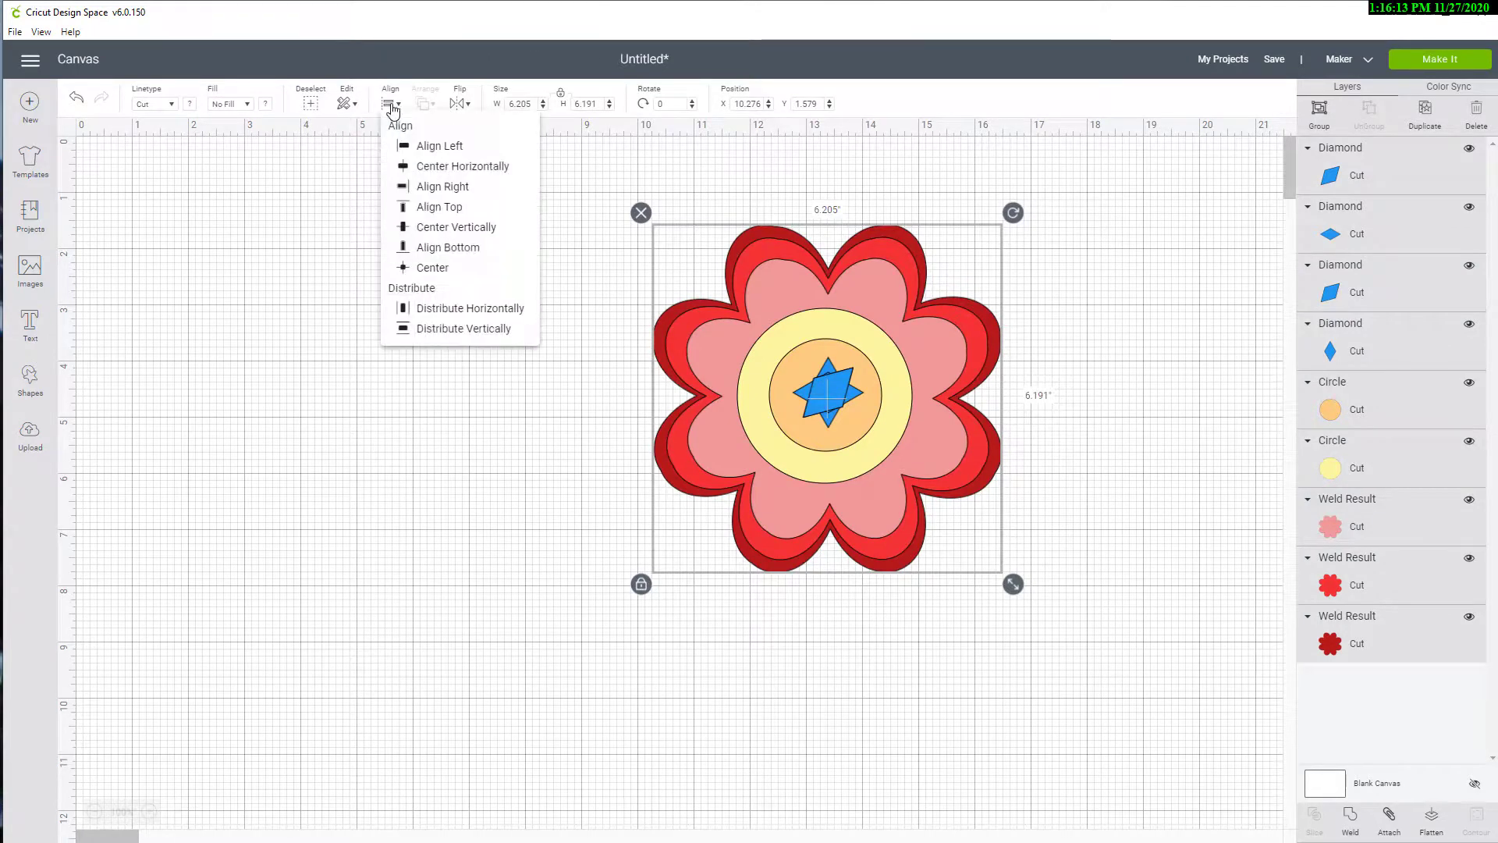
{"action": "left_click", "coordinate": [432, 268]}
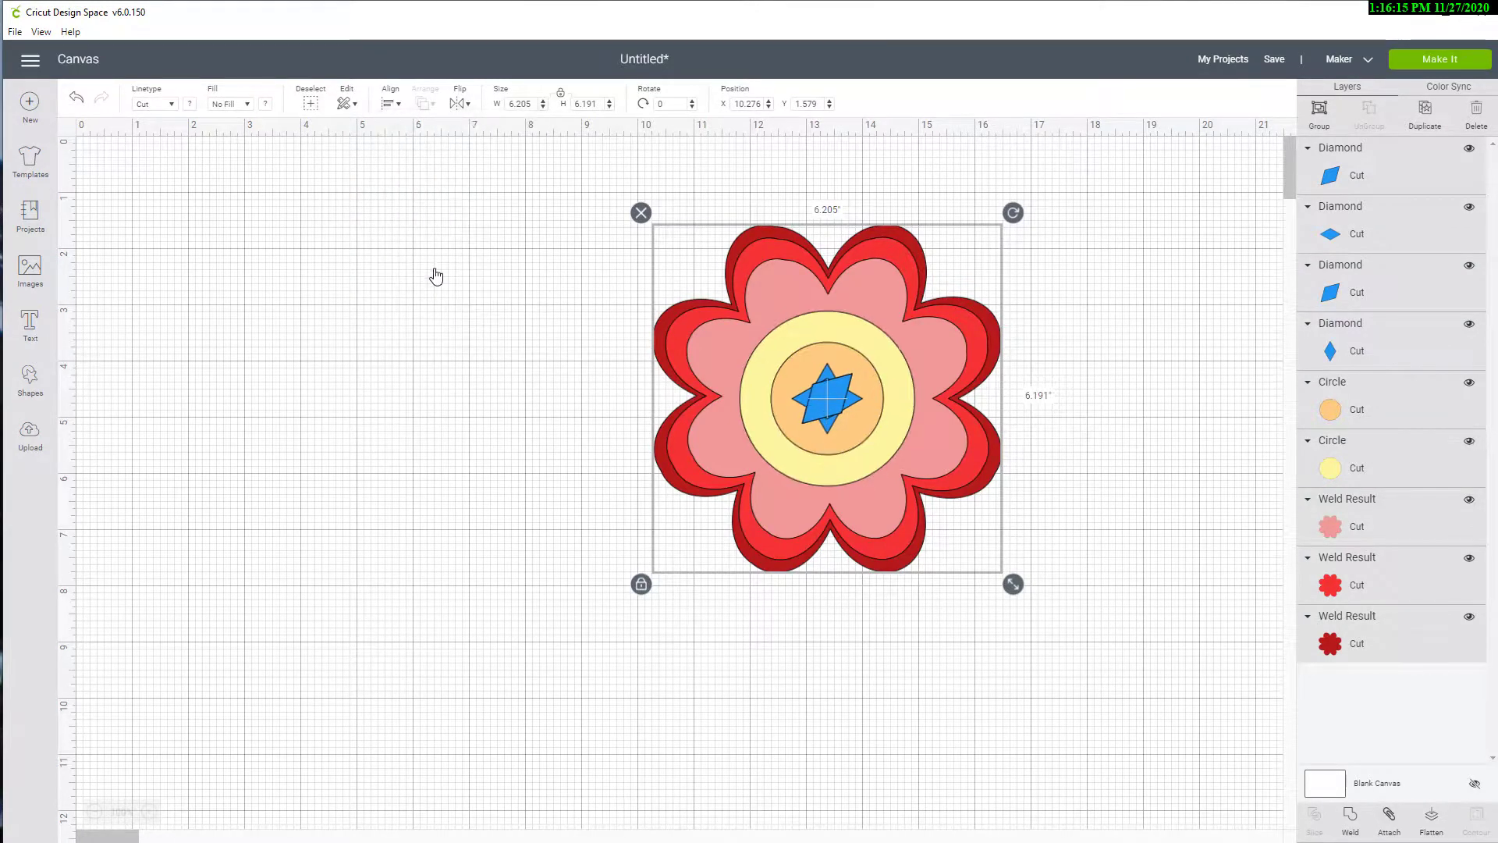
{"action": "left_click", "coordinate": [1190, 353]}
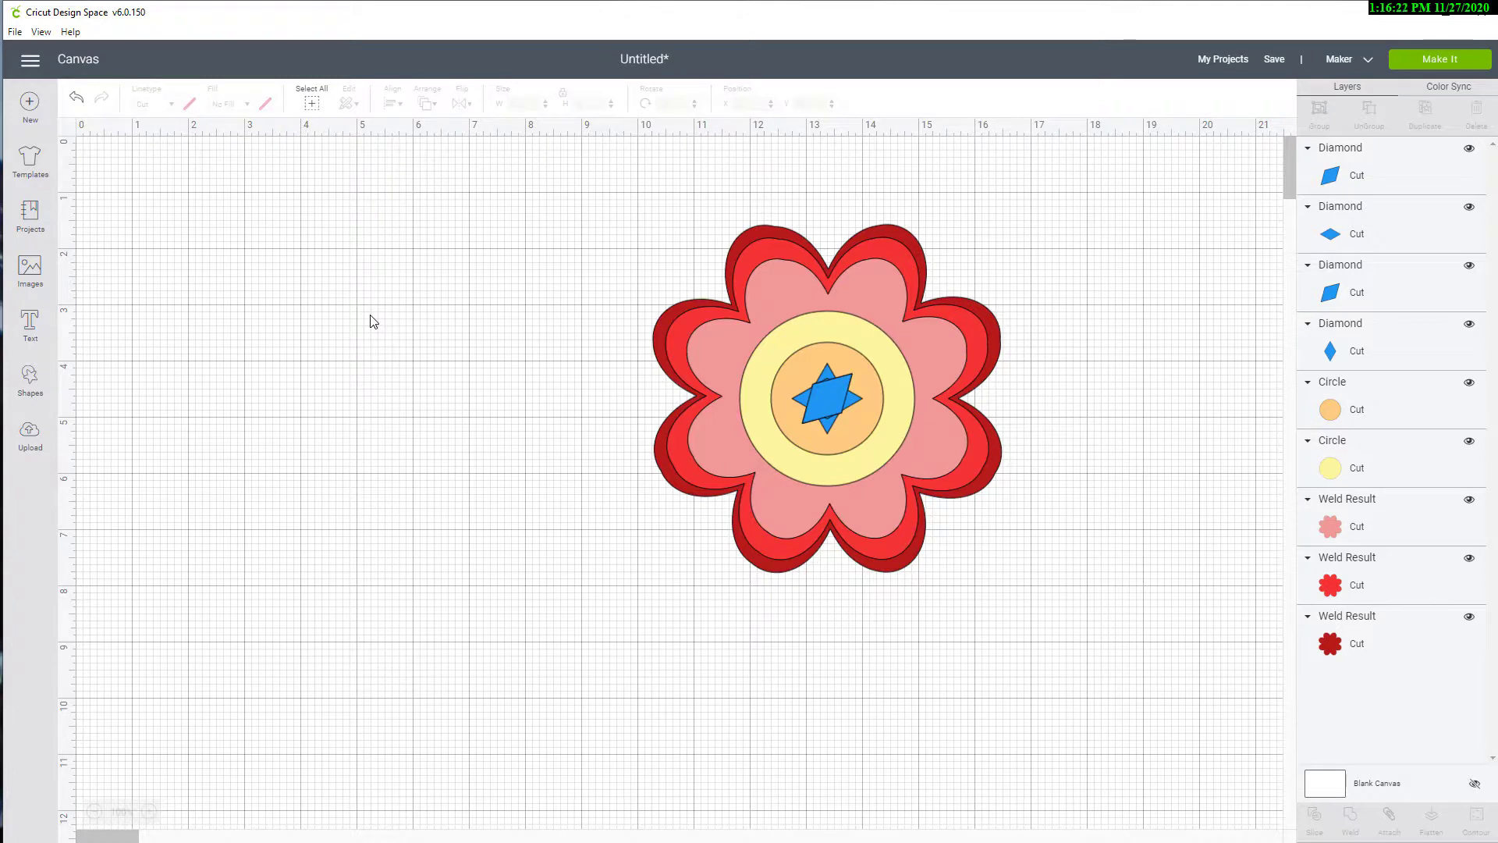
Step: Weld the four blue diamonds into a single star shape
{"action": "left_click", "coordinate": [1370, 163]}
{"action": "left_click", "coordinate": [1380, 237], "text": "shift"}
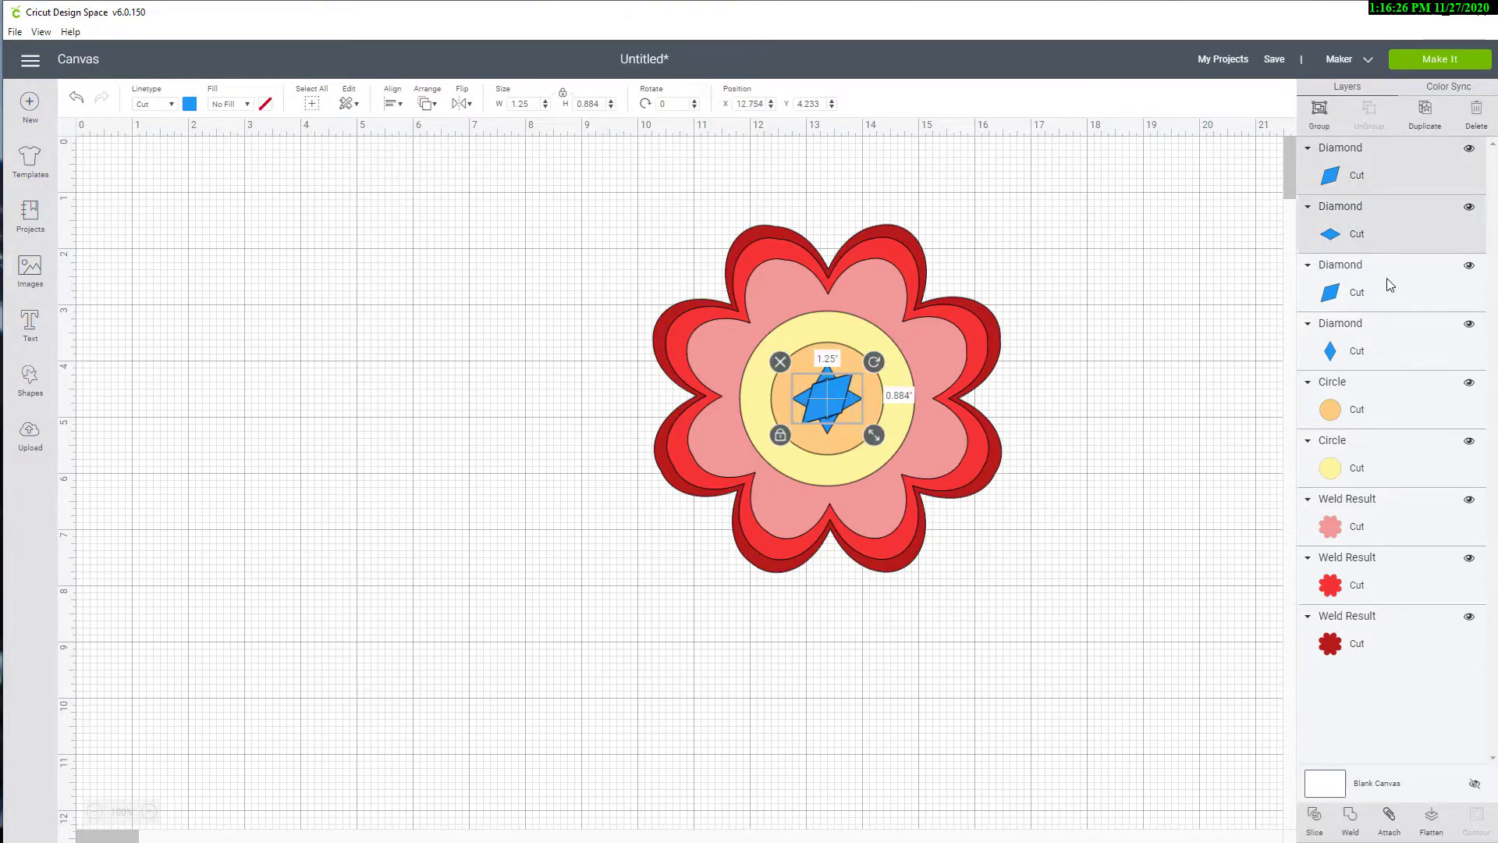
{"action": "left_click", "coordinate": [1391, 288], "text": "shift"}
{"action": "left_click", "coordinate": [1381, 353], "text": "shift"}
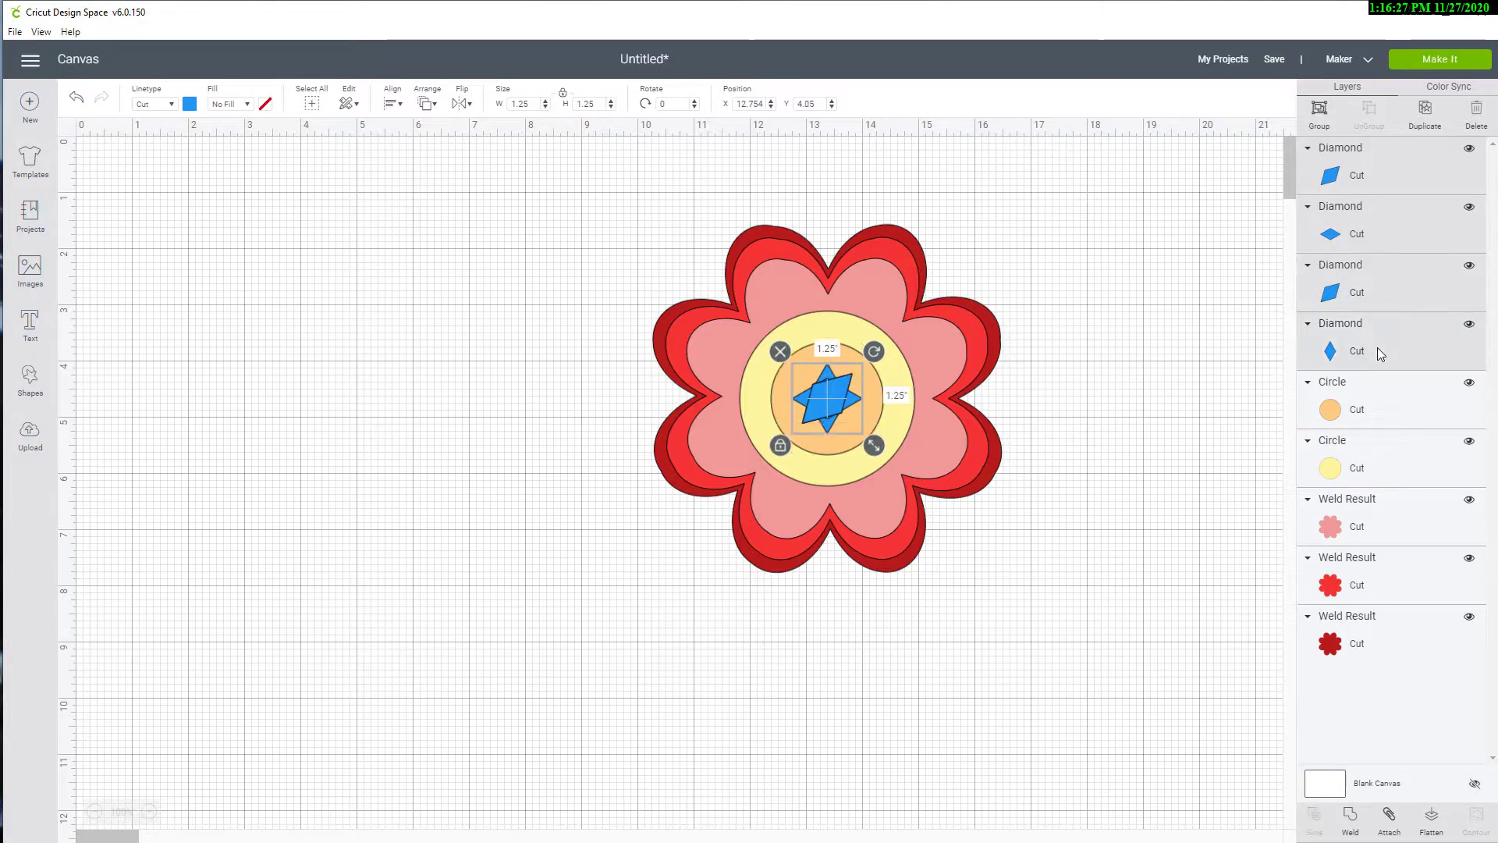
{"action": "left_click", "coordinate": [1349, 817]}
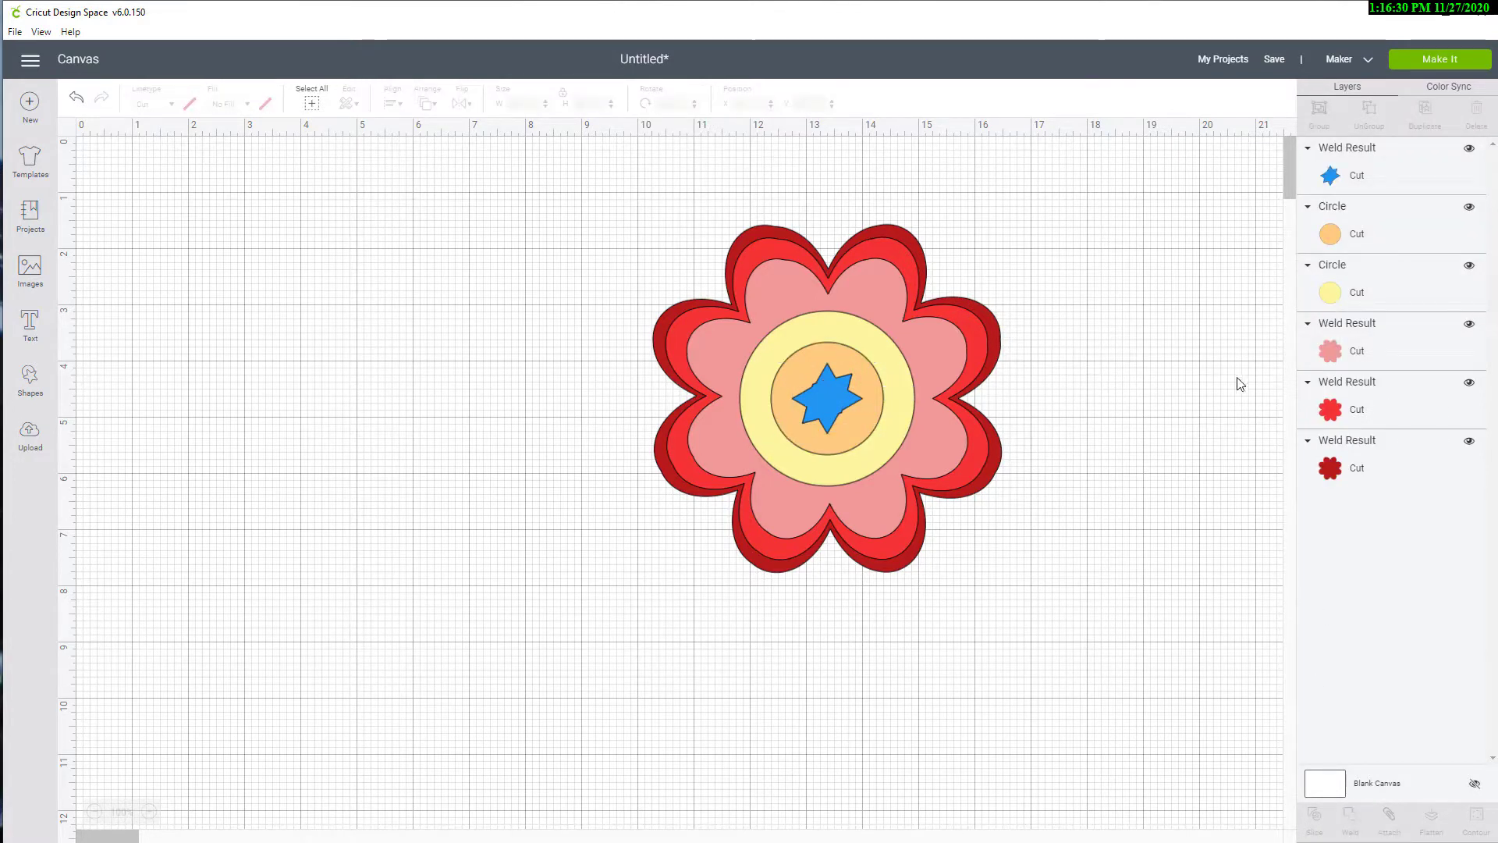